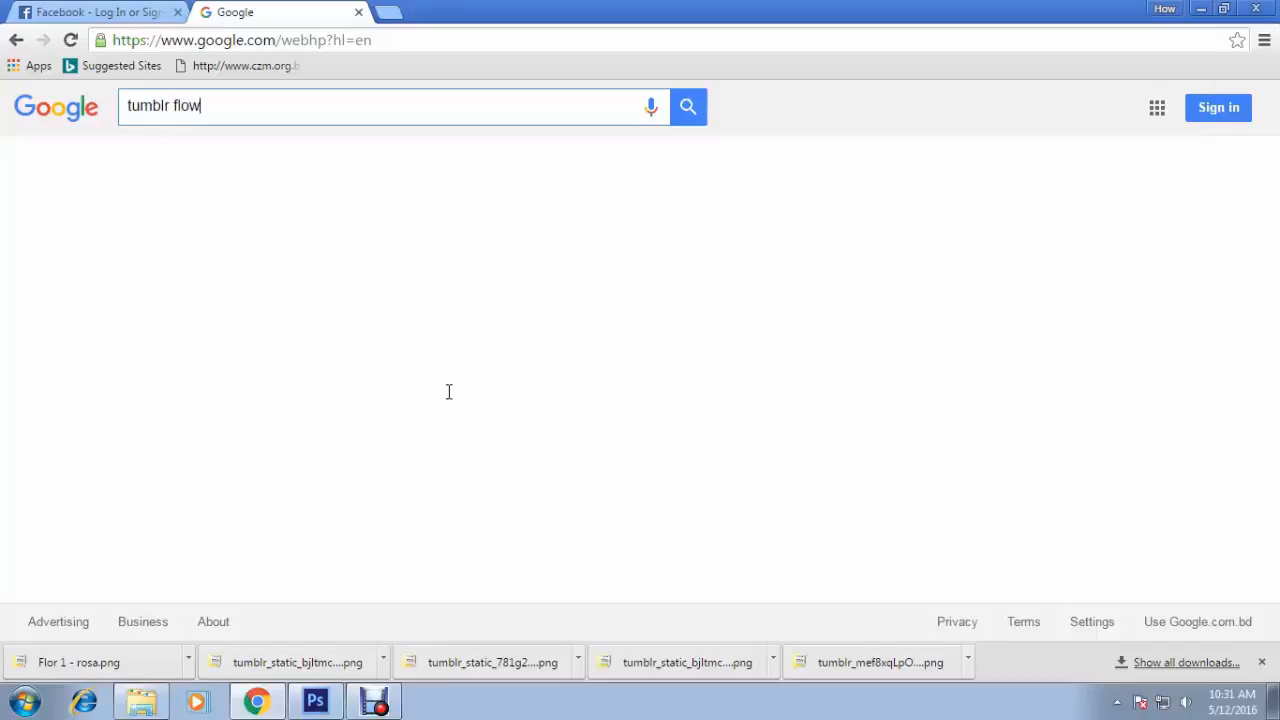
Search Google Images for "tumblr flower" and narrow the results to the Transparent category.
key(Return)
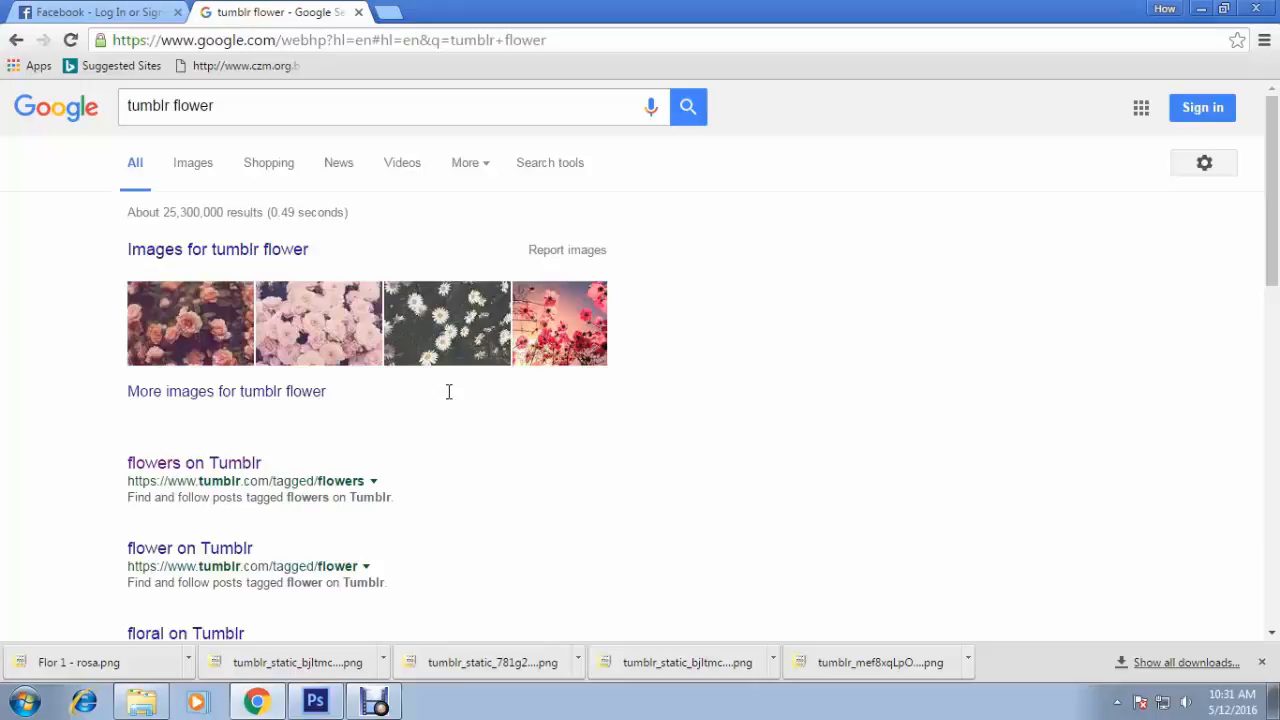
click(195, 166)
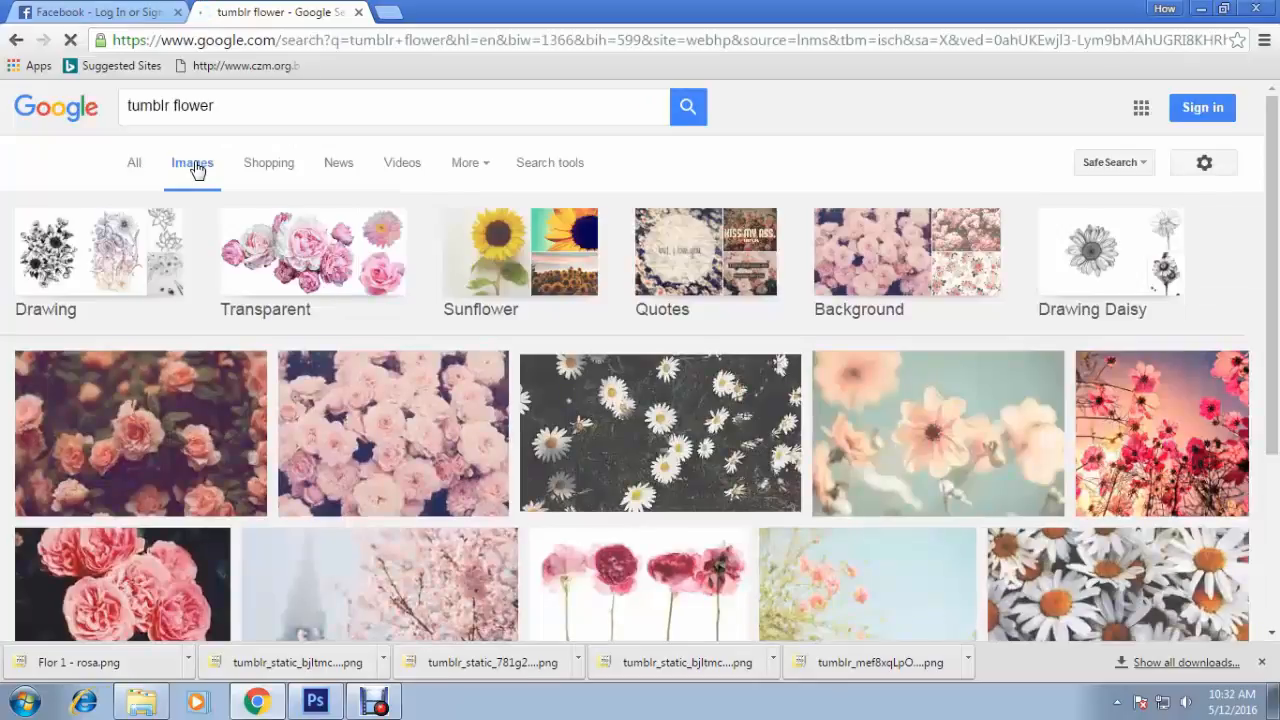
click(328, 254)
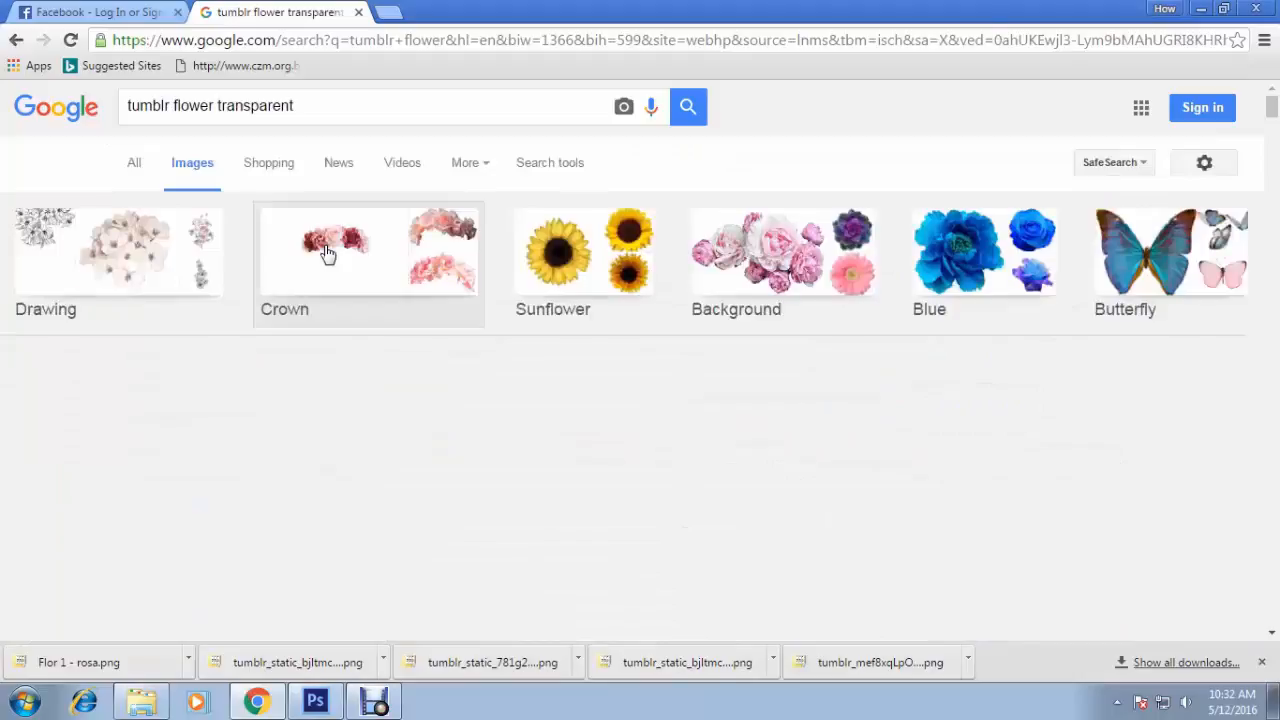
Save the transparent pink rose image from weheartit.com to the Desktop as the PNG "original (1)" and close its preview.
scroll(345, 272, down, 2)
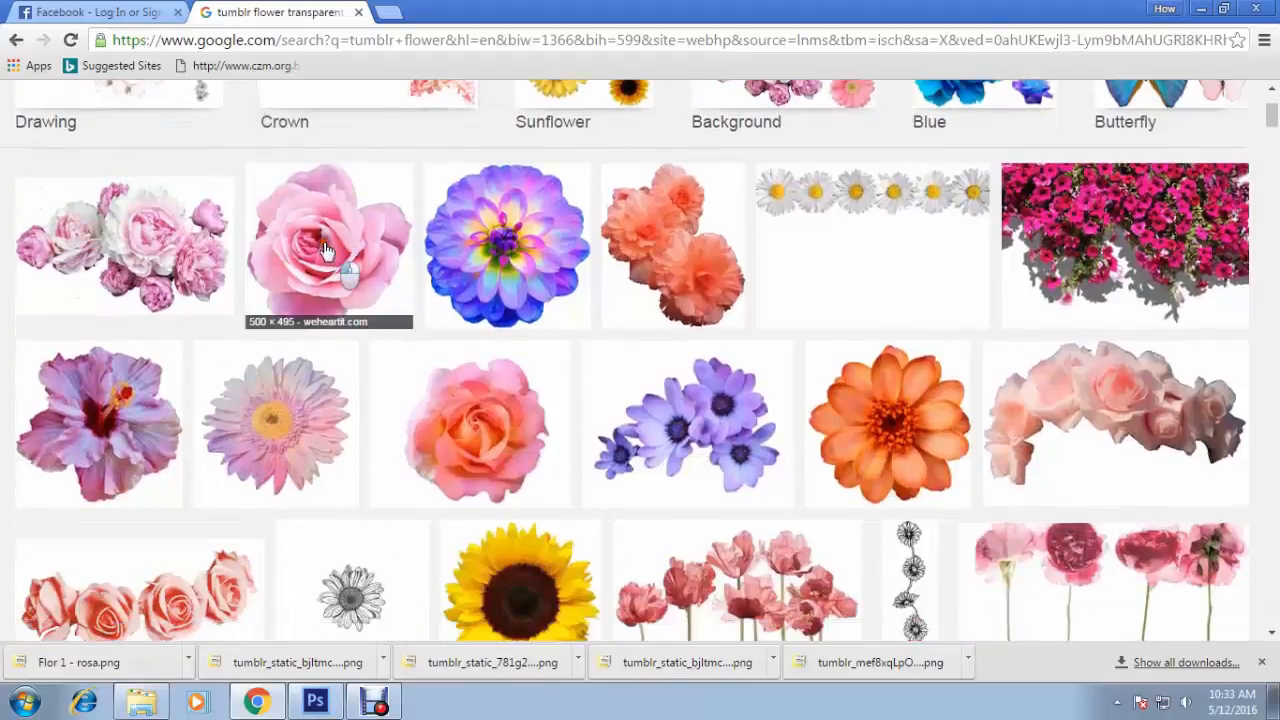
click(340, 262)
right_click(374, 387)
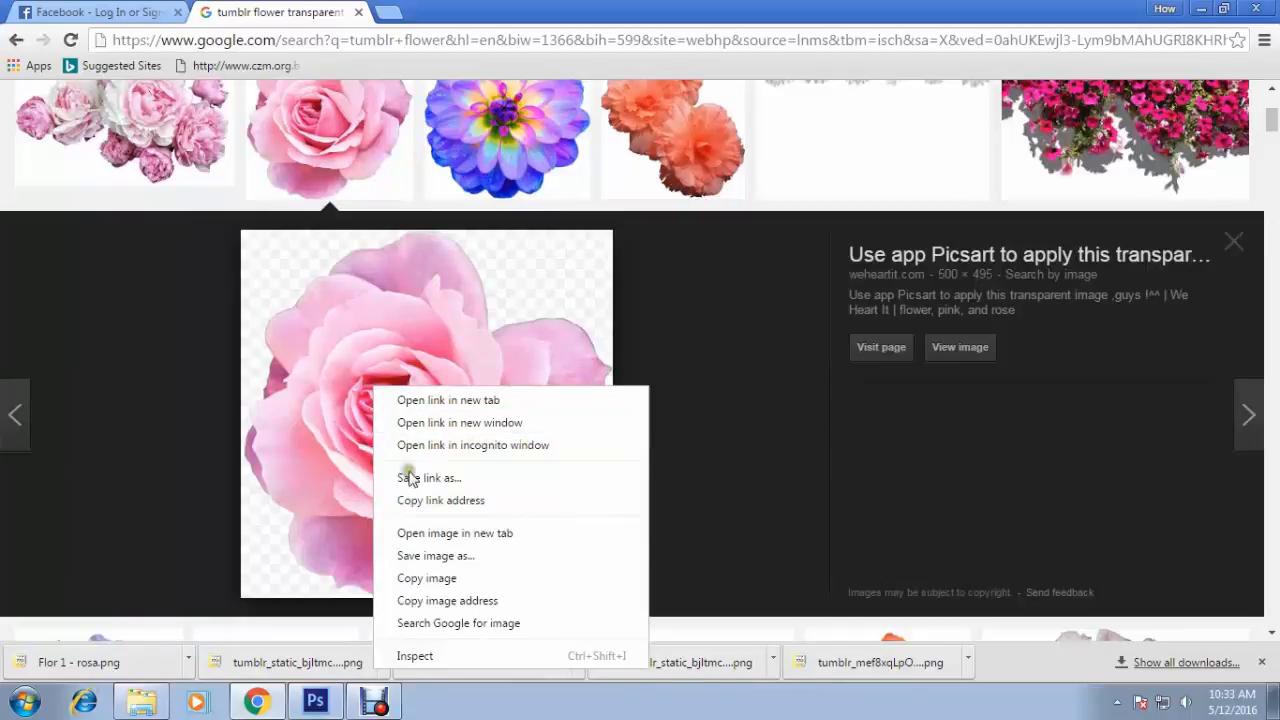
click(437, 555)
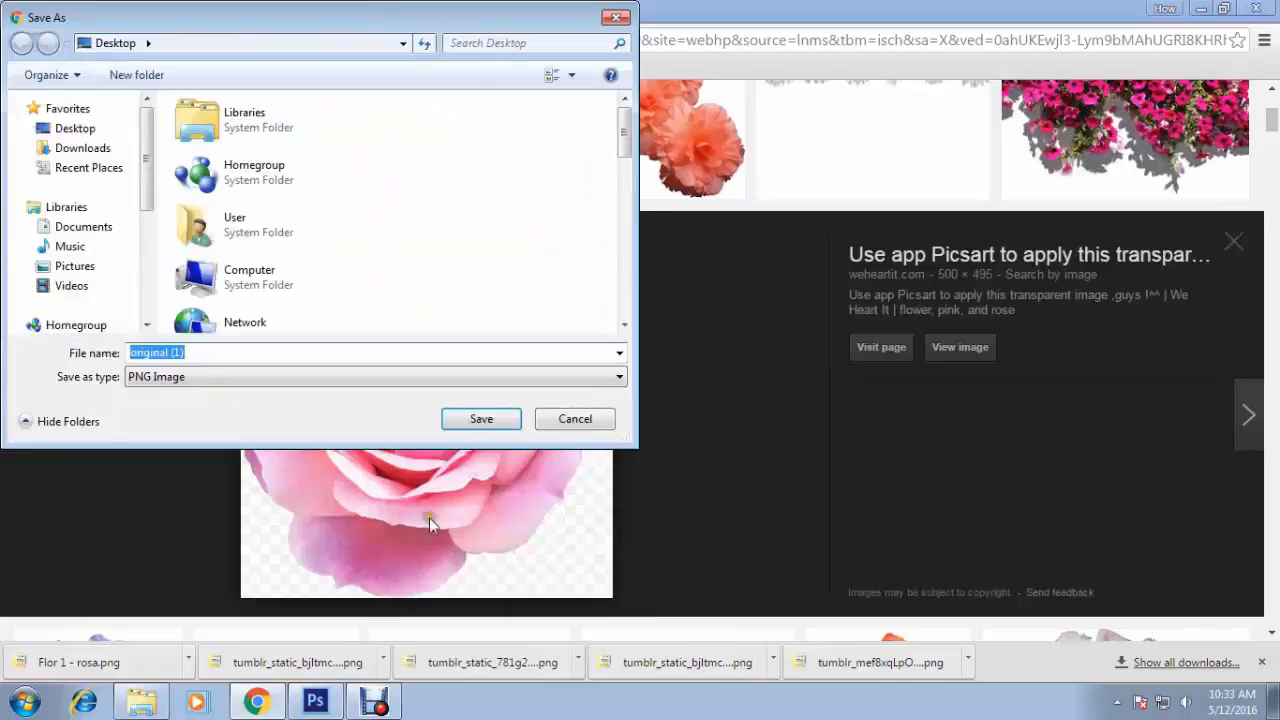
click(483, 420)
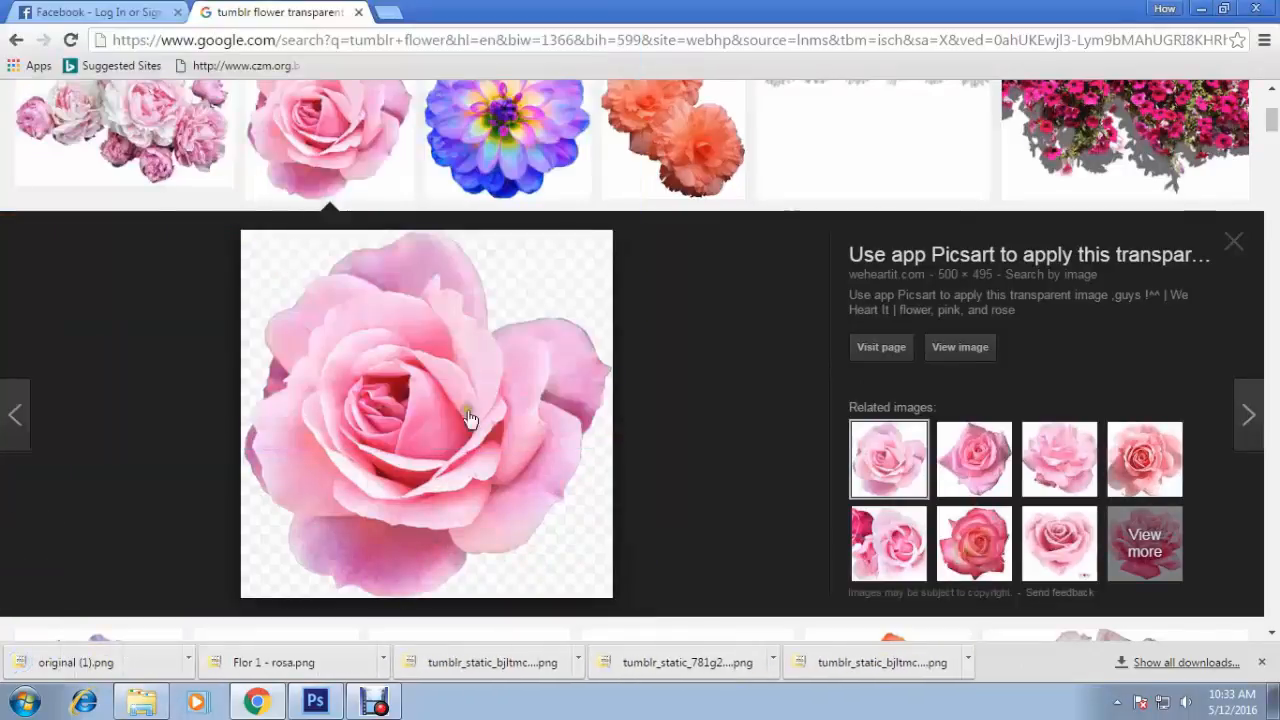
click(337, 148)
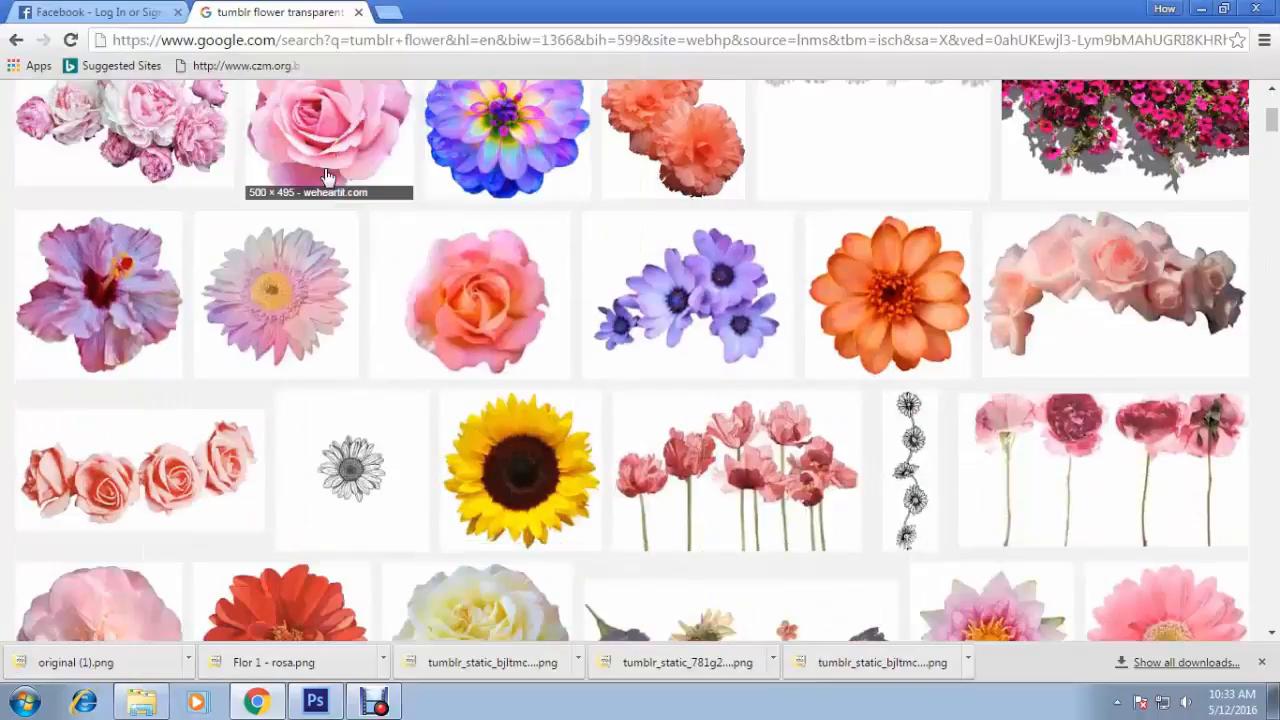
Save the pale pink camellia image from livedemigod.tumblr.com under its suggested name and close its preview.
scroll(323, 177, down, 2)
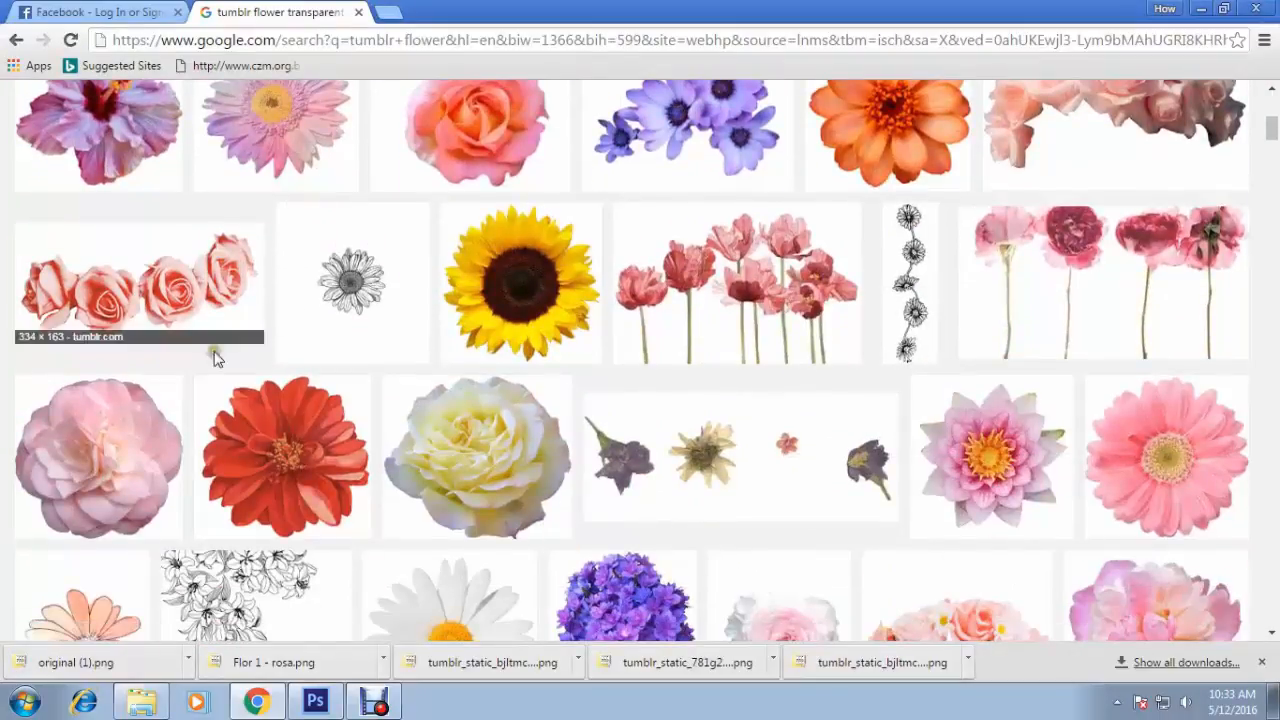
click(135, 486)
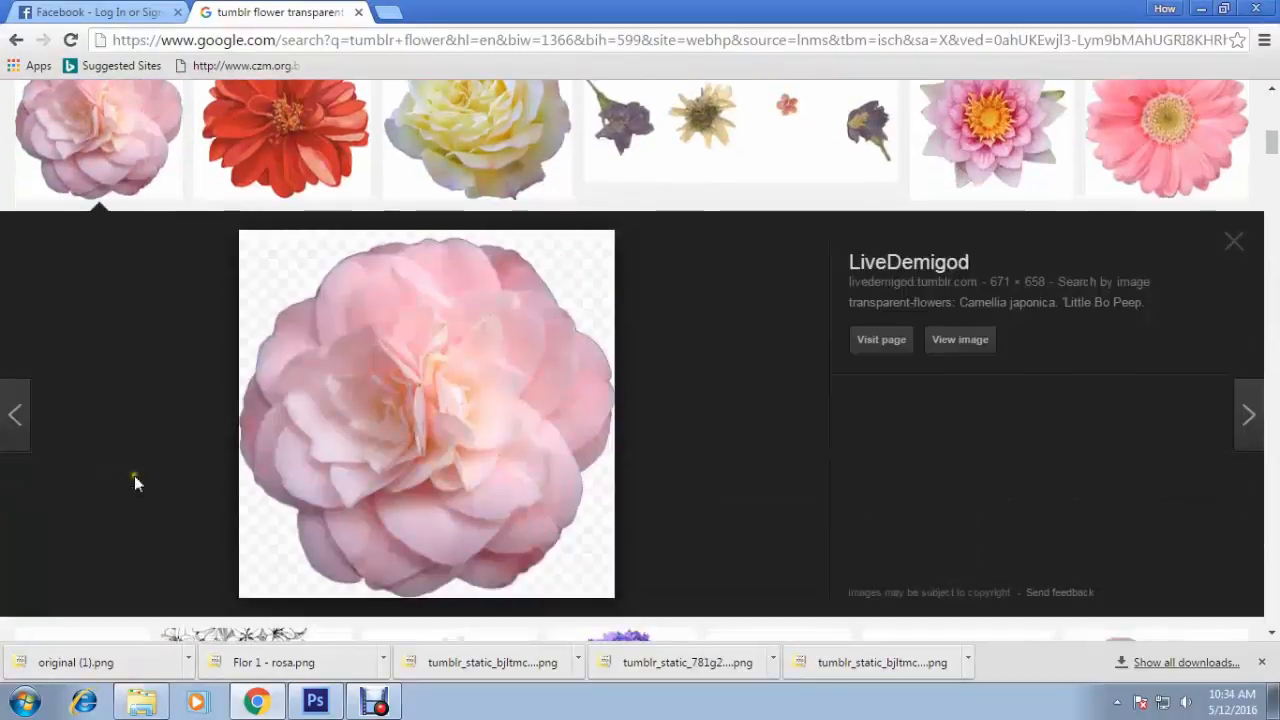
right_click(365, 378)
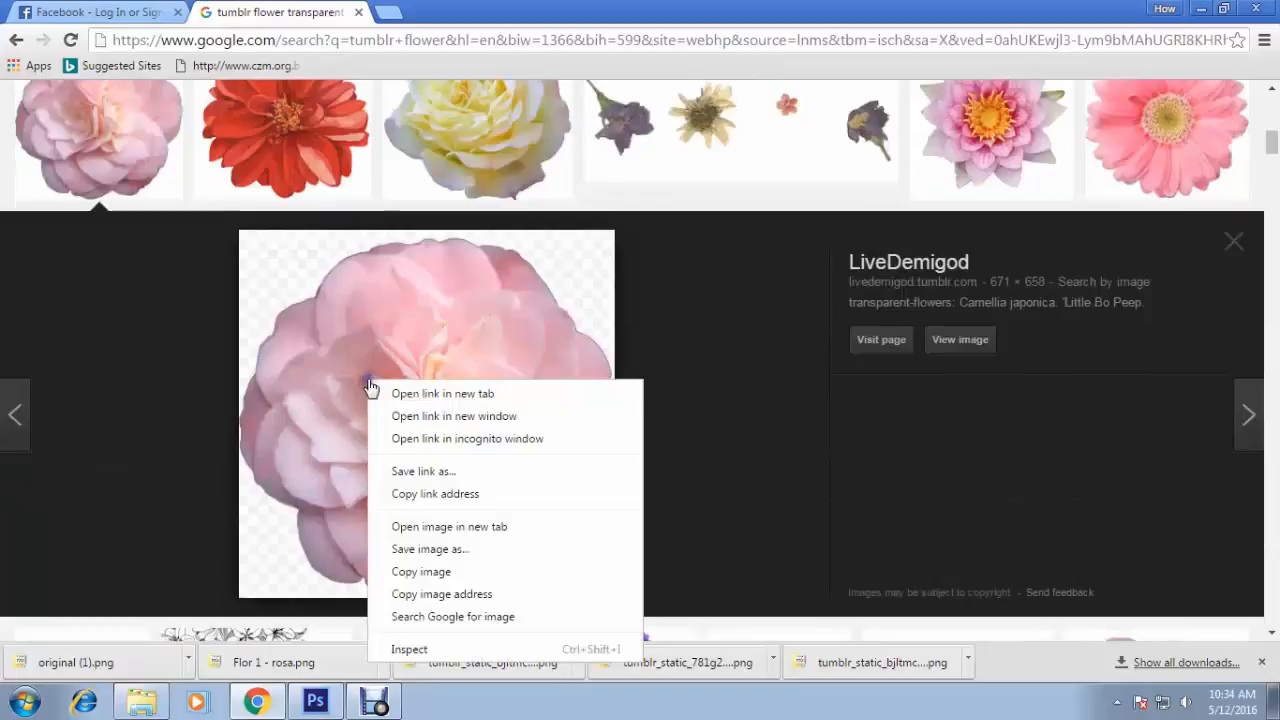
click(424, 550)
click(461, 417)
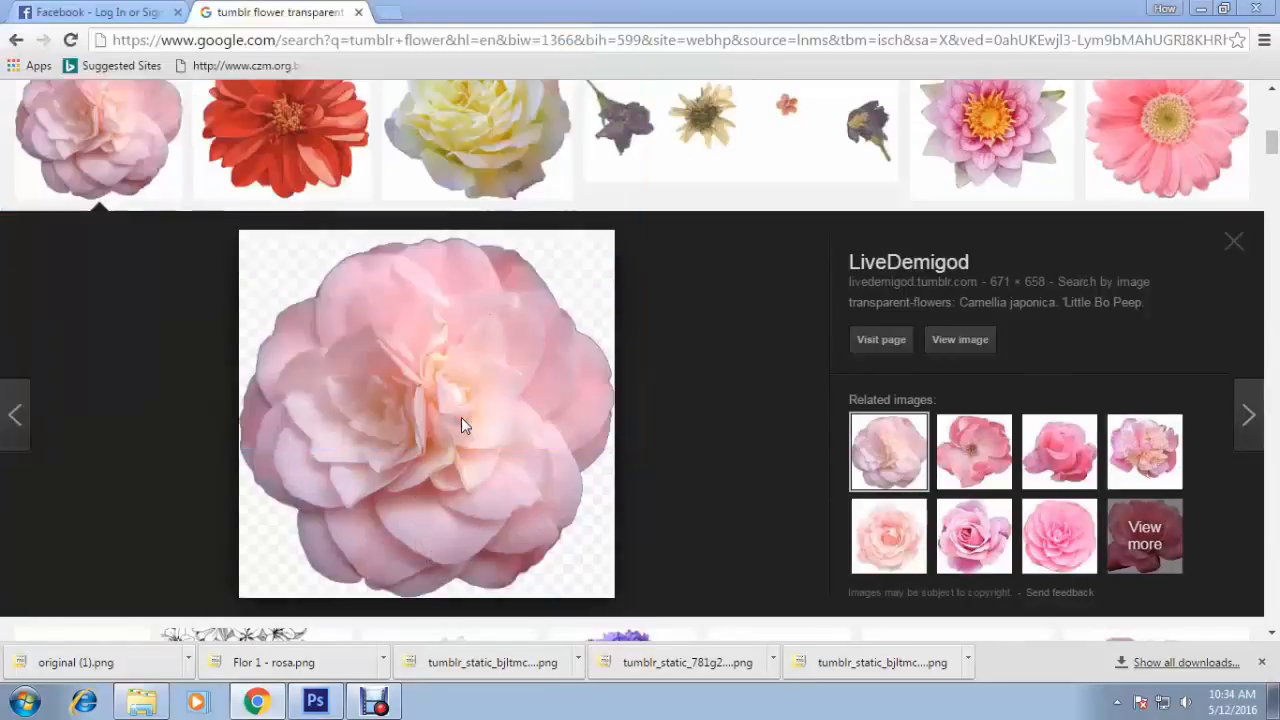
click(110, 152)
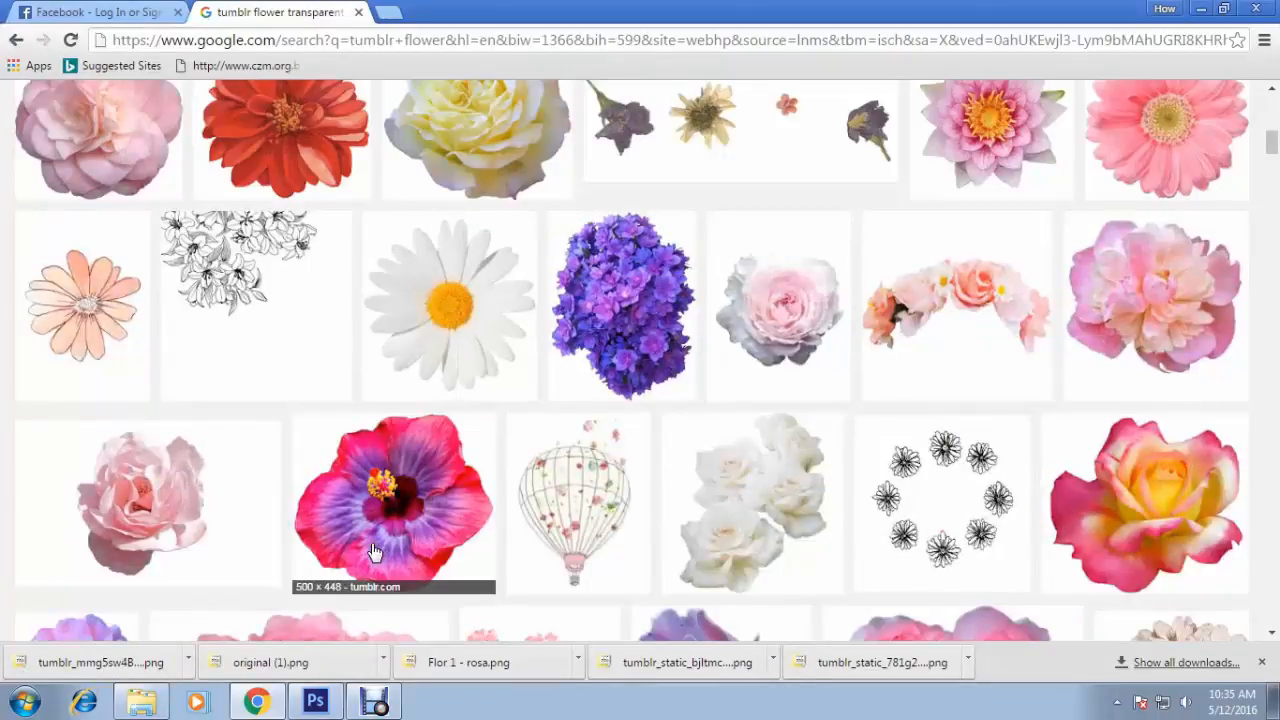
Switch to Photoshop and set up a new document with a width of 851 and a height of 315 pixels.
click(316, 703)
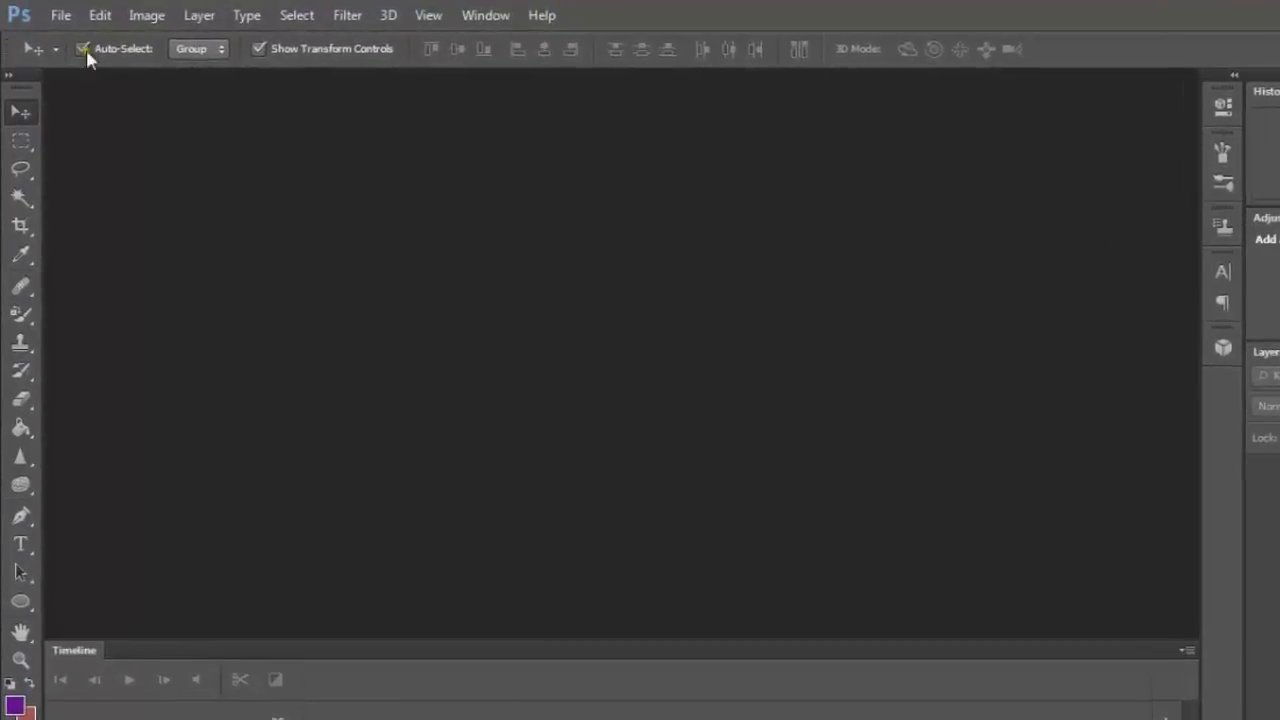
click(62, 16)
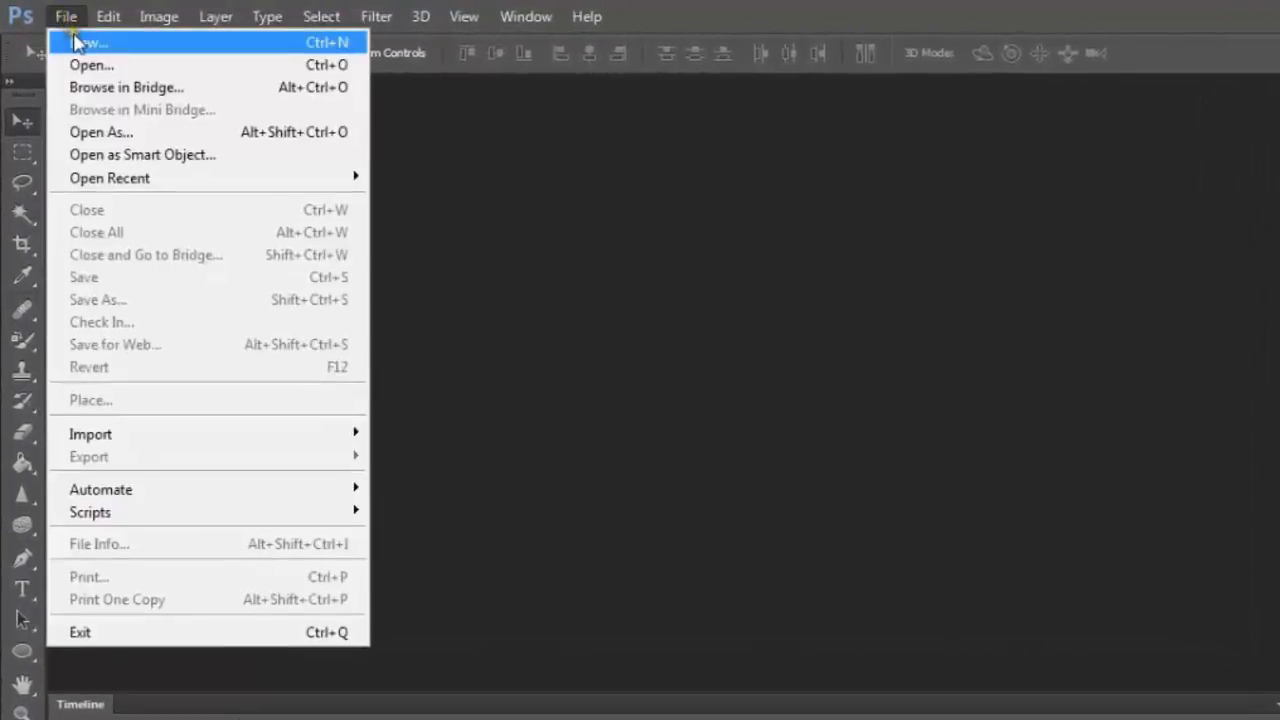
click(80, 44)
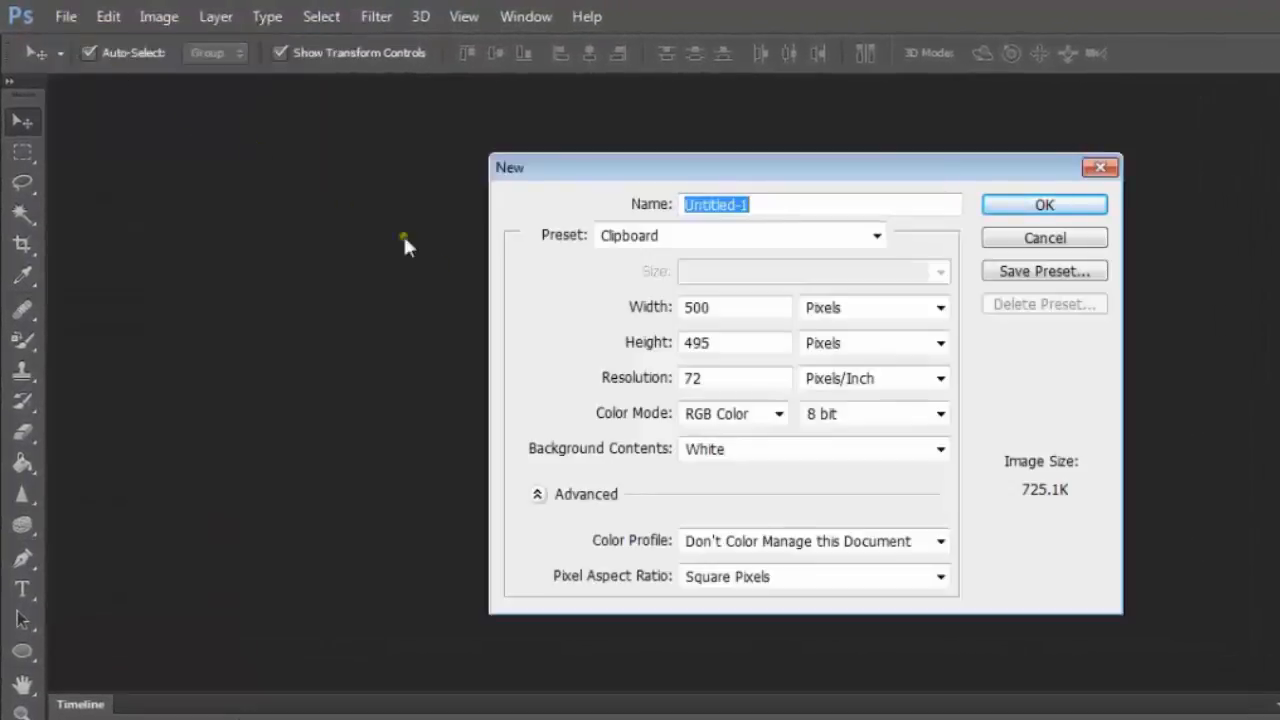
click(729, 309)
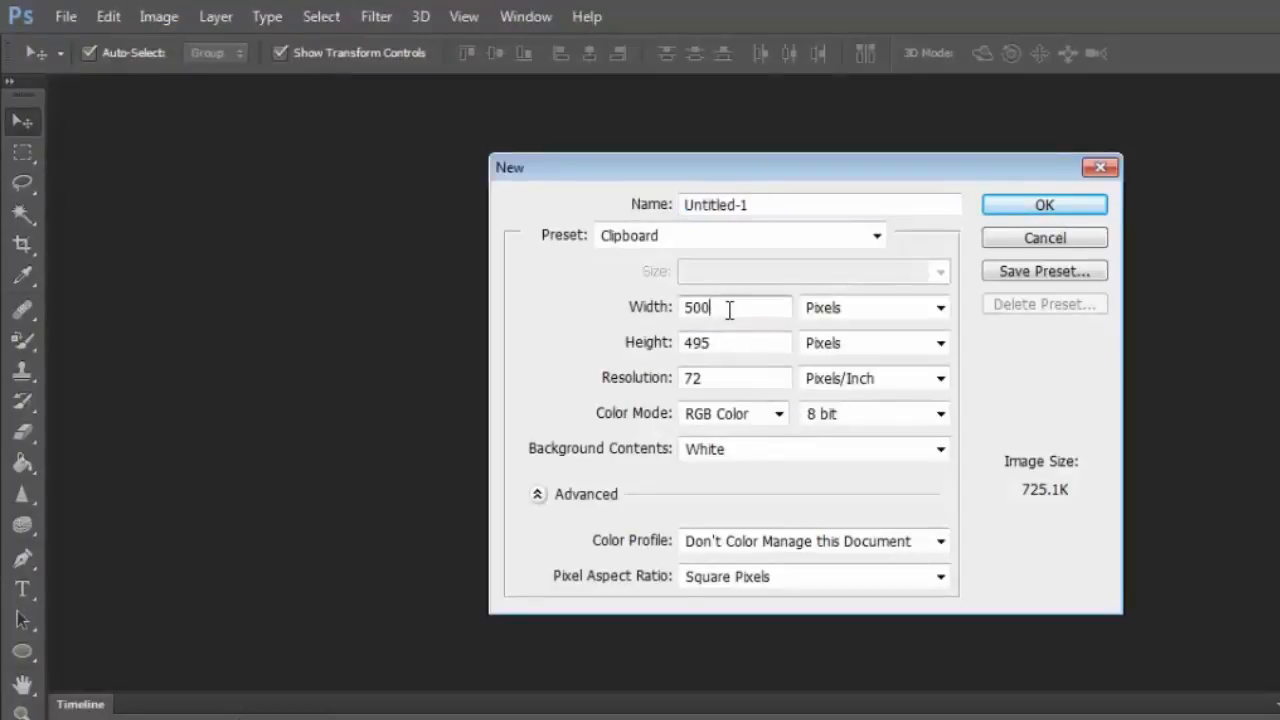
double_click(729, 309)
text(851)
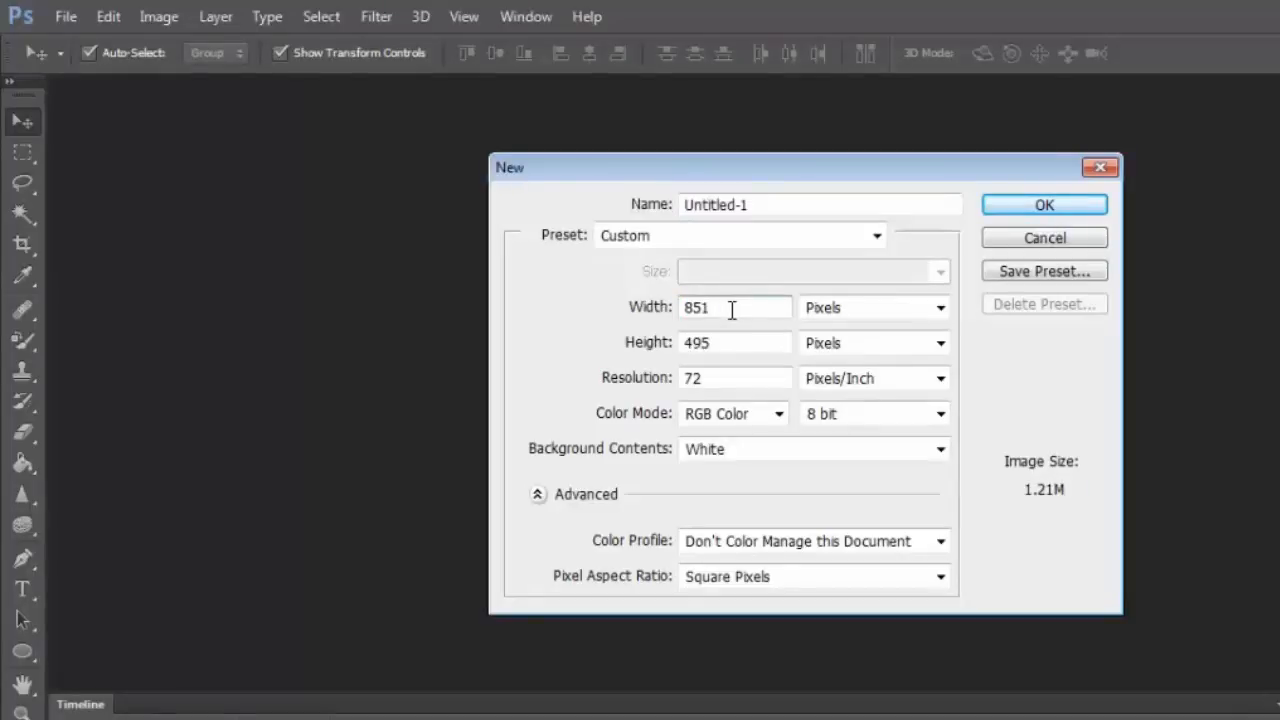
double_click(742, 346)
text(315)
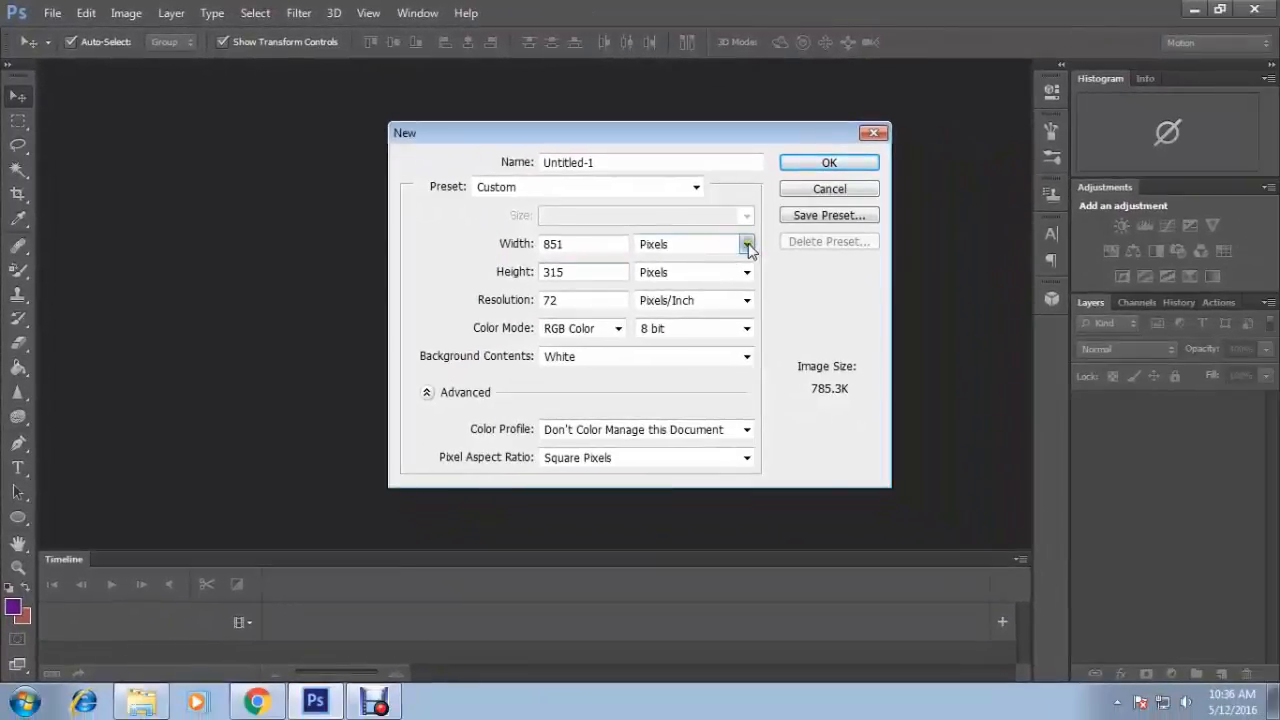
Keep pixels as the unit for width and height and create the document.
click(748, 246)
click(747, 247)
click(747, 272)
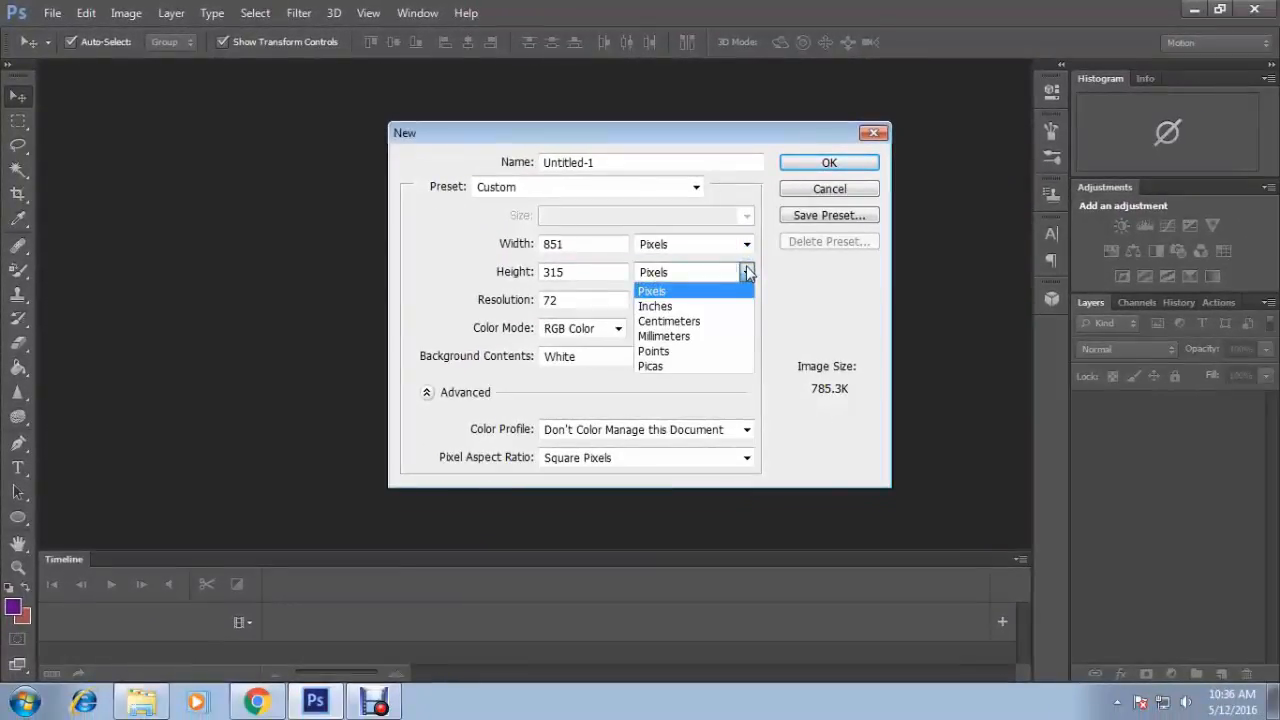
click(747, 272)
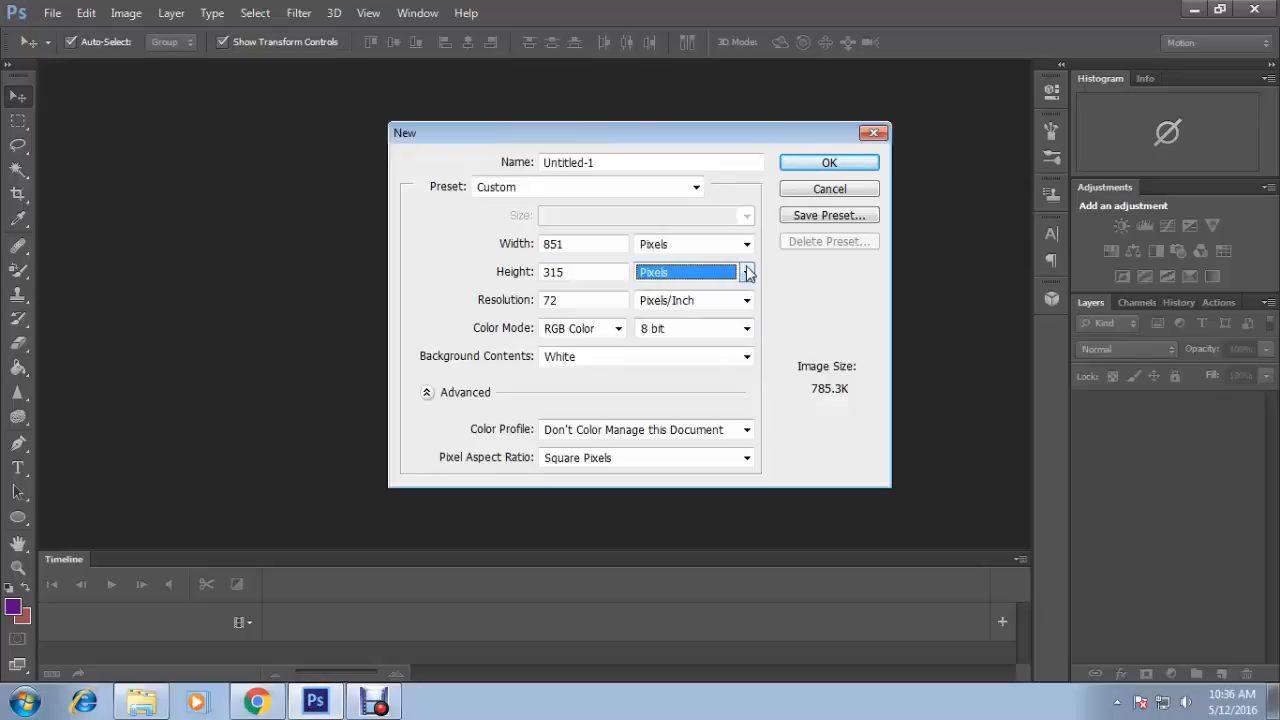
click(826, 164)
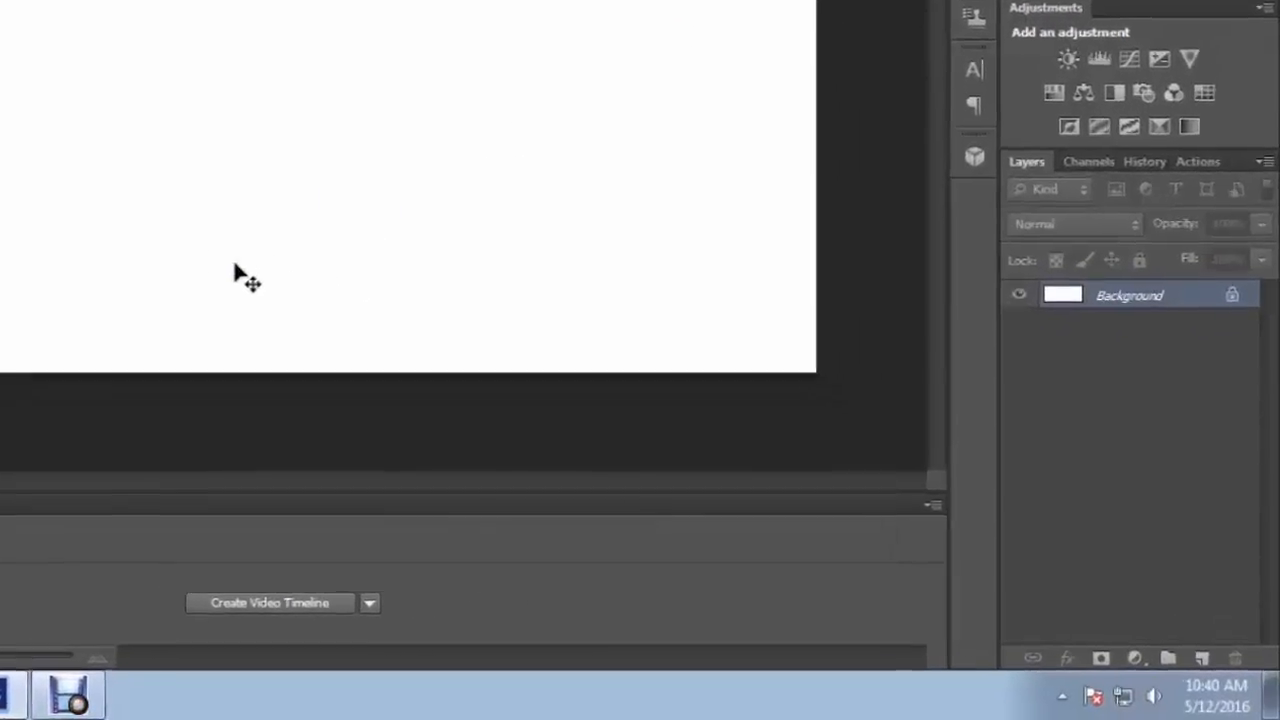
Add a new layer and fill it with purple #680cd0 using the Paint Bucket tool.
click(1195, 652)
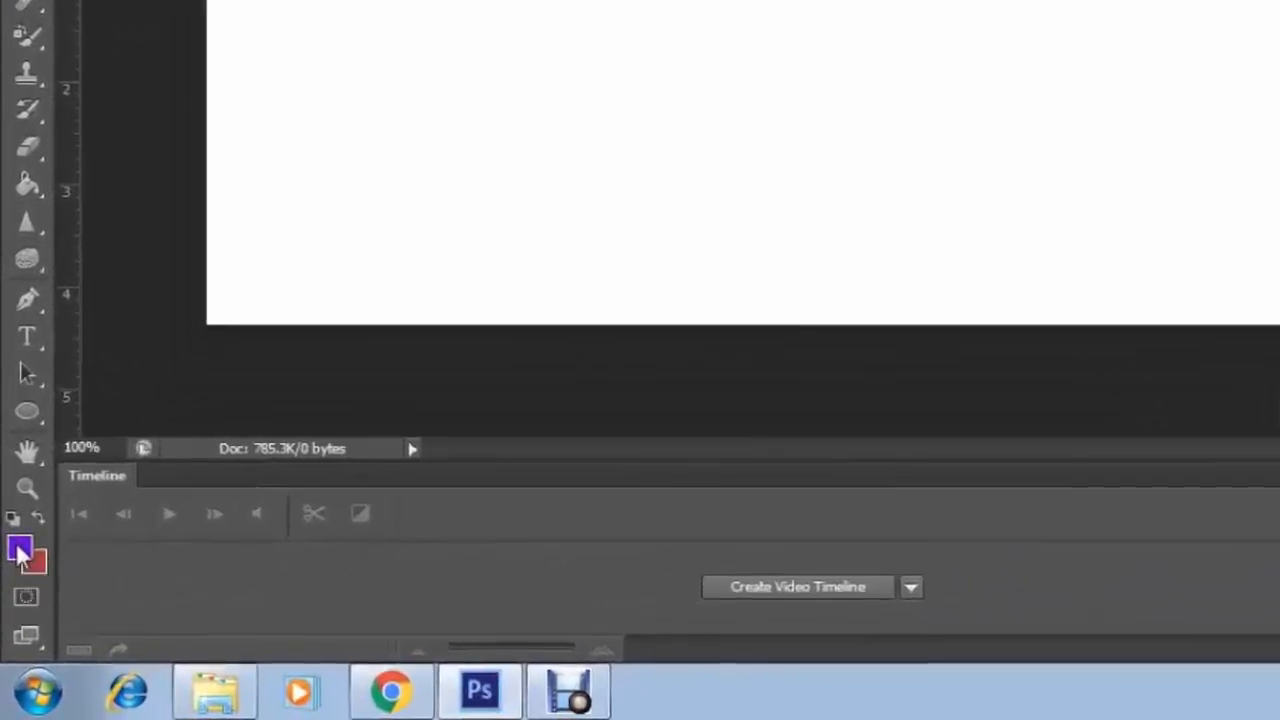
click(20, 552)
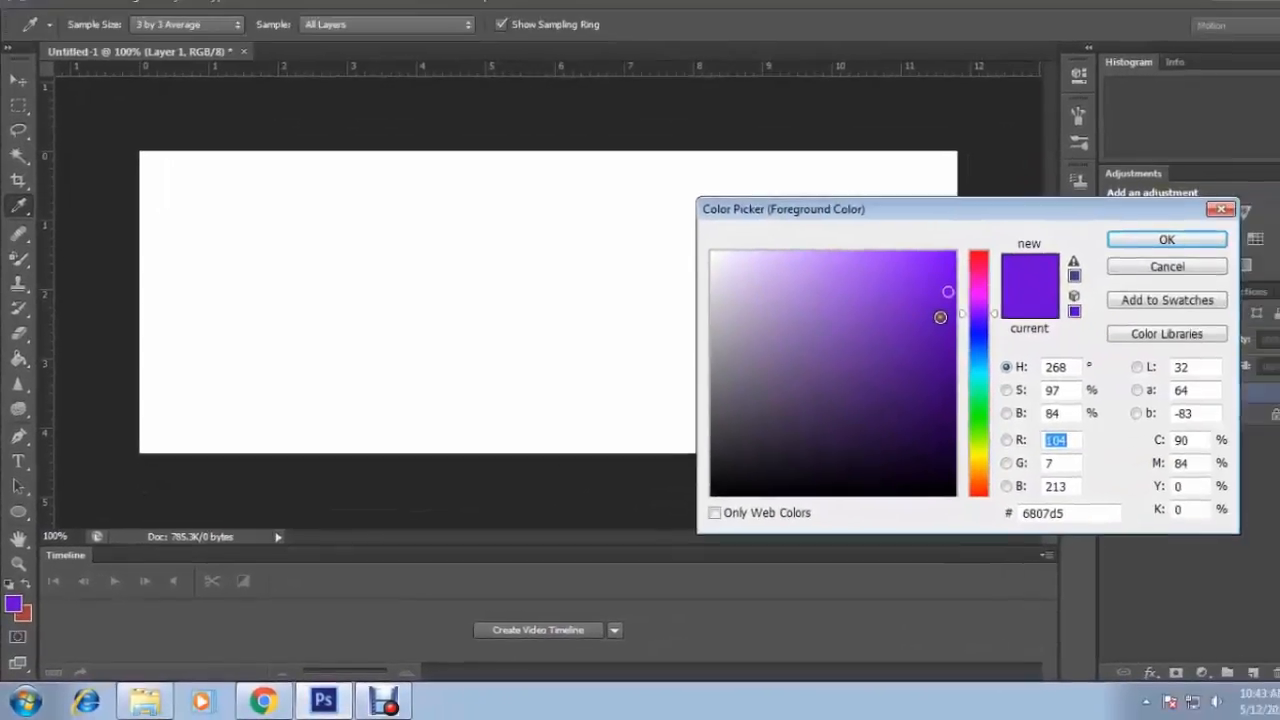
click(940, 317)
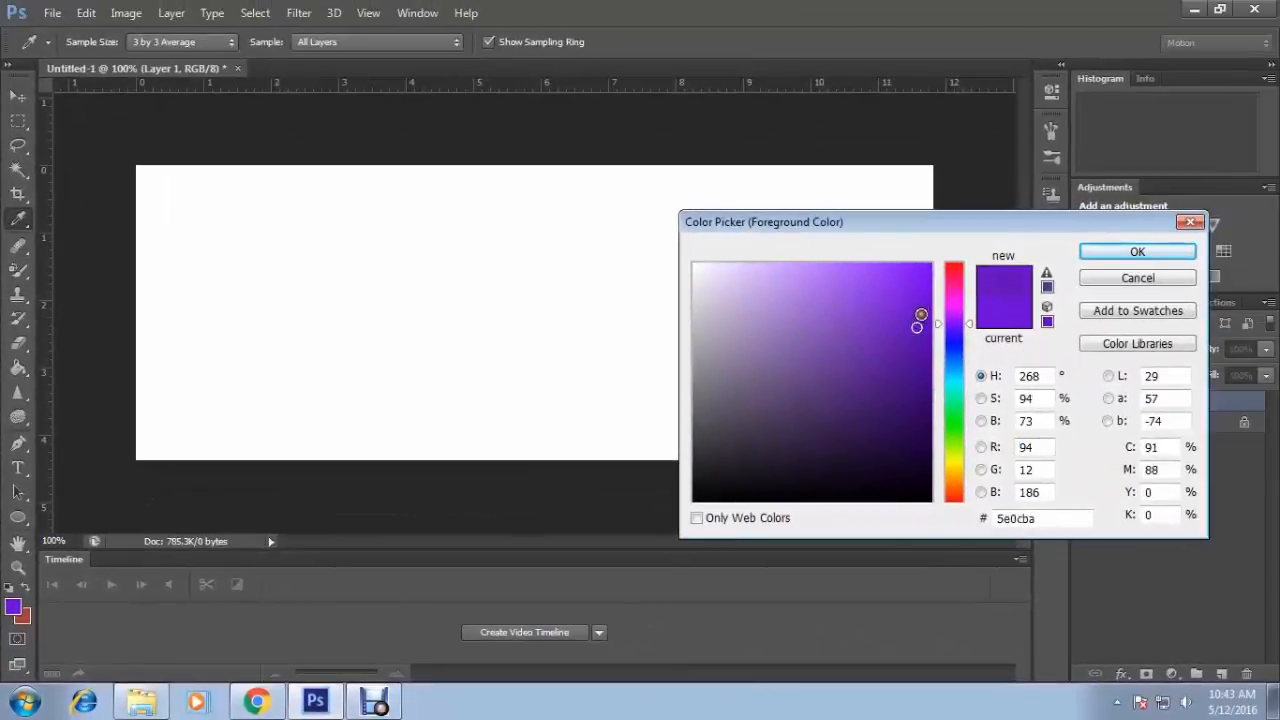
drag(916, 327, 917, 307)
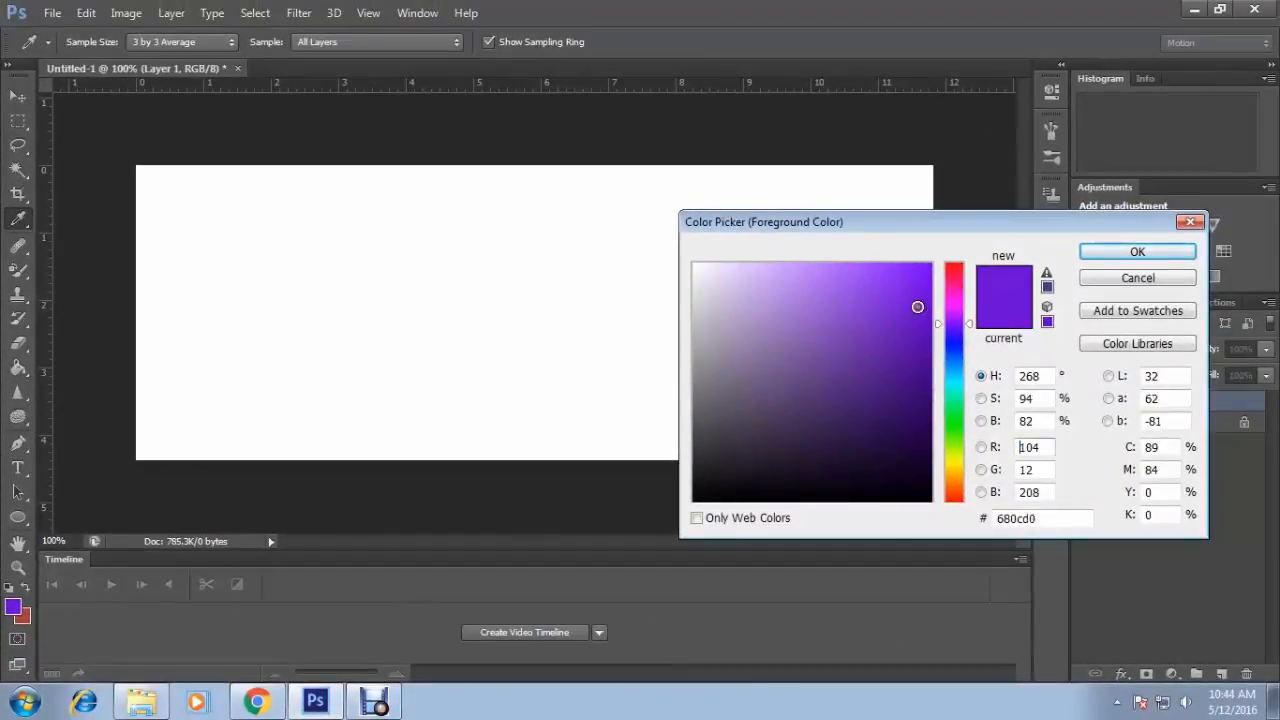
click(1140, 251)
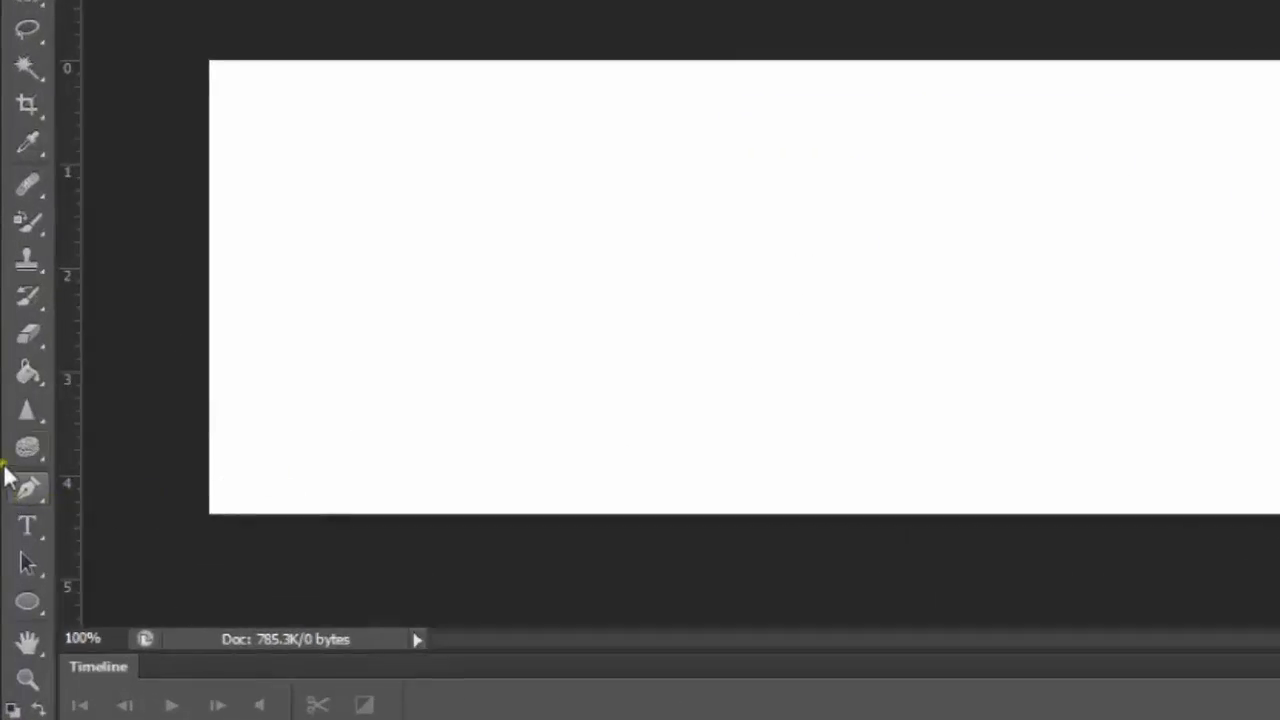
click(18, 380)
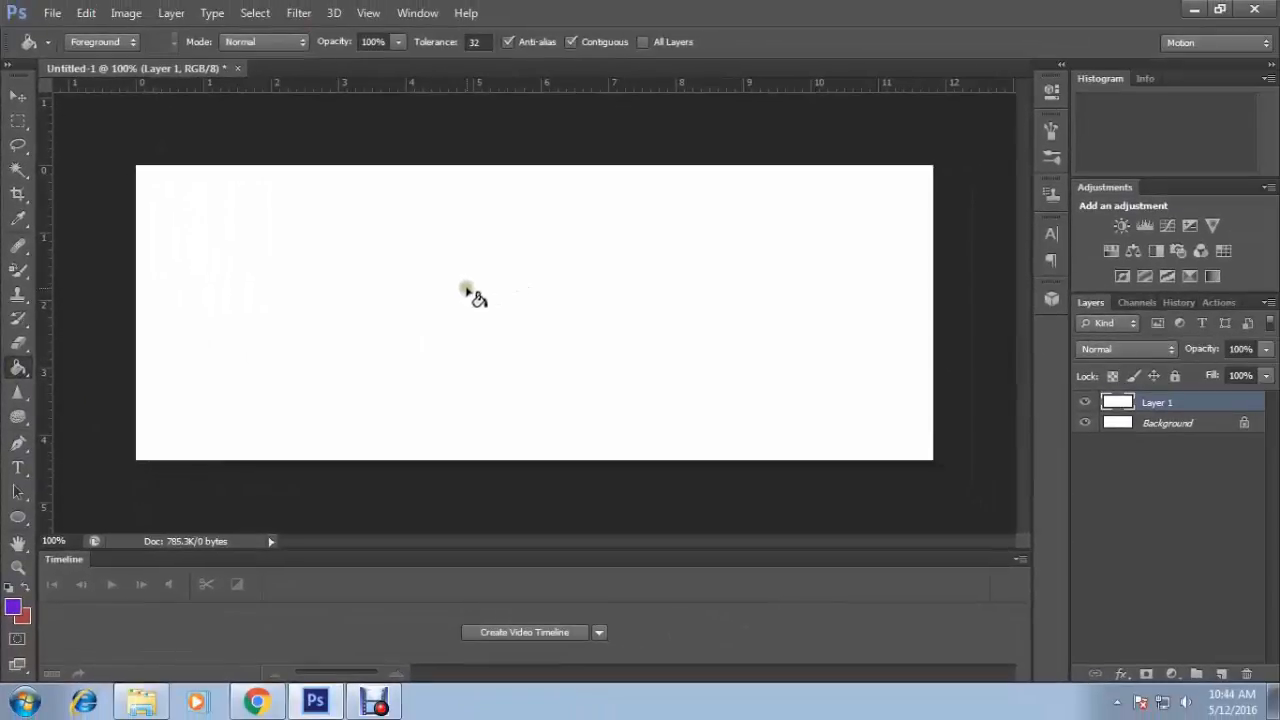
click(458, 299)
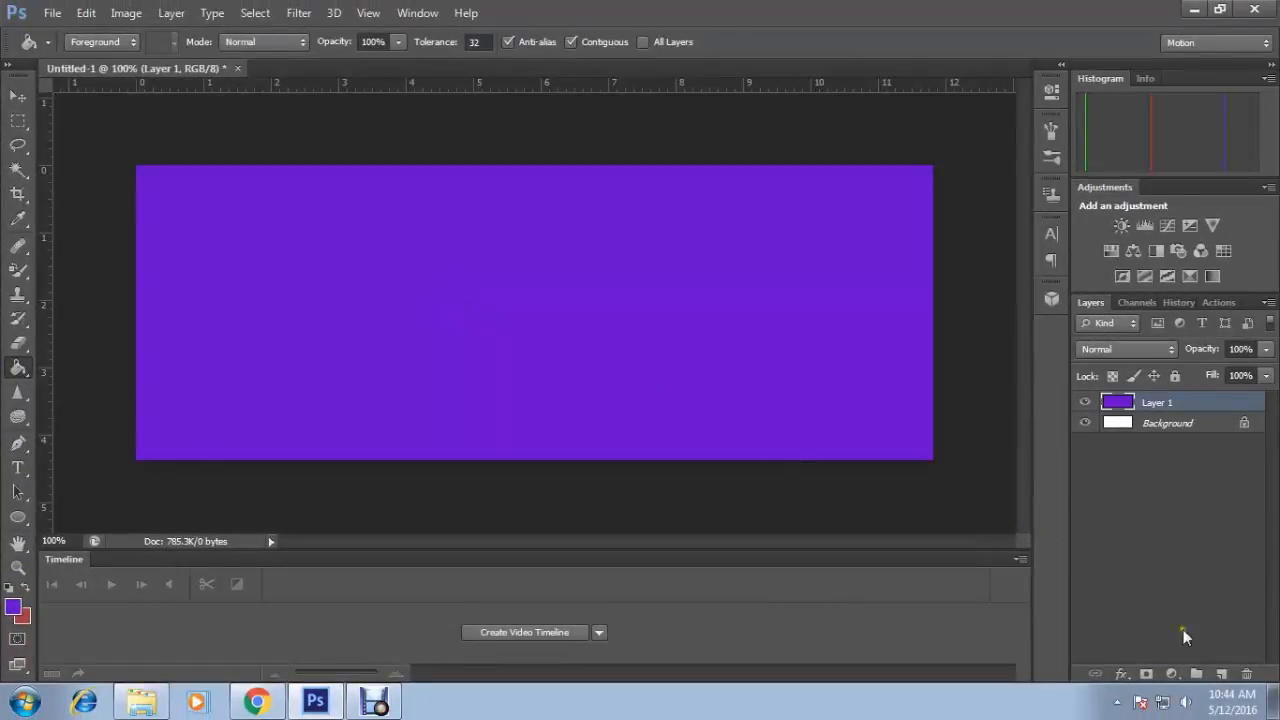
Add another new layer above the purple one and activate the Type tool.
click(1221, 675)
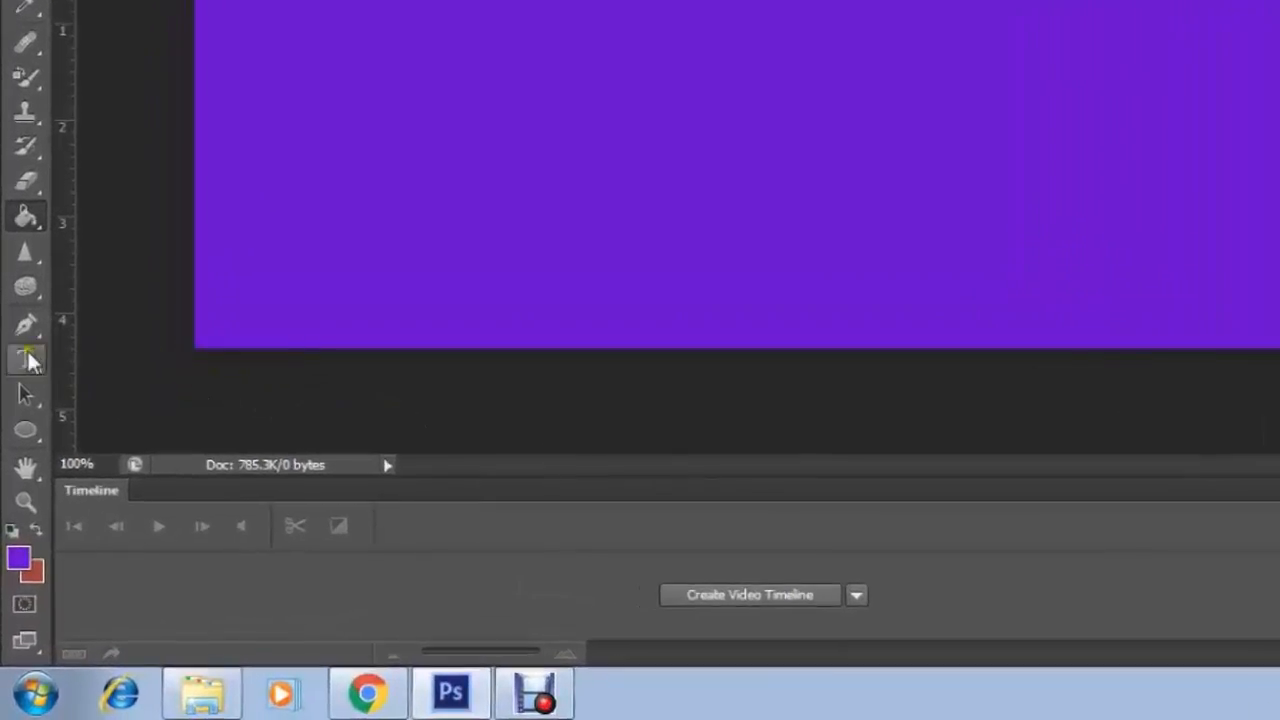
click(27, 361)
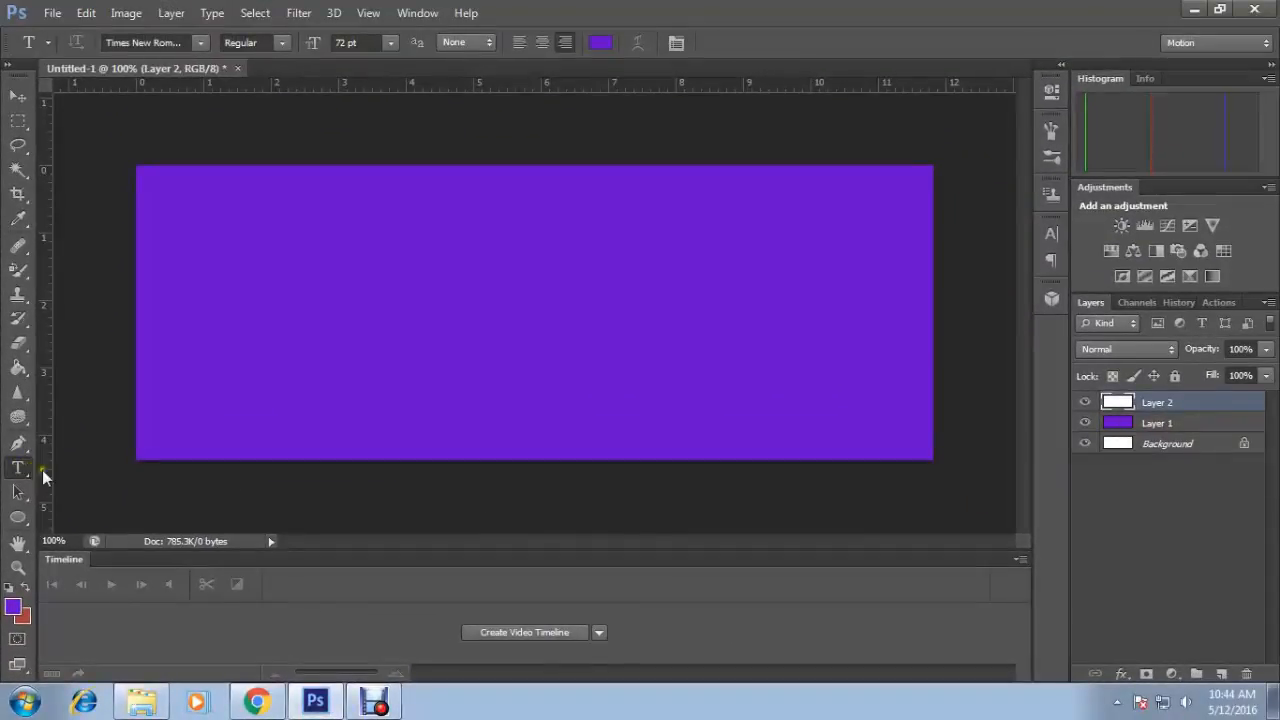
click(200, 42)
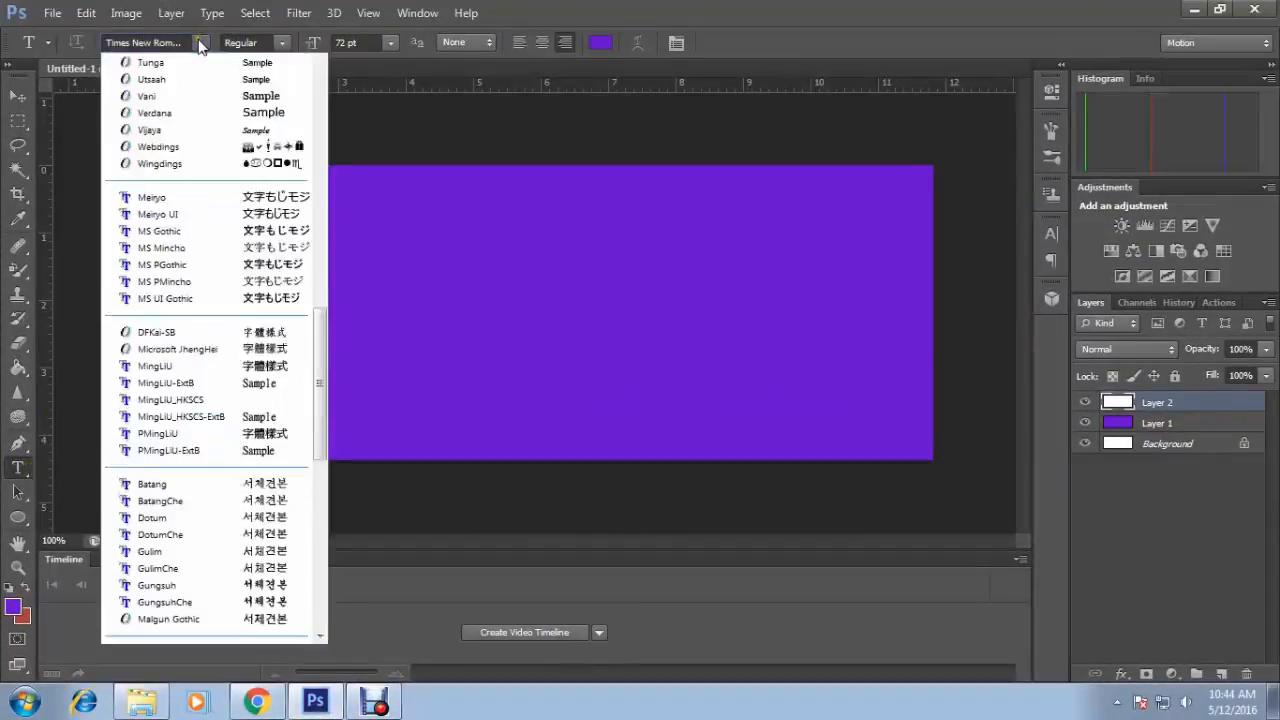
click(200, 44)
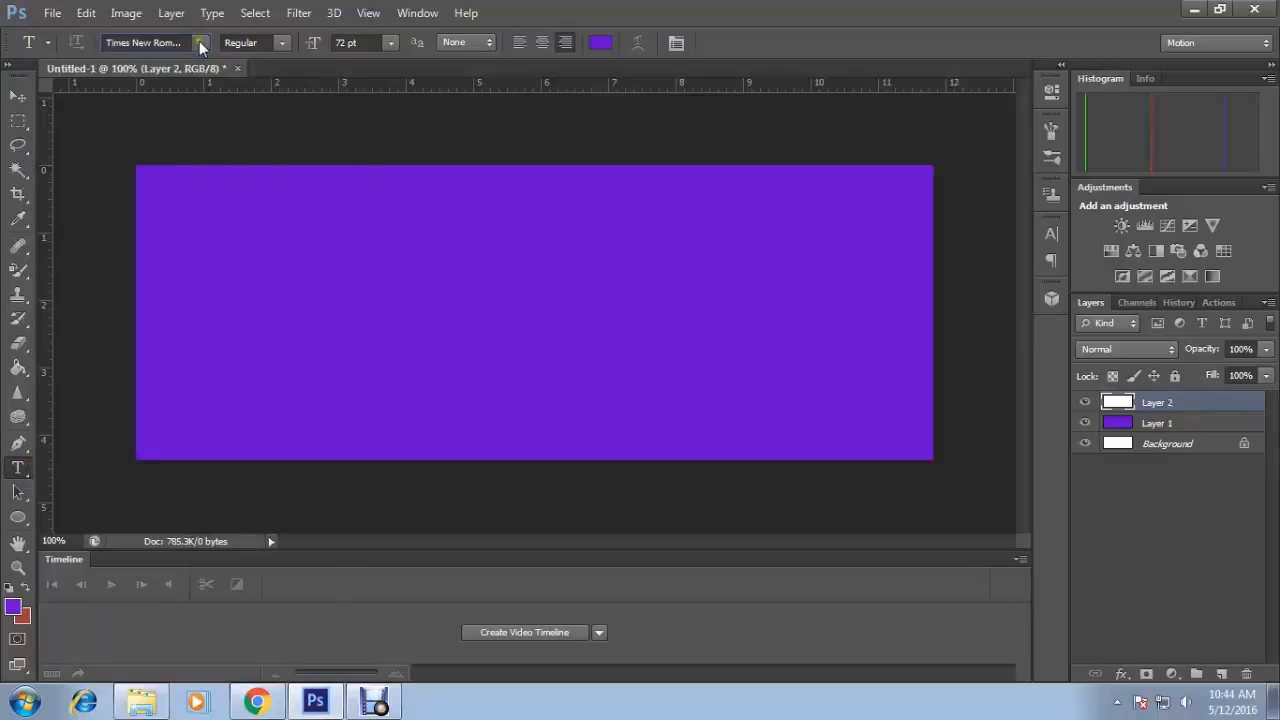
click(284, 43)
click(284, 44)
click(391, 43)
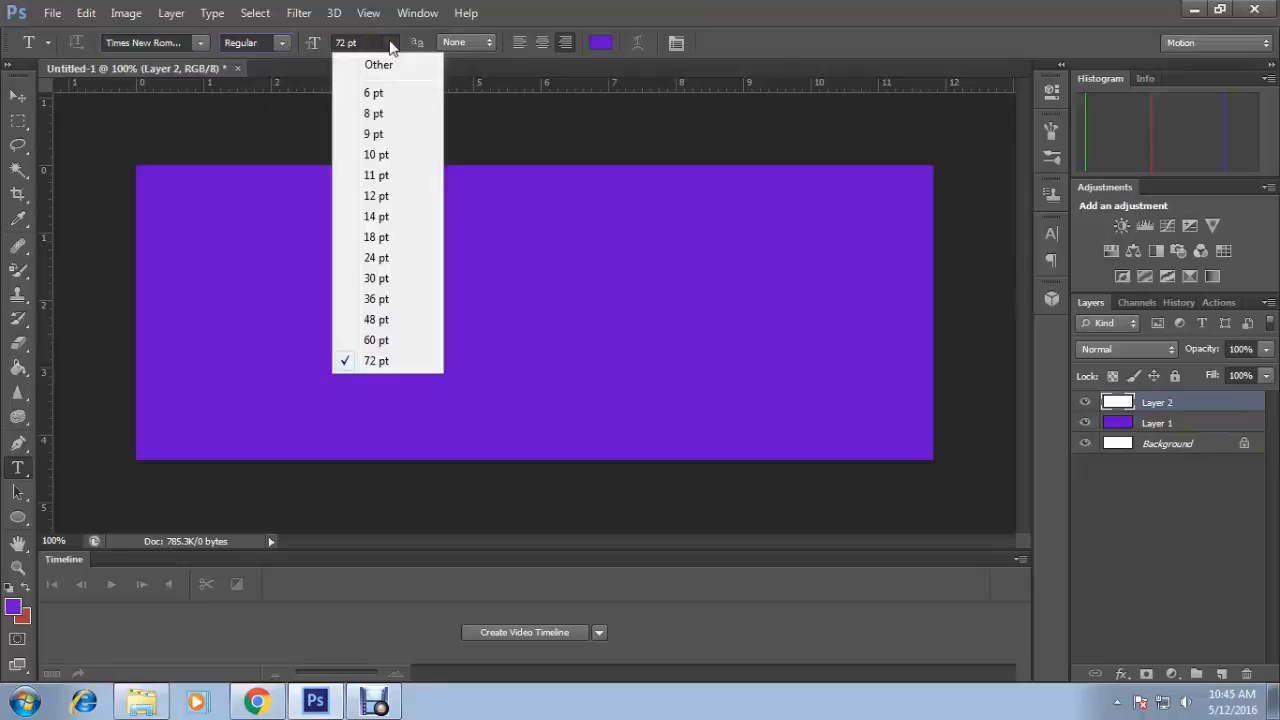
click(390, 43)
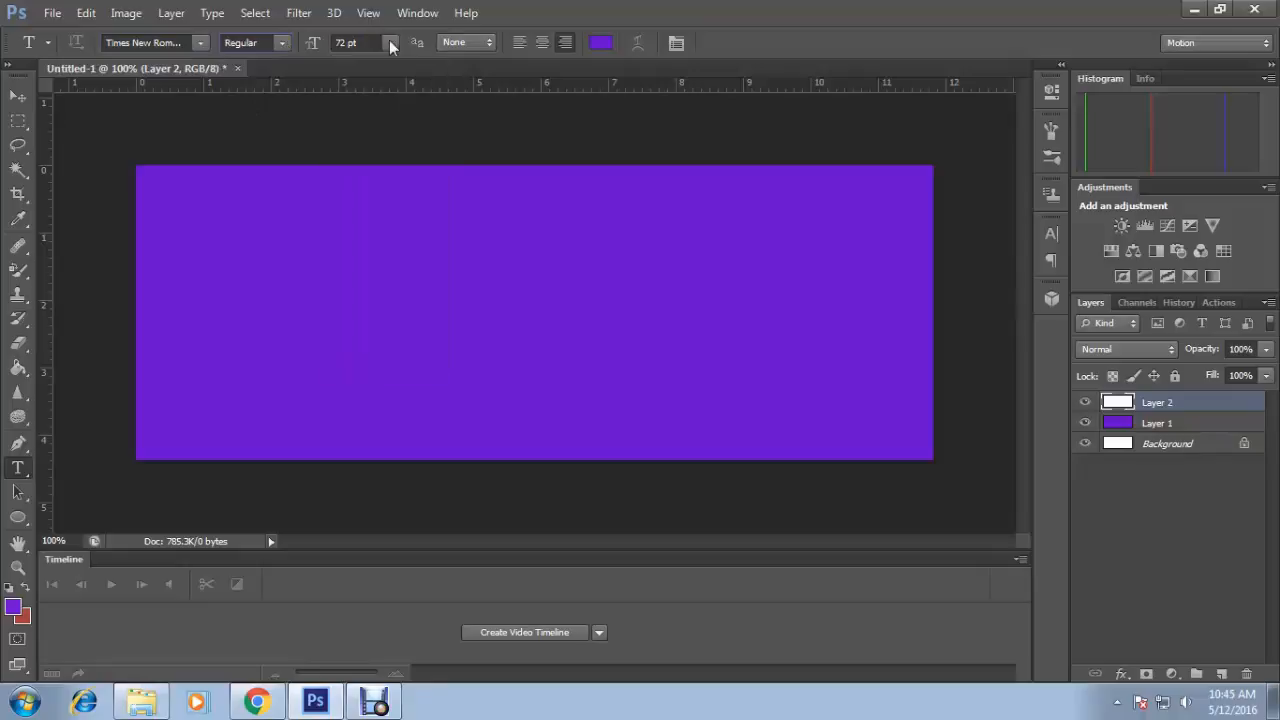
Set the text colour to bright red #ec0e1e.
click(600, 42)
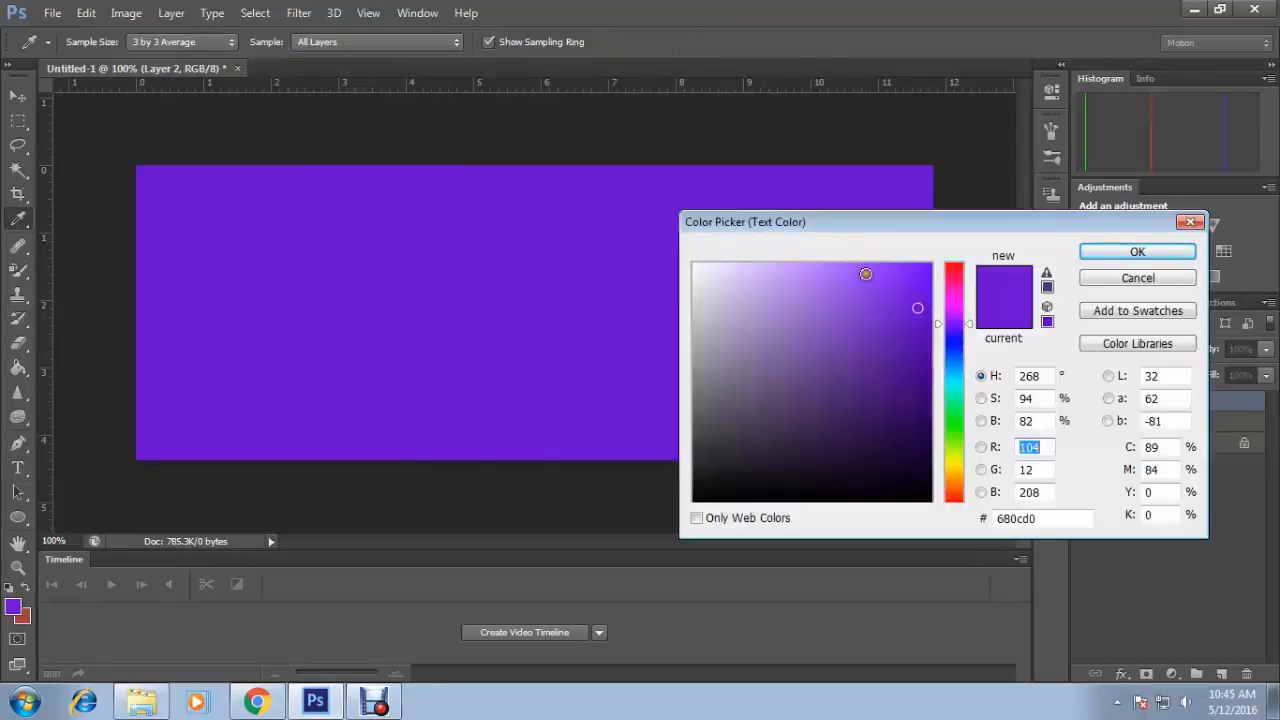
drag(938, 322, 936, 268)
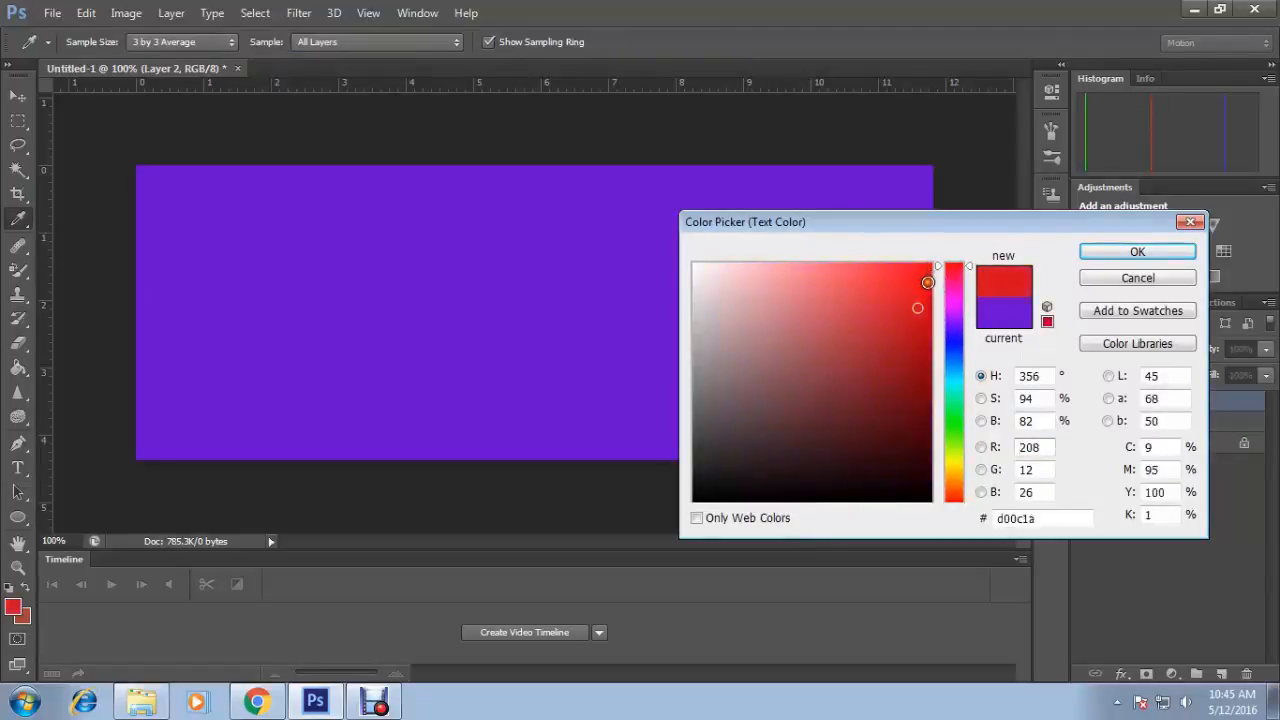
click(917, 280)
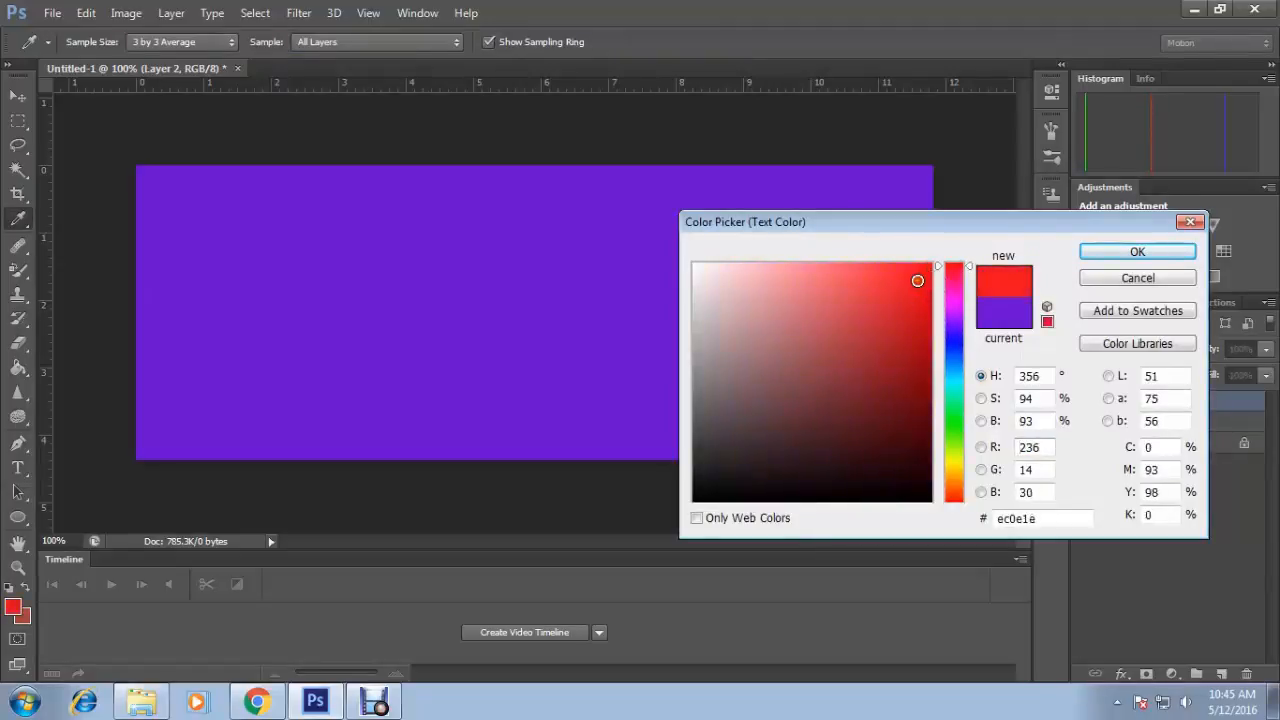
click(1138, 251)
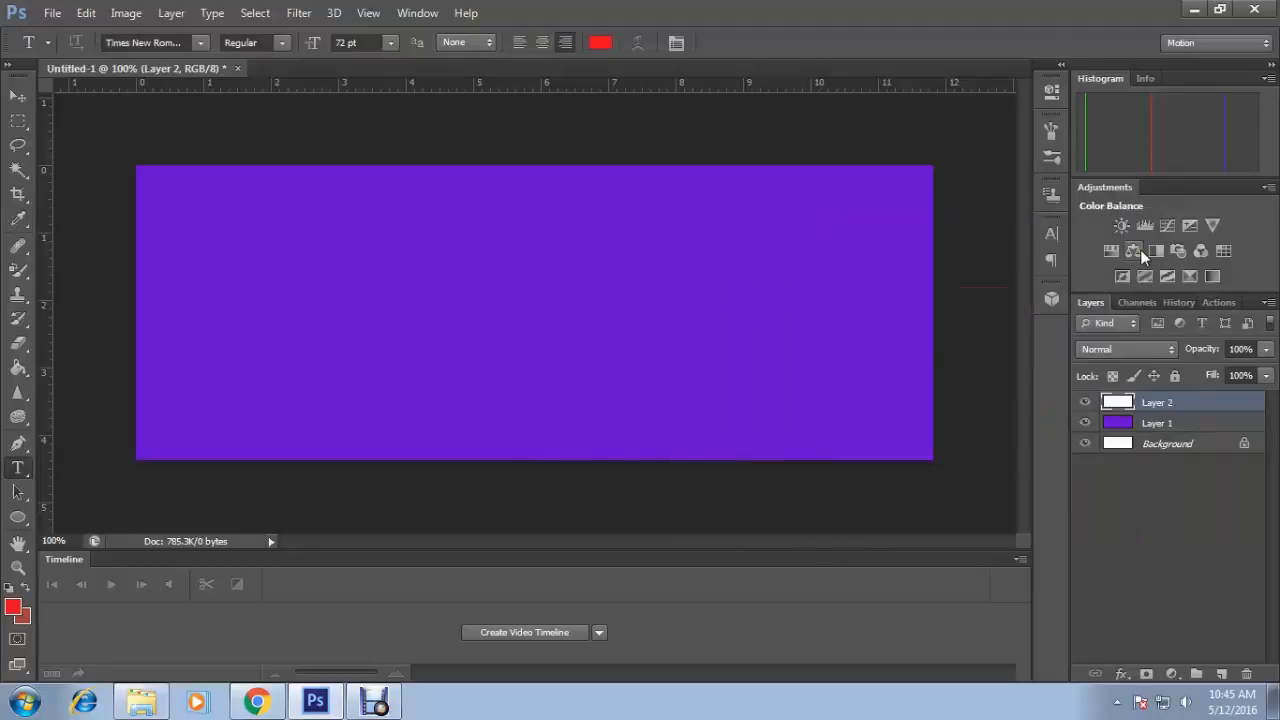
Add the text "Learn Social Media" in 72 pt Times New Roman in the upper part of the banner.
click(866, 251)
text(L)
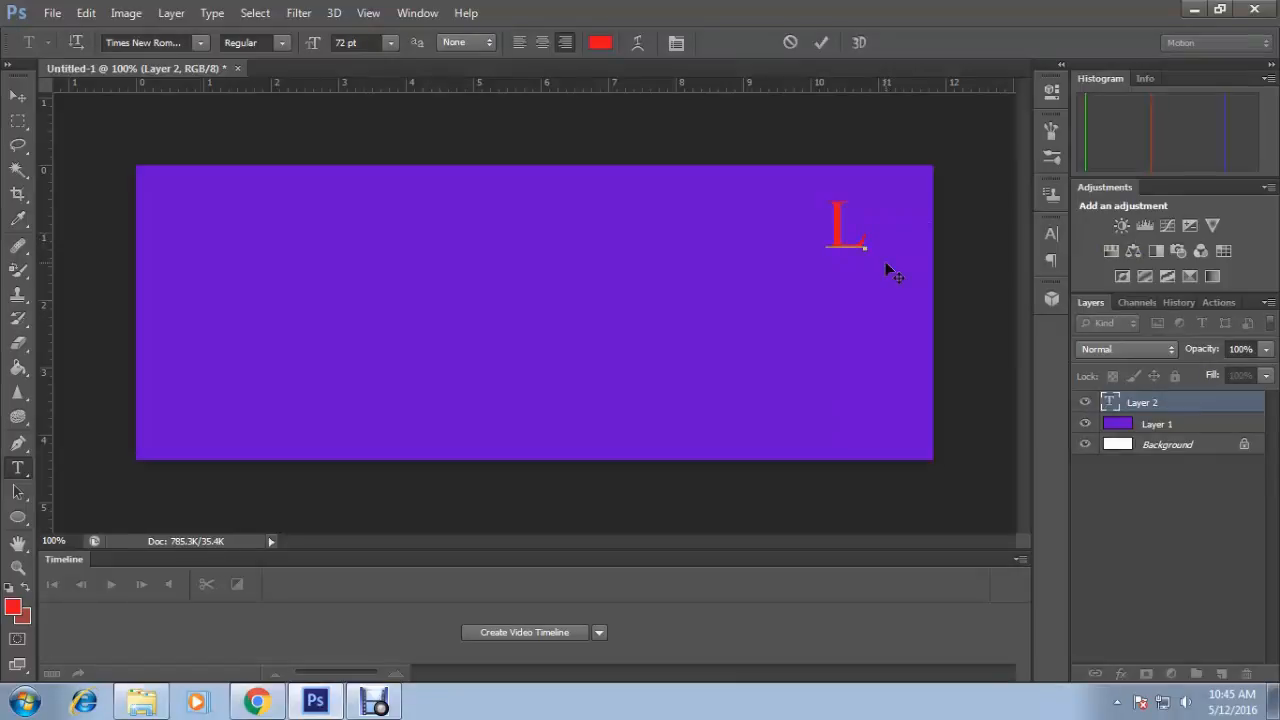
text(earn )
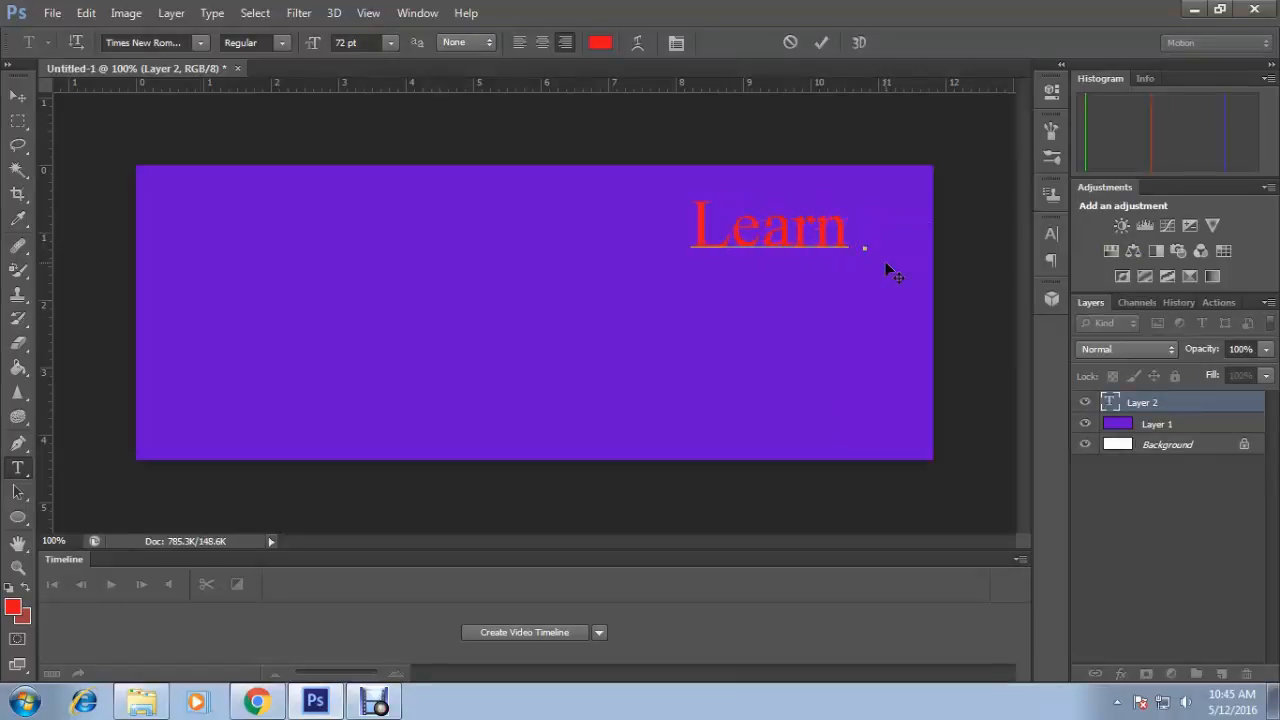
text(Socia)
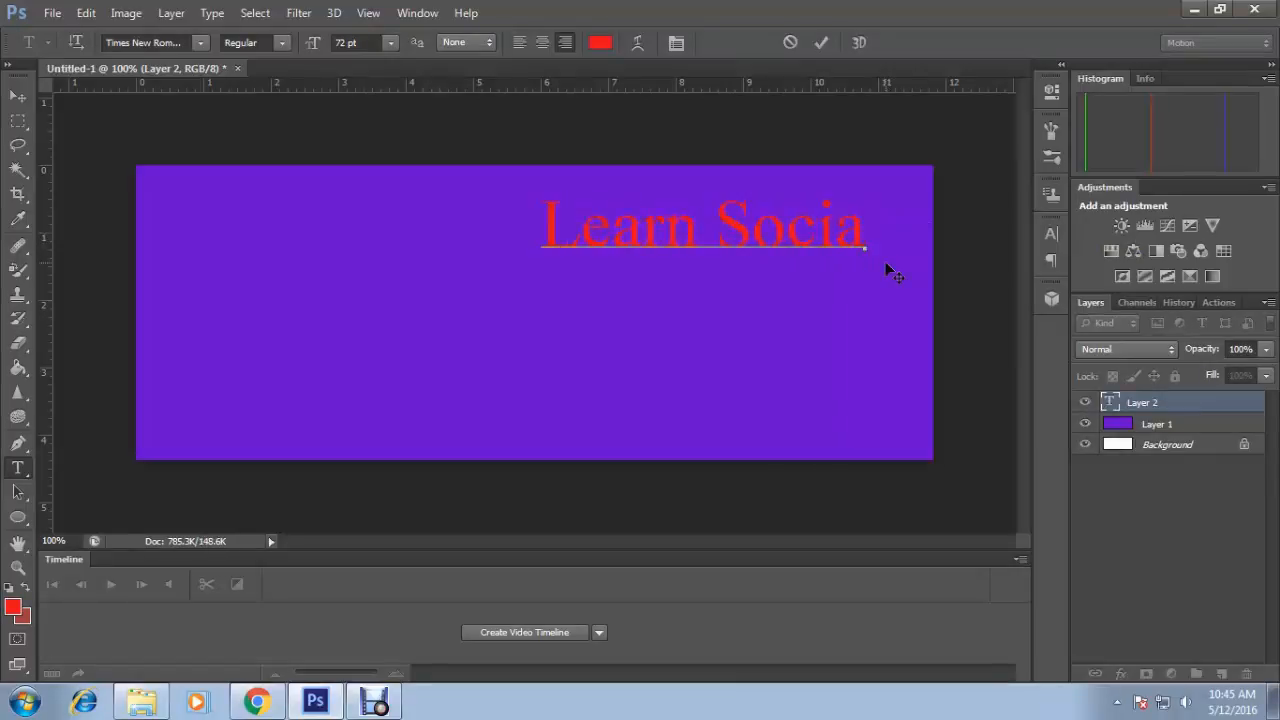
text(l M)
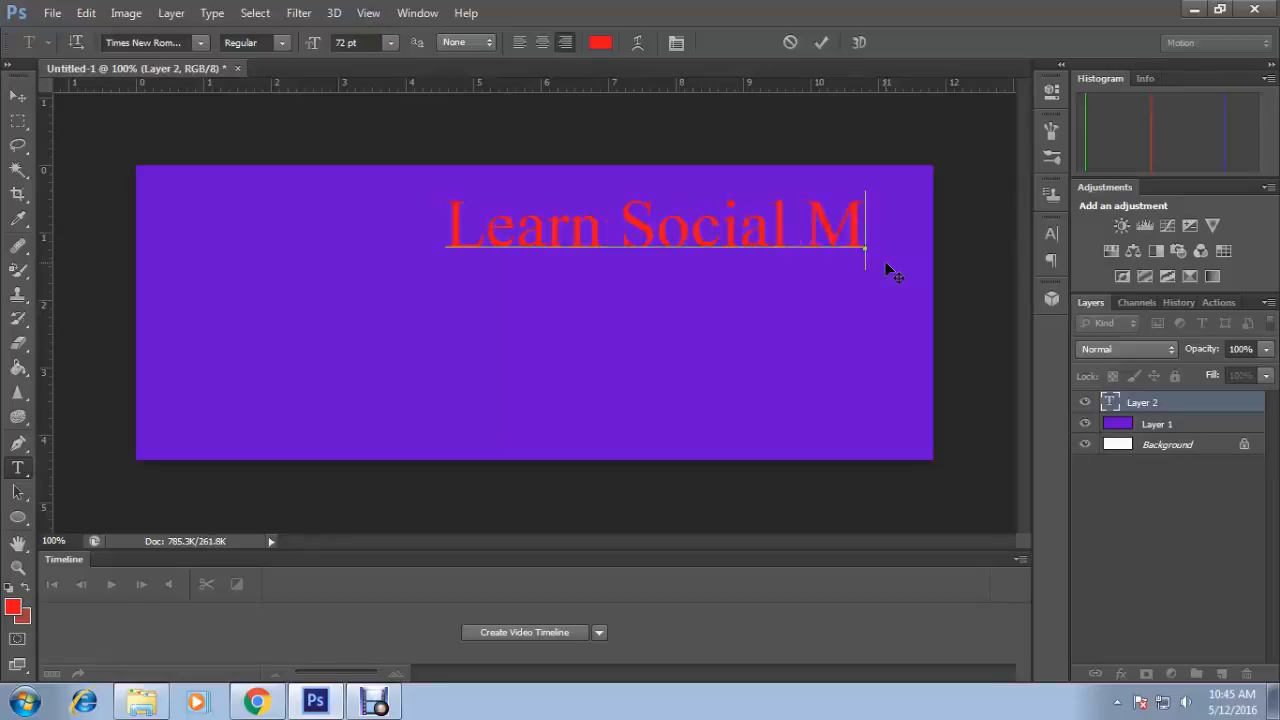
text(edia)
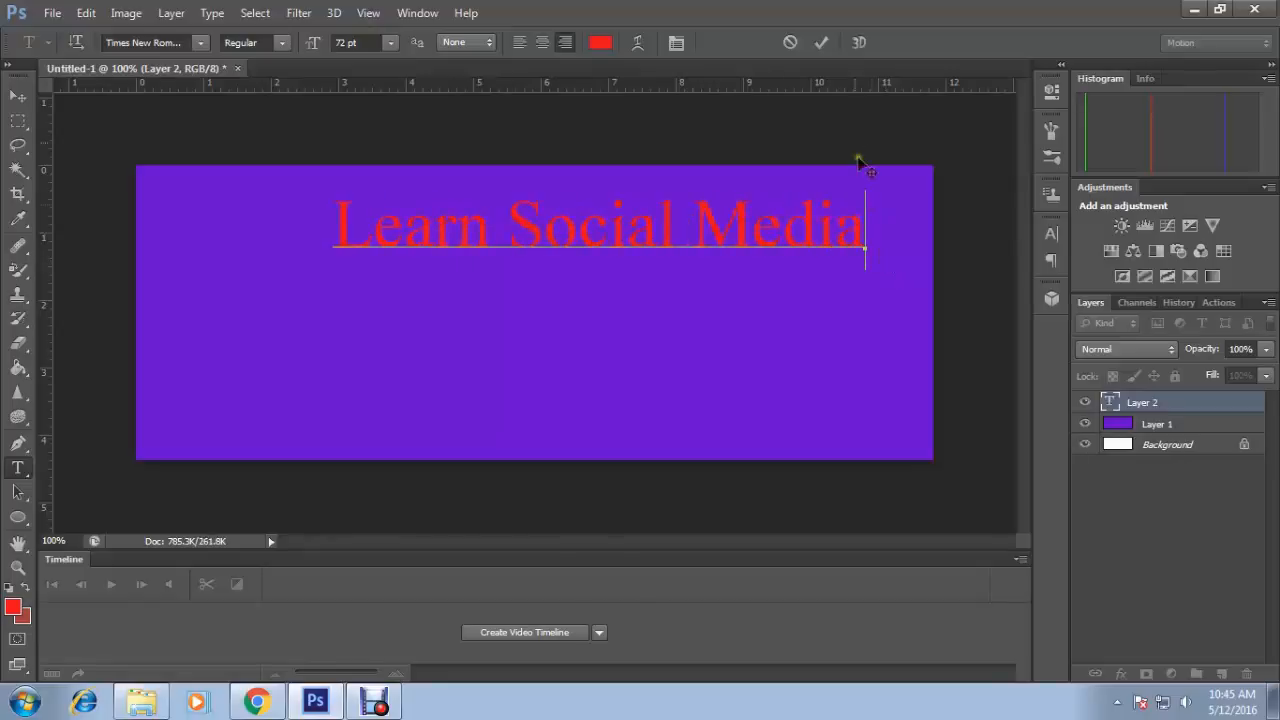
click(822, 42)
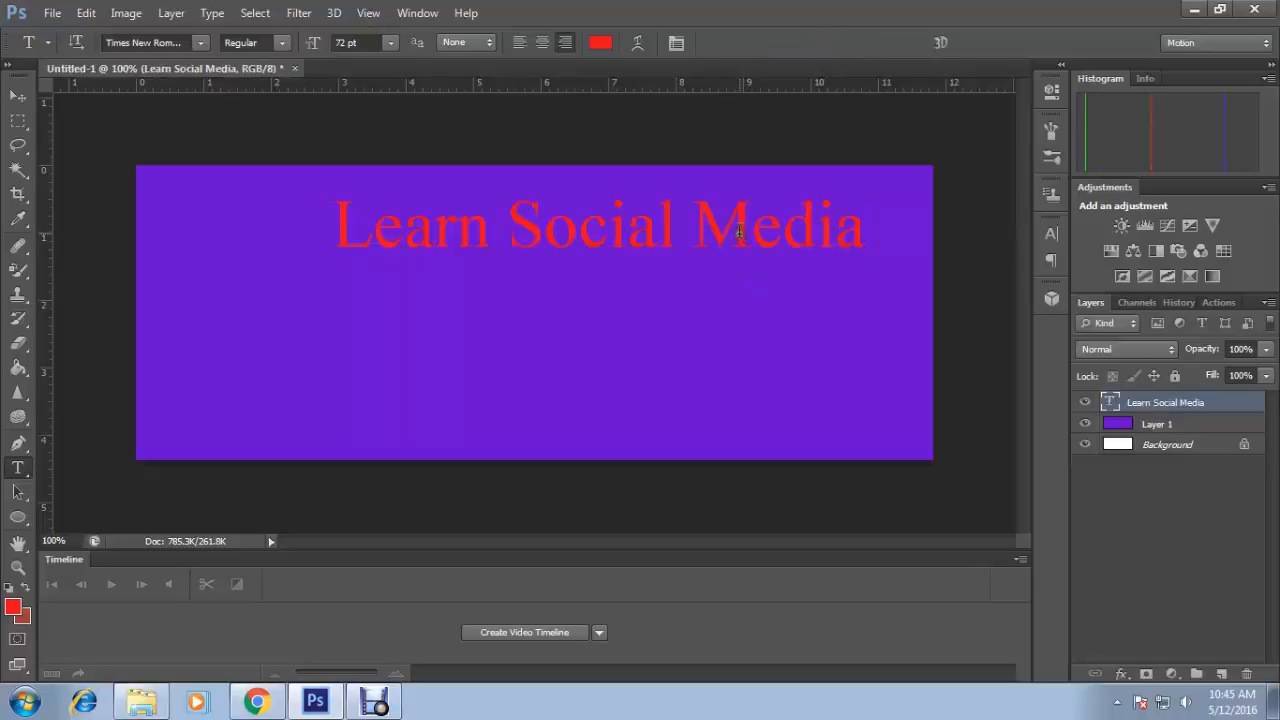
Move the text against the banner's right edge and stretch it to about 117% width and 173% height.
click(24, 97)
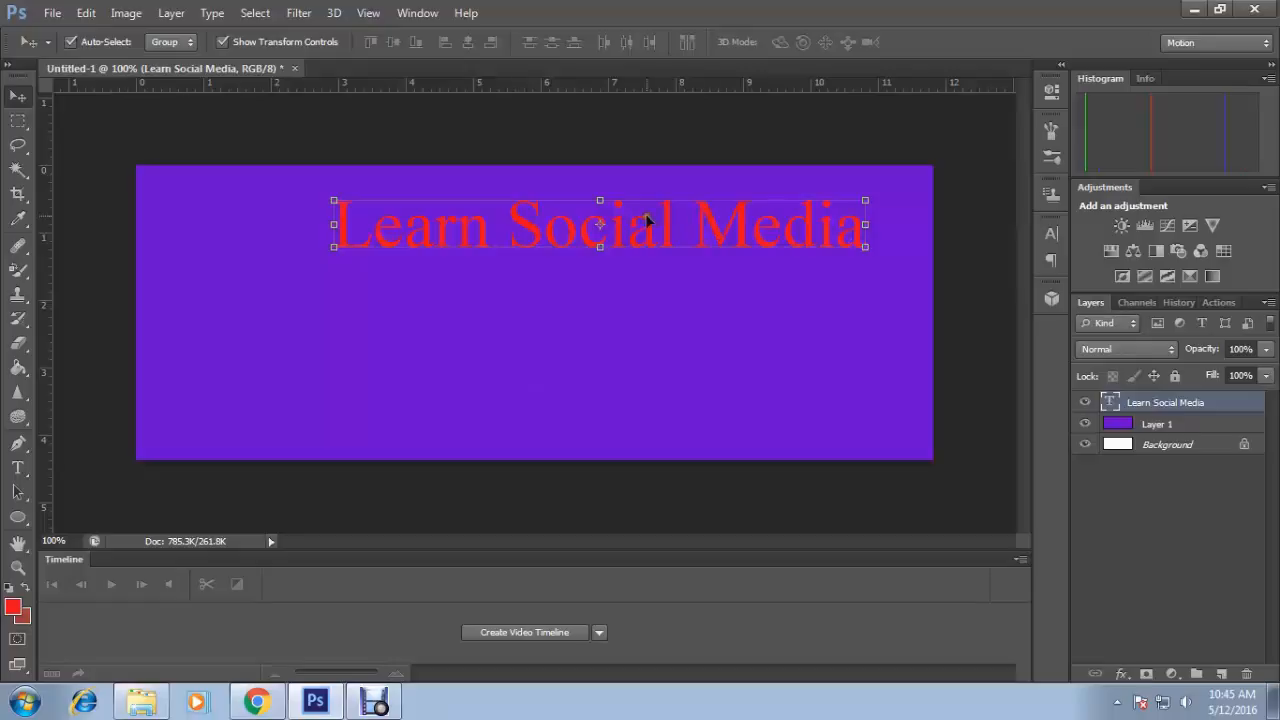
drag(864, 249, 934, 257)
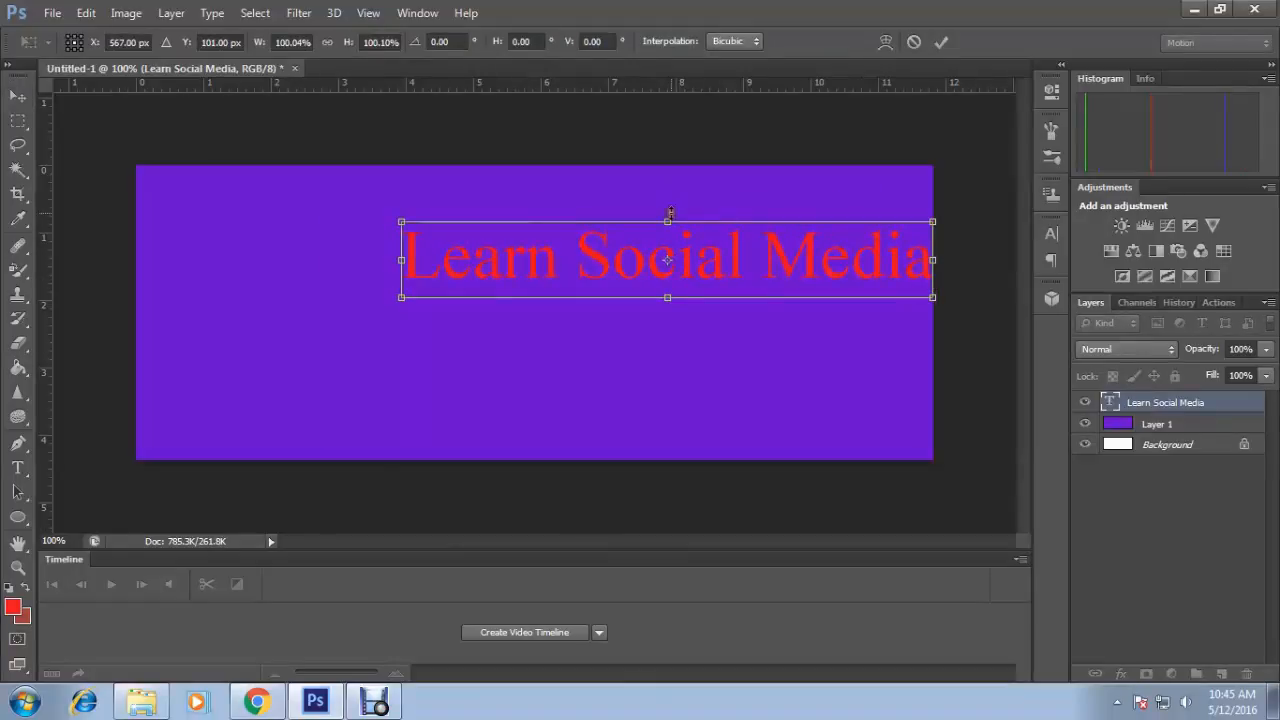
drag(667, 223, 658, 169)
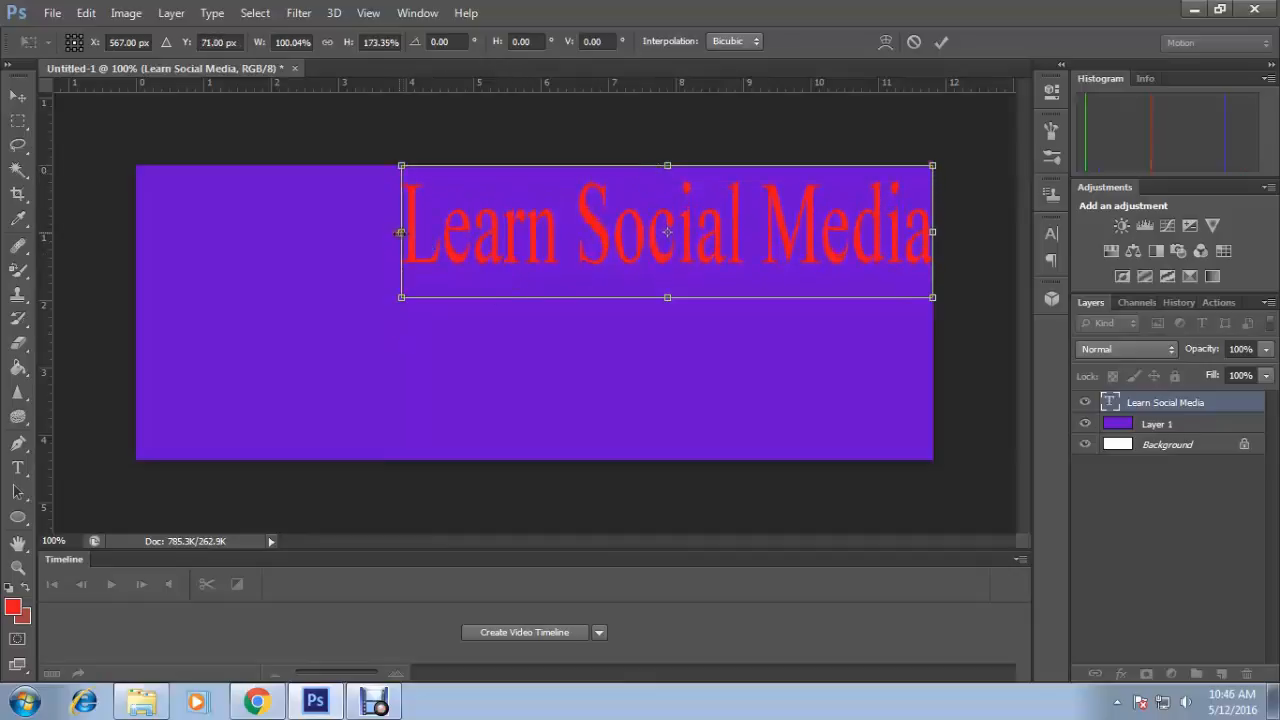
drag(401, 231, 310, 252)
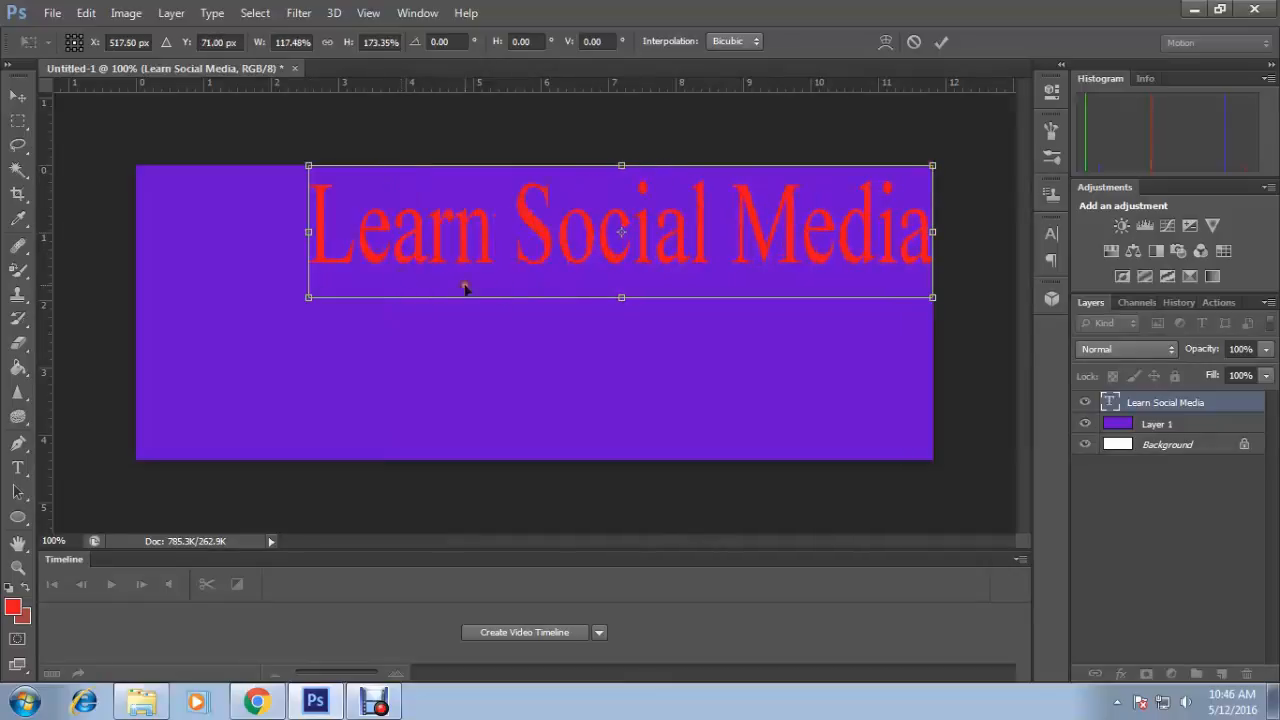
click(940, 42)
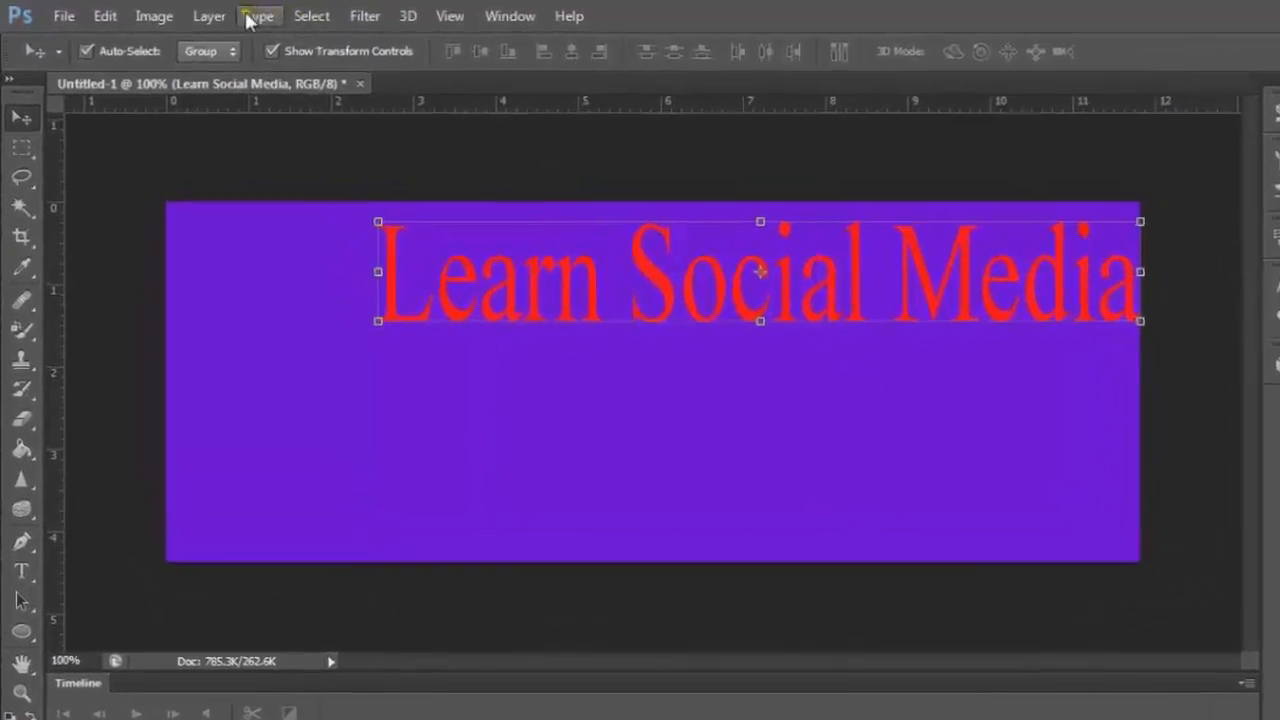
Enable Bevel & Emboss with Texture but without Contour in the text layer's style.
click(209, 16)
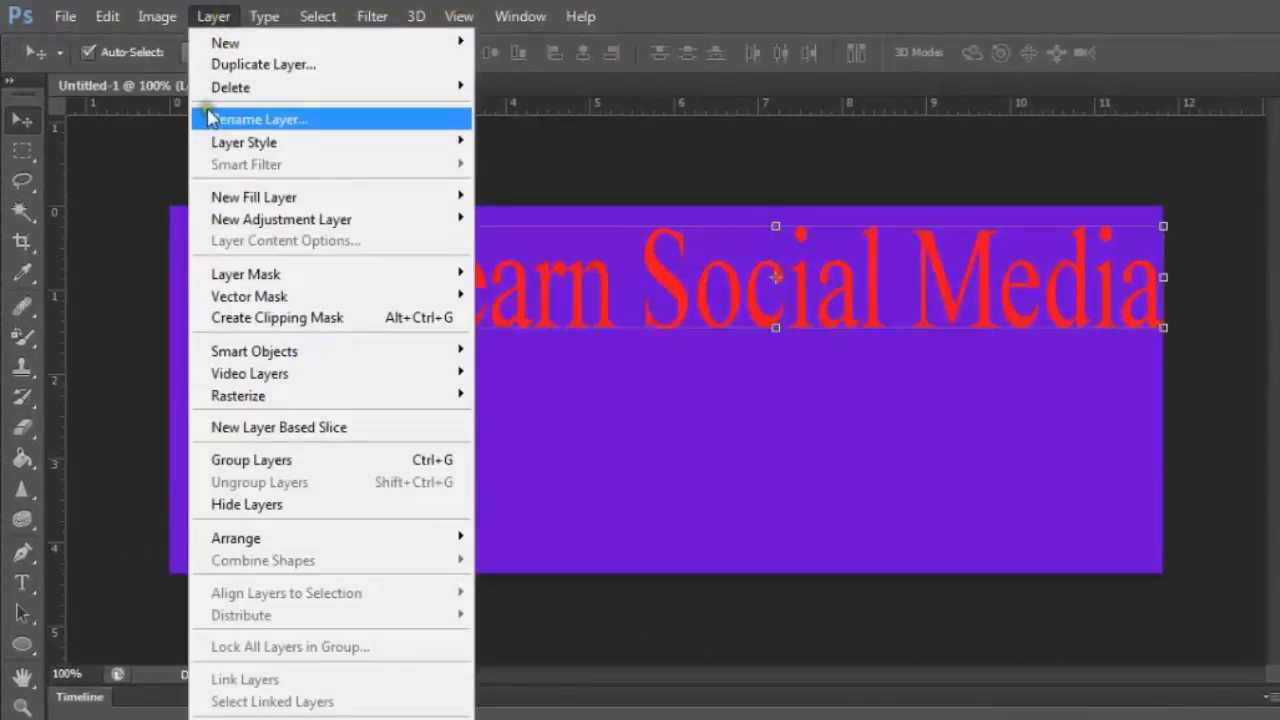
mouse_move(232, 142)
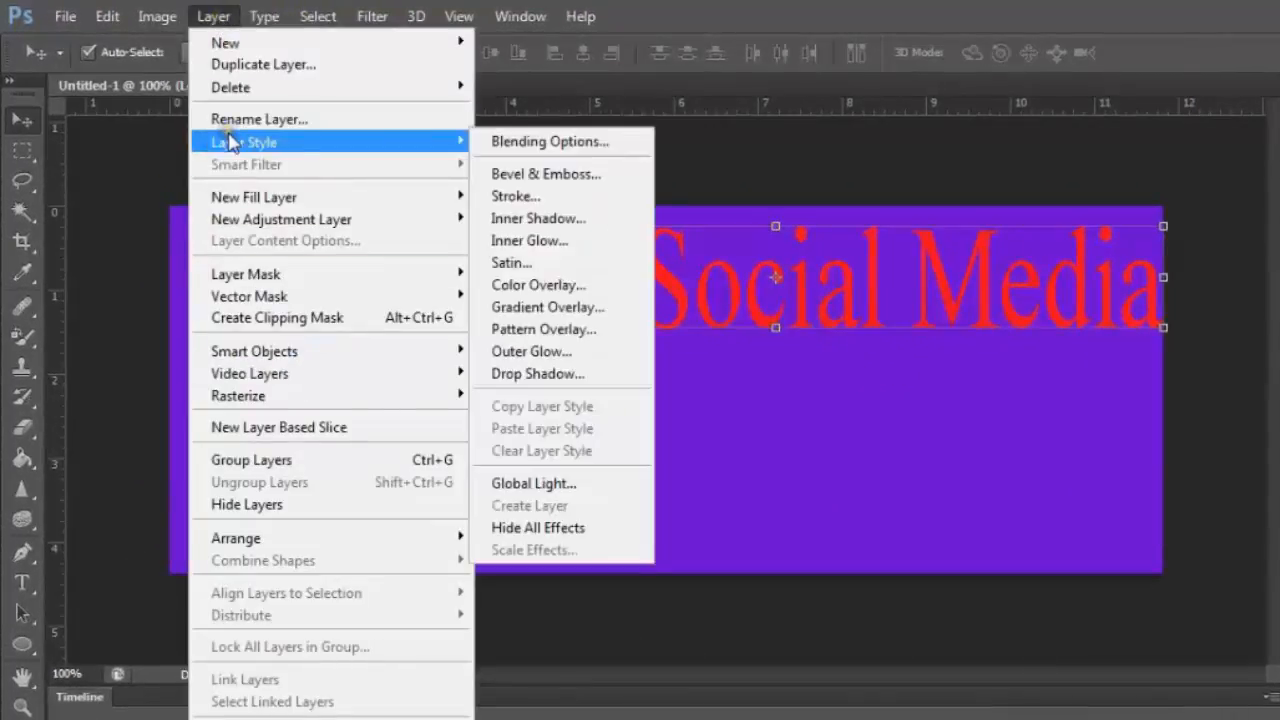
click(534, 142)
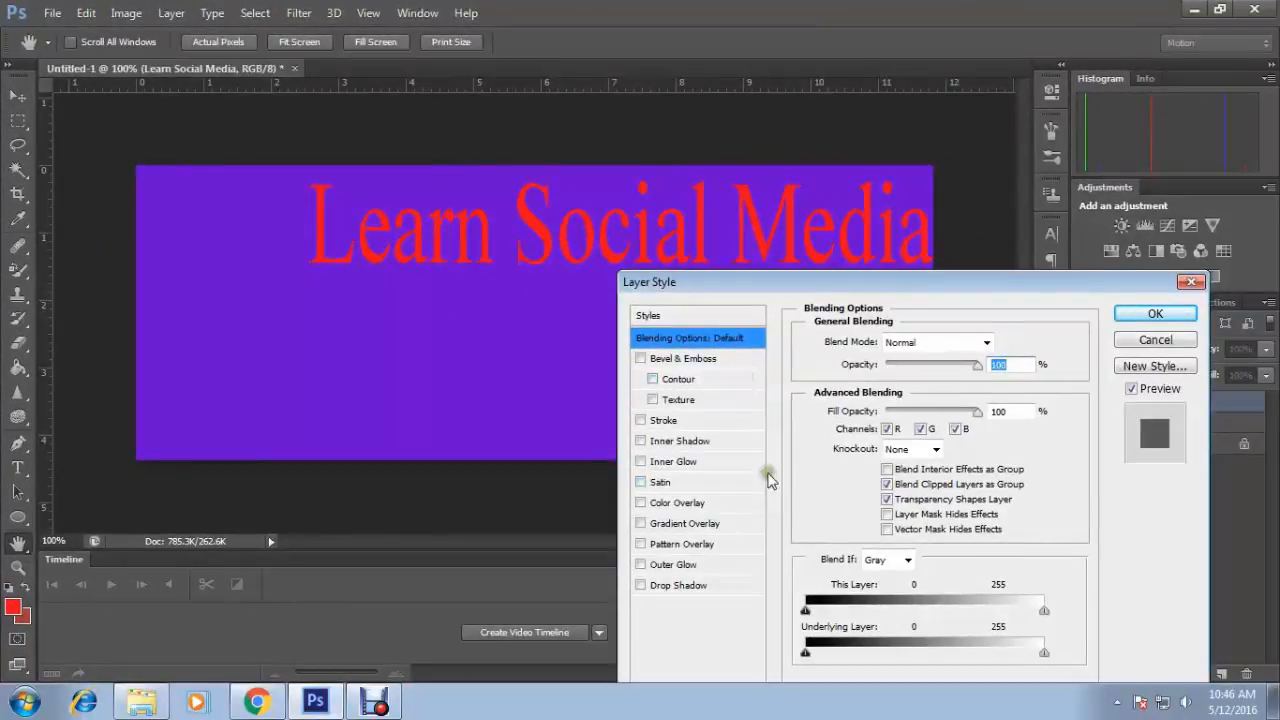
click(1132, 389)
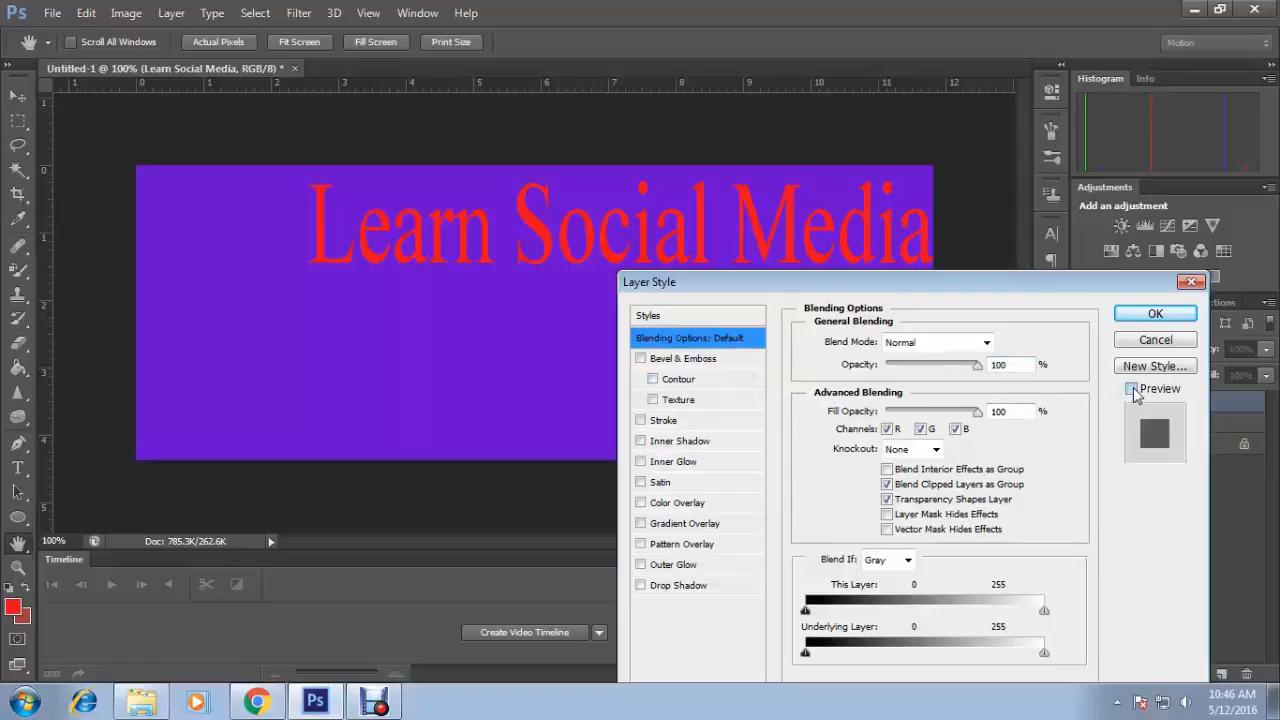
click(1132, 389)
click(654, 400)
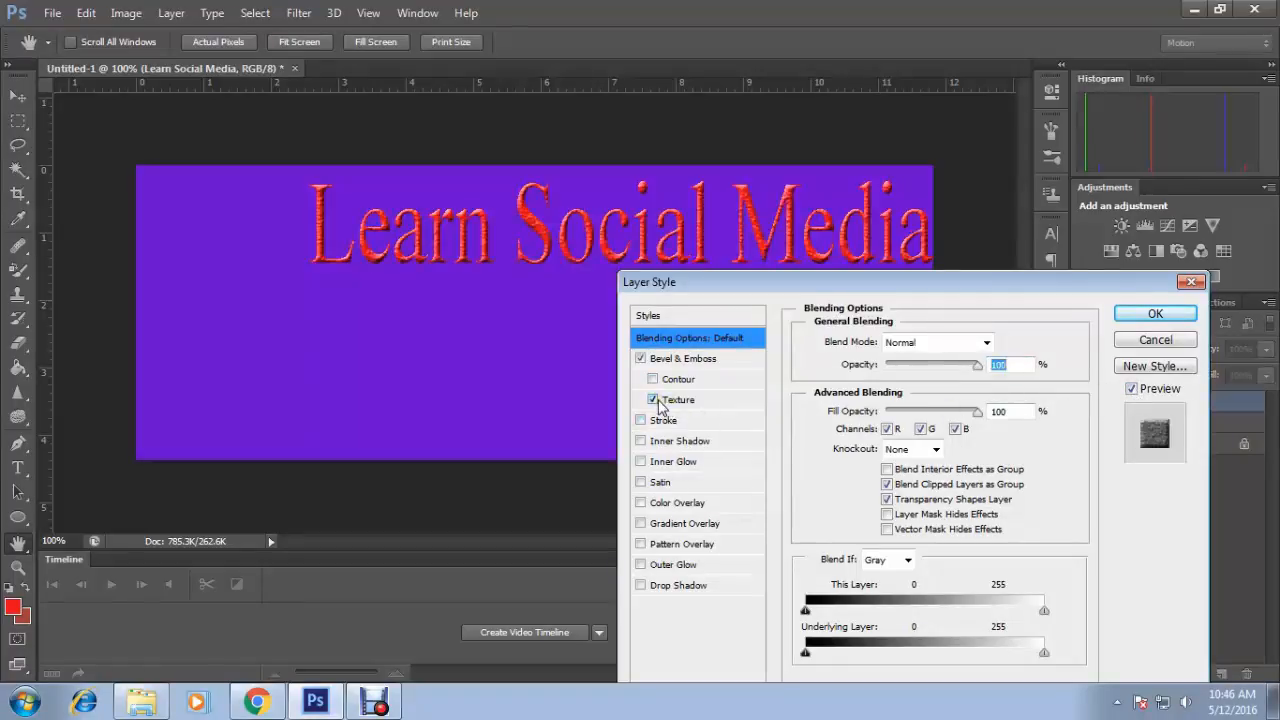
click(654, 400)
click(652, 380)
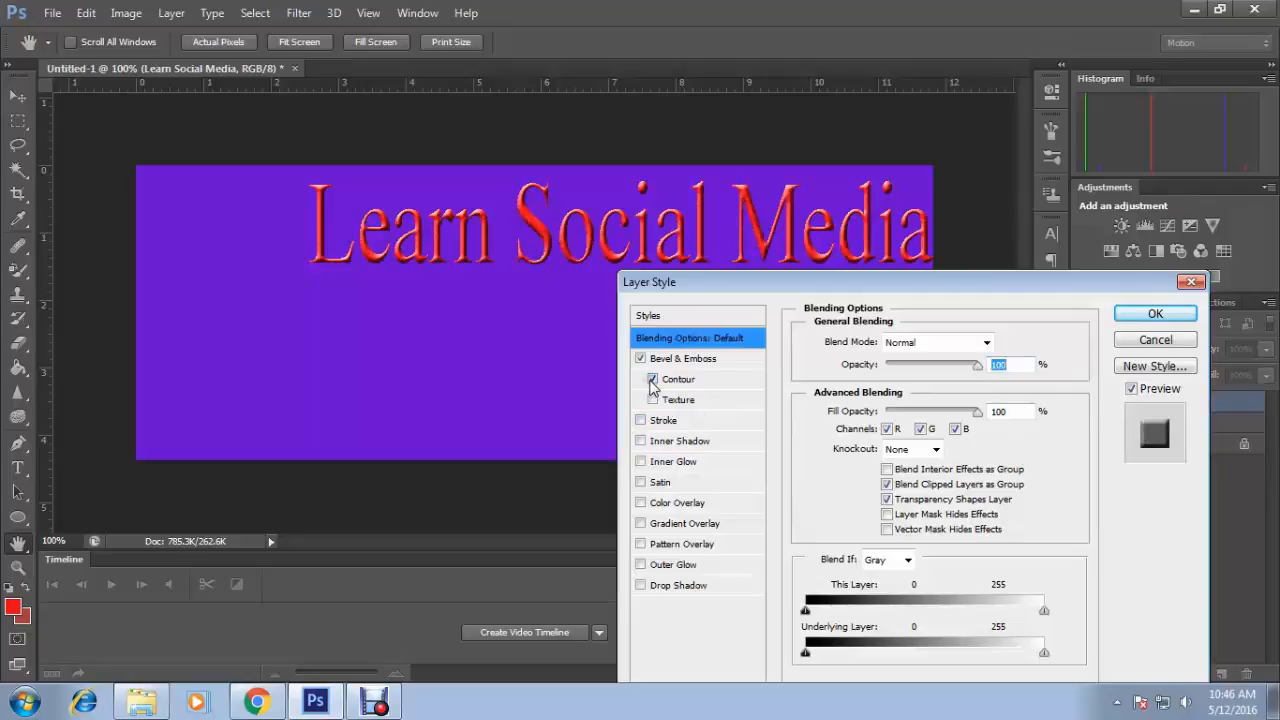
click(654, 400)
click(652, 380)
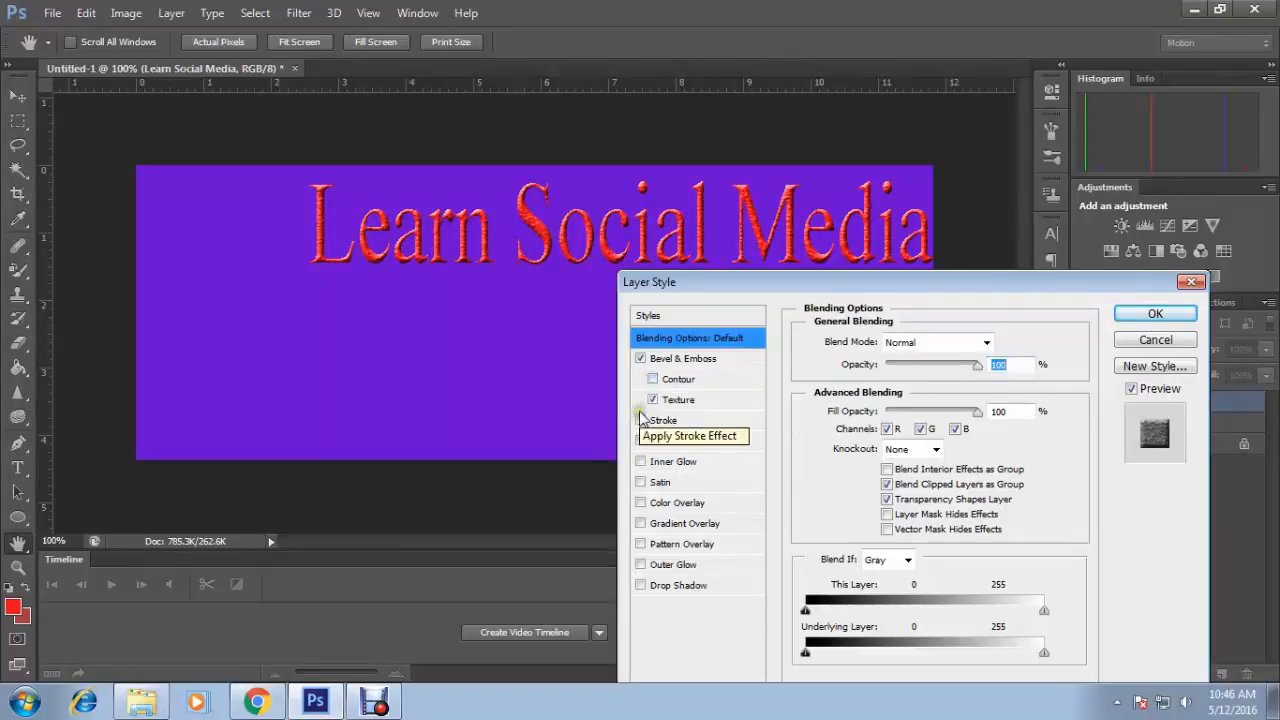
Add a Stroke effect to the text layer and reduce its fill opacity to 0%.
click(641, 421)
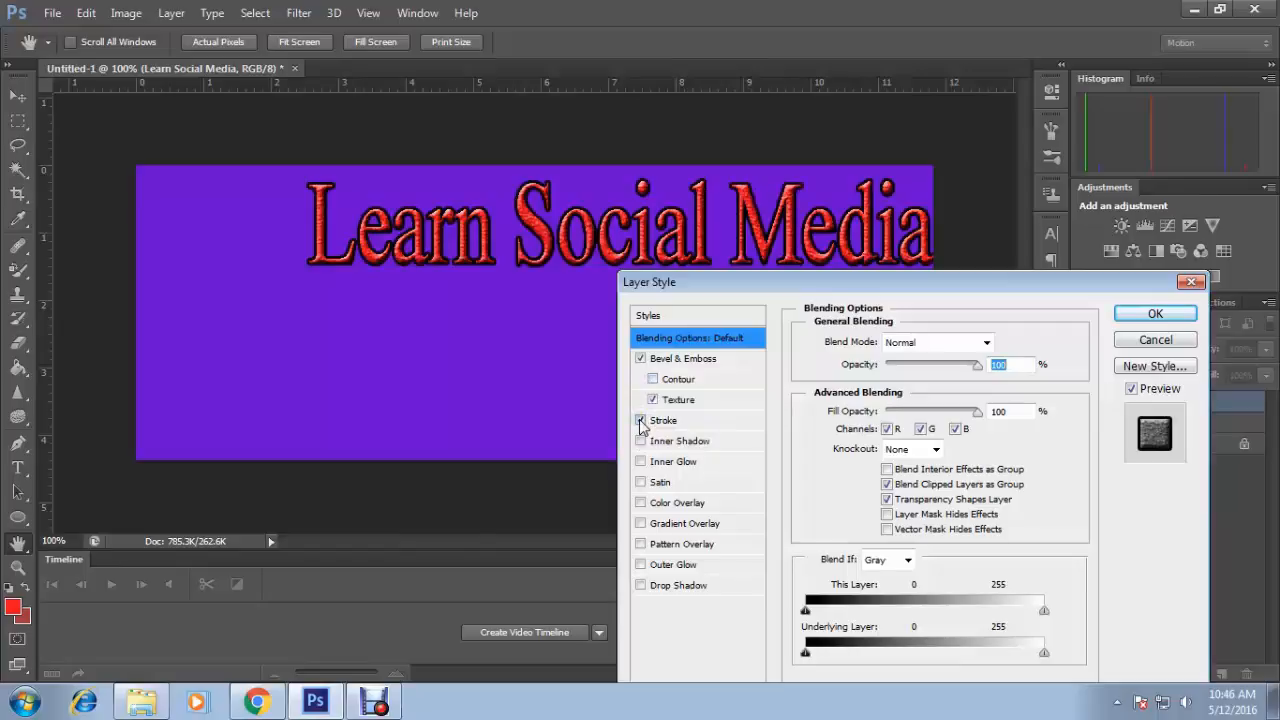
drag(976, 415, 872, 418)
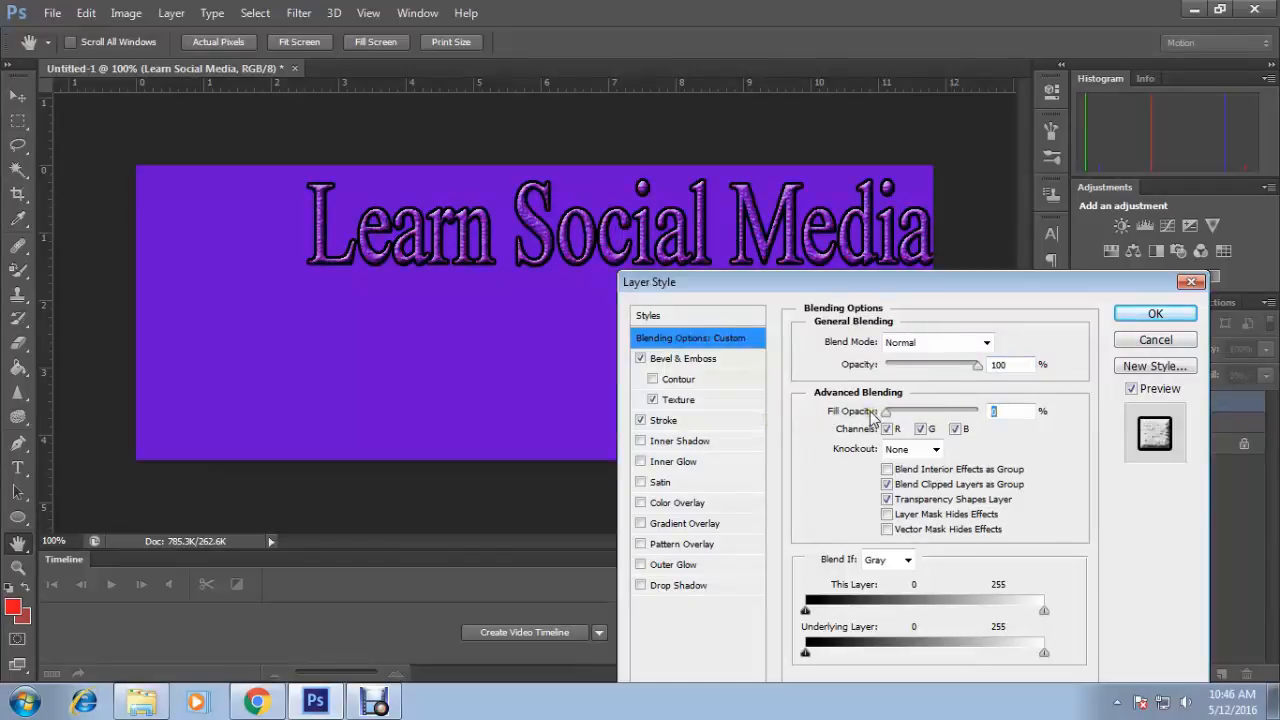
click(1154, 315)
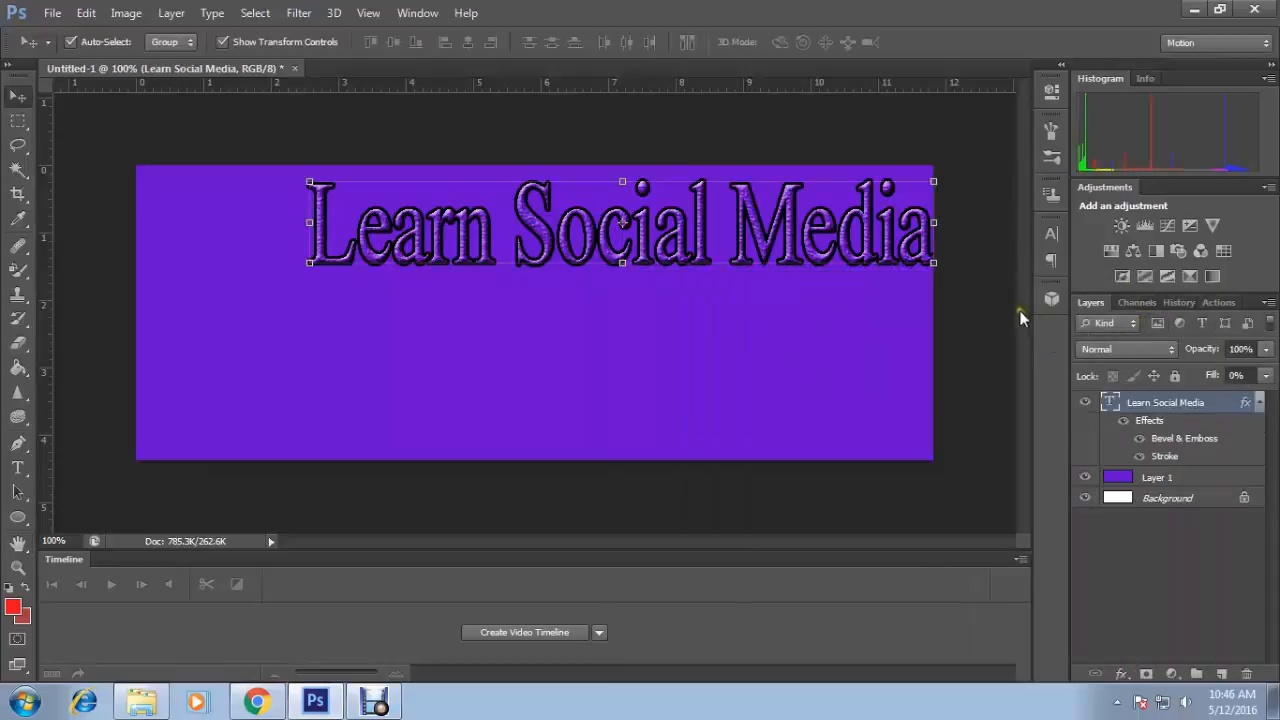
Add a new layer above the text and open the orange flower image tumblr_static_bjltmcx19544g0okokssscwwk from the Desktop.
click(979, 276)
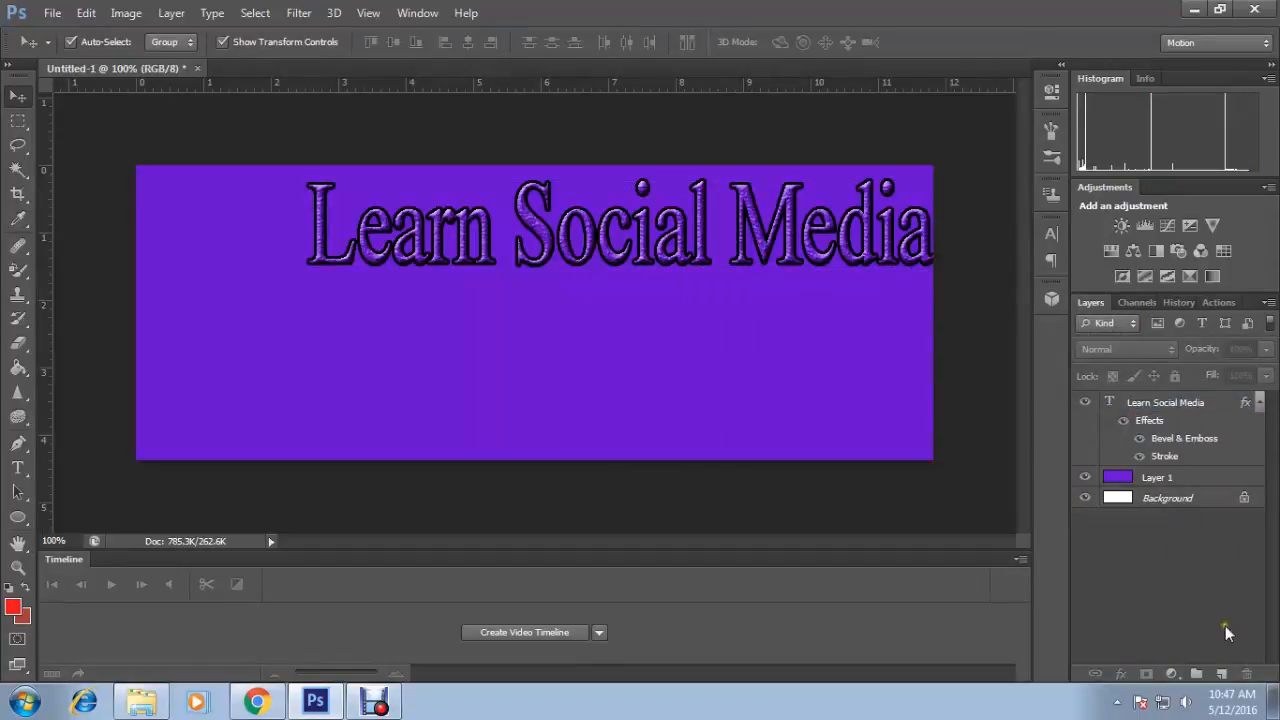
click(1222, 675)
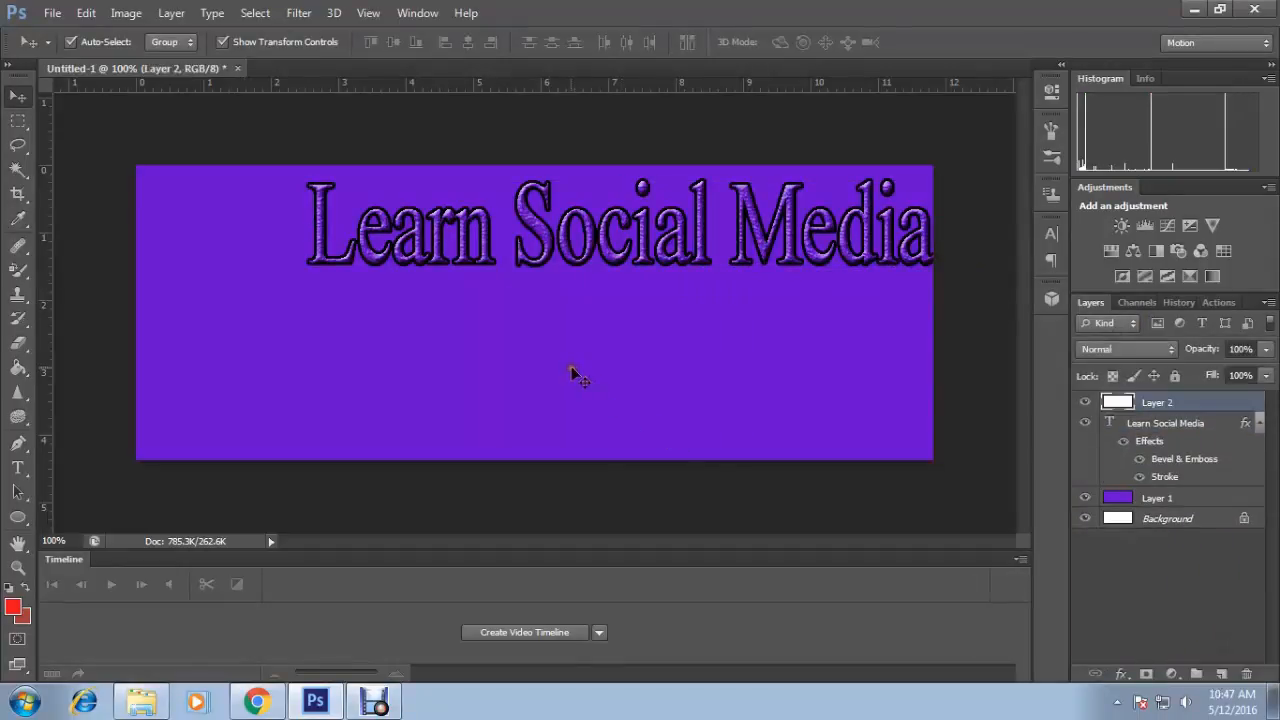
click(52, 12)
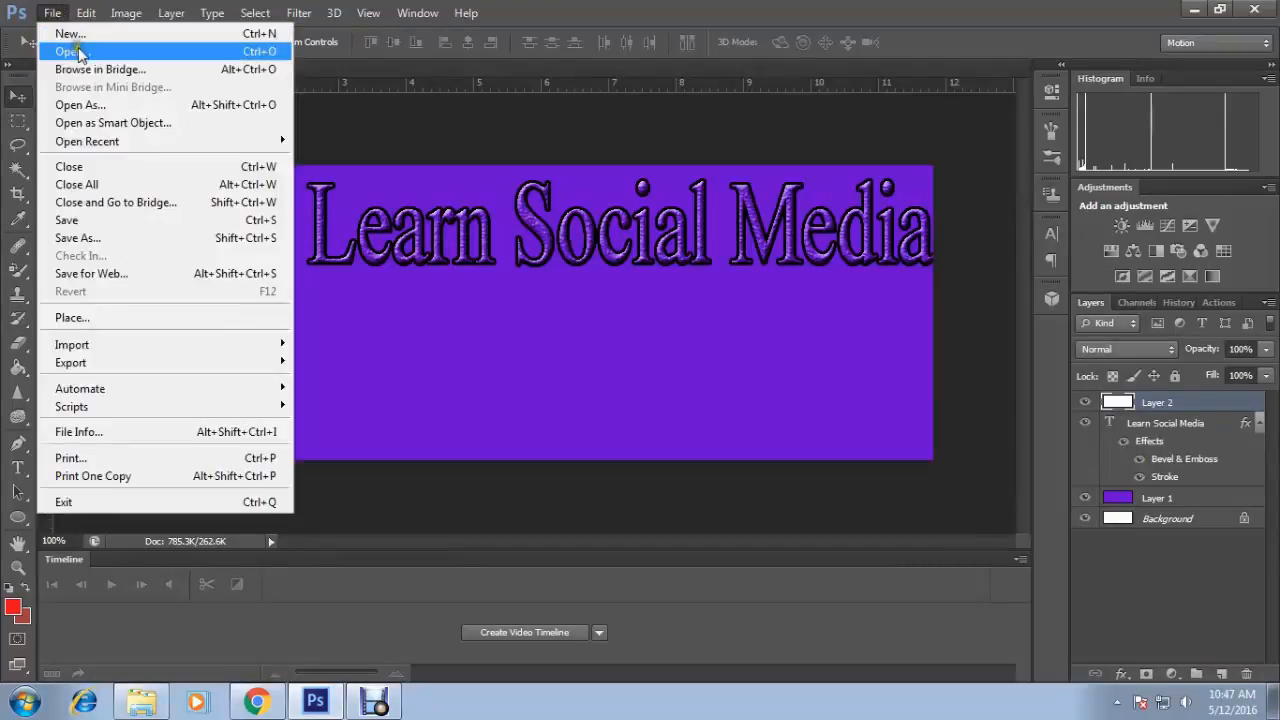
click(75, 52)
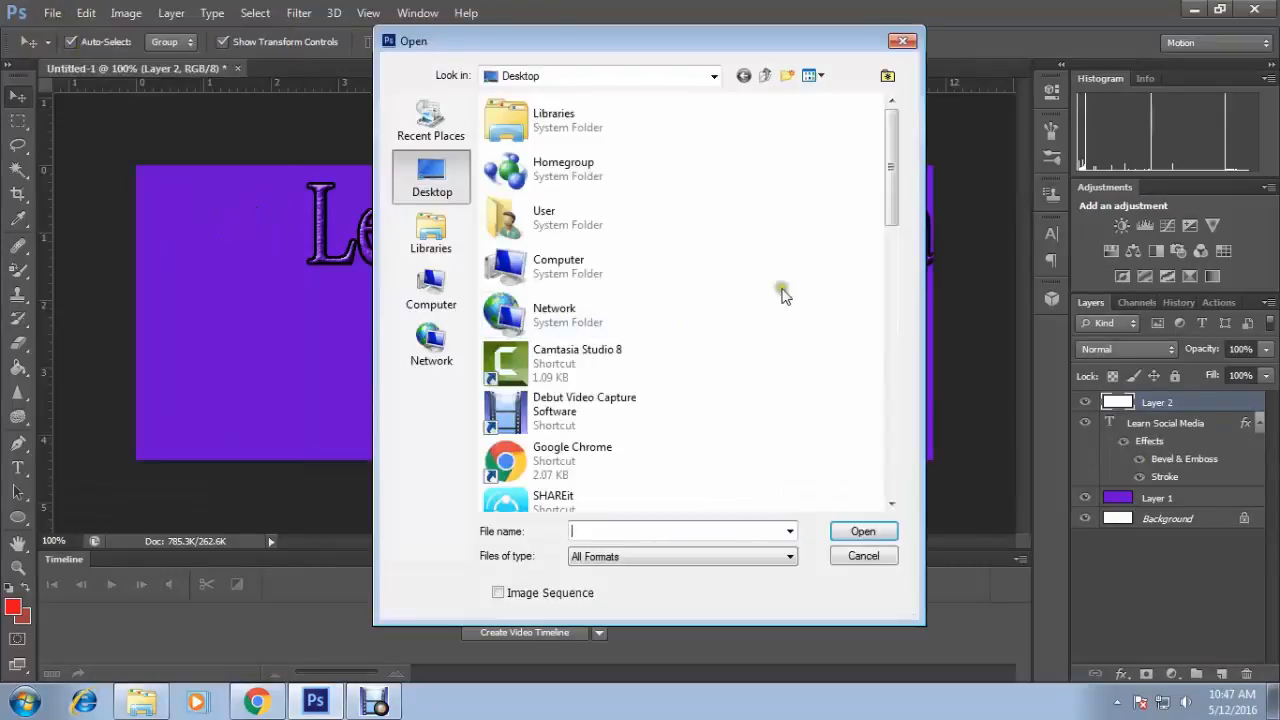
scroll(784, 292, down, 10)
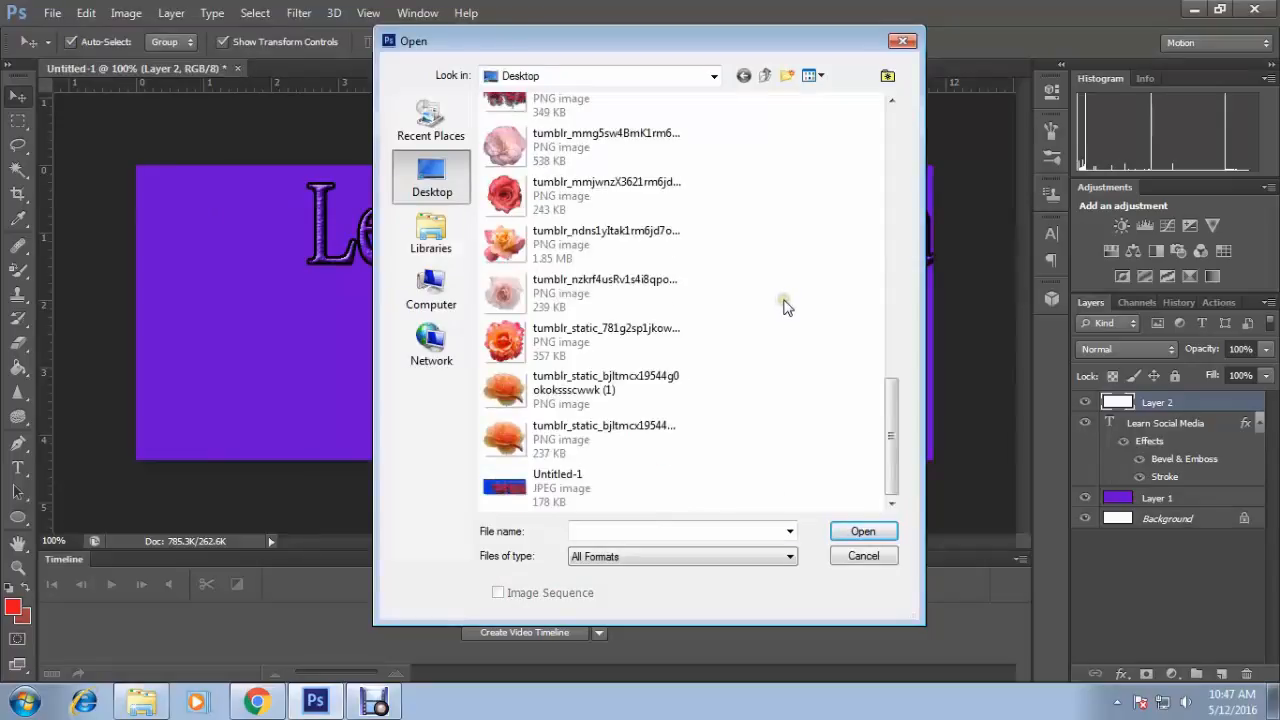
click(630, 437)
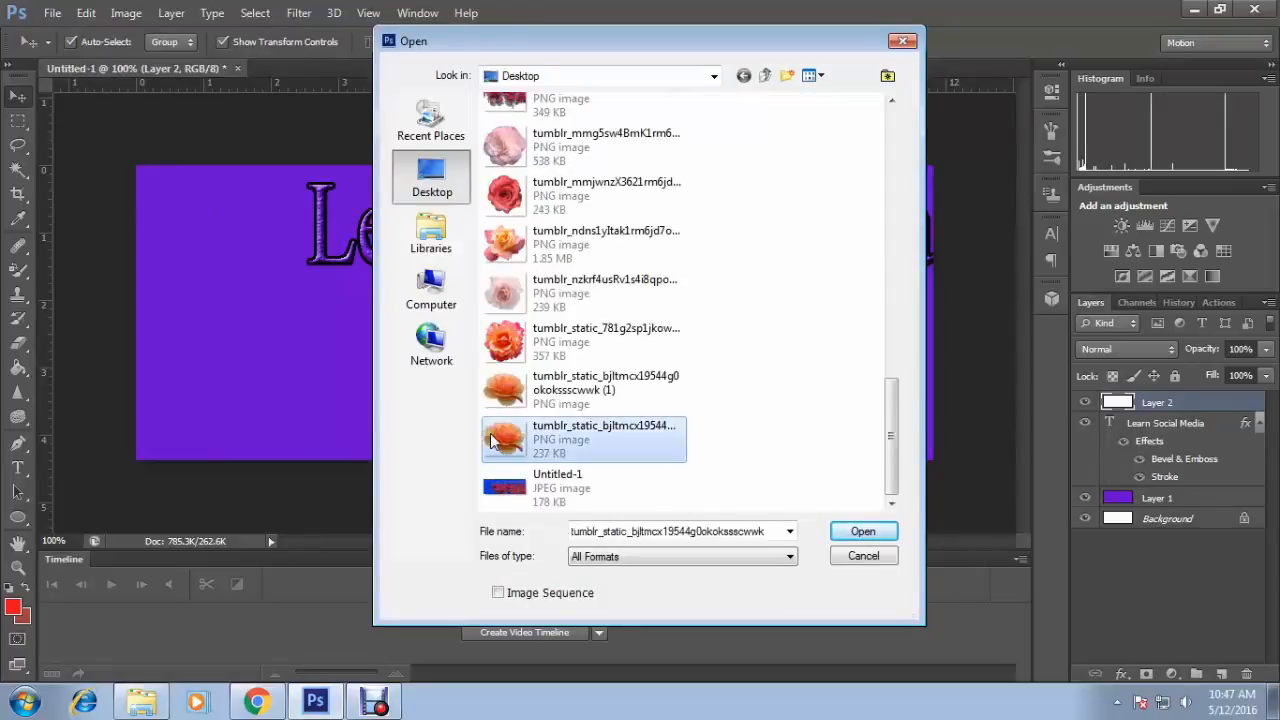
click(857, 531)
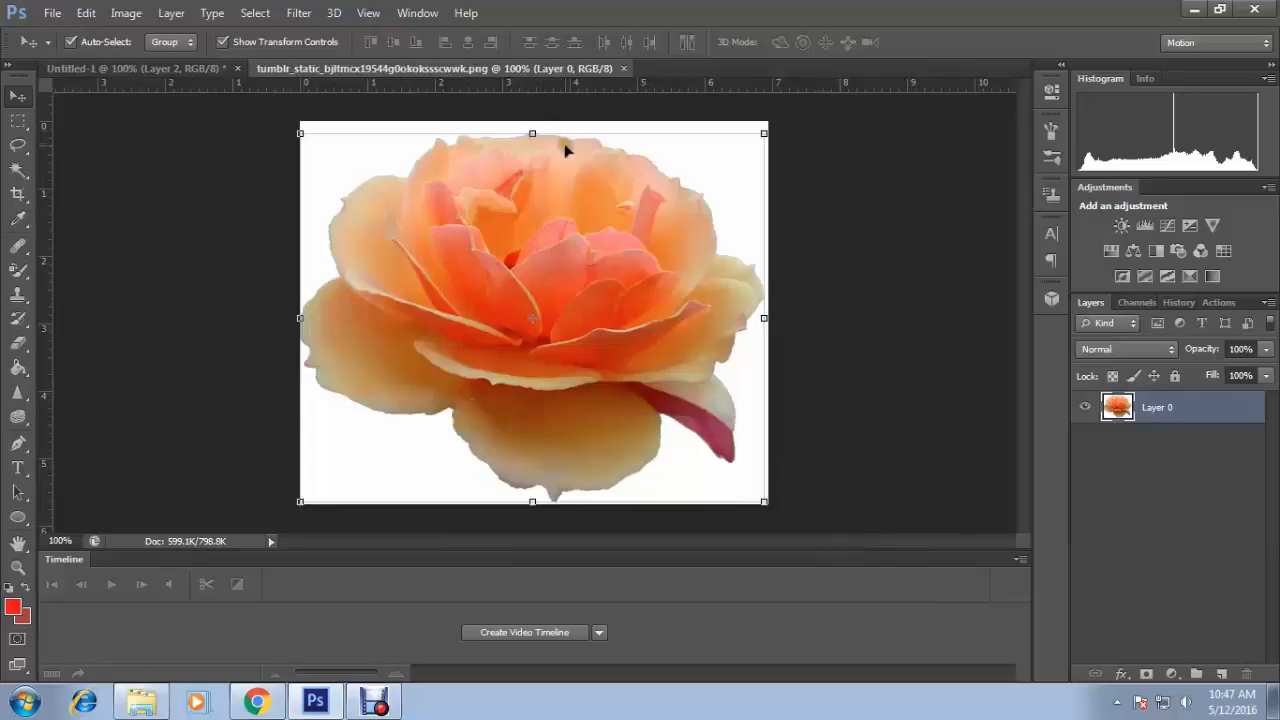
Float the flower image's window, copy the flower onto the banner, then dock that window again and return to the banner document.
drag(460, 67, 788, 327)
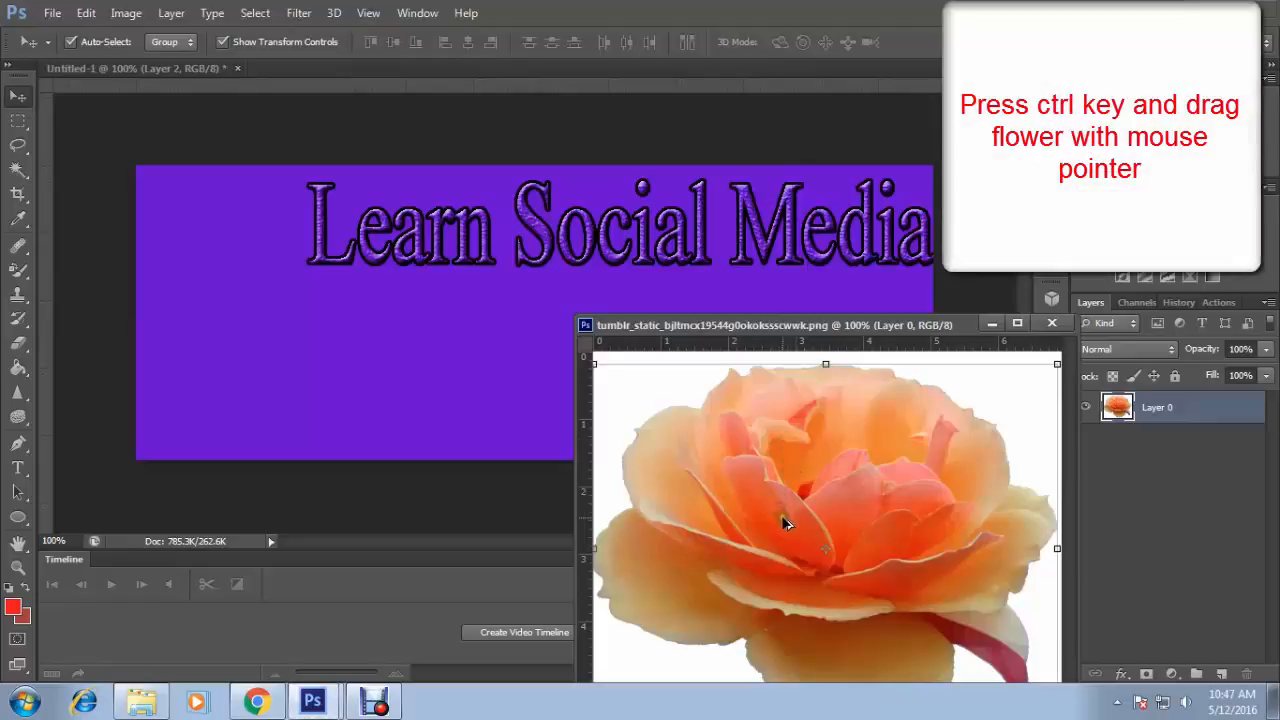
drag(786, 520, 429, 321)
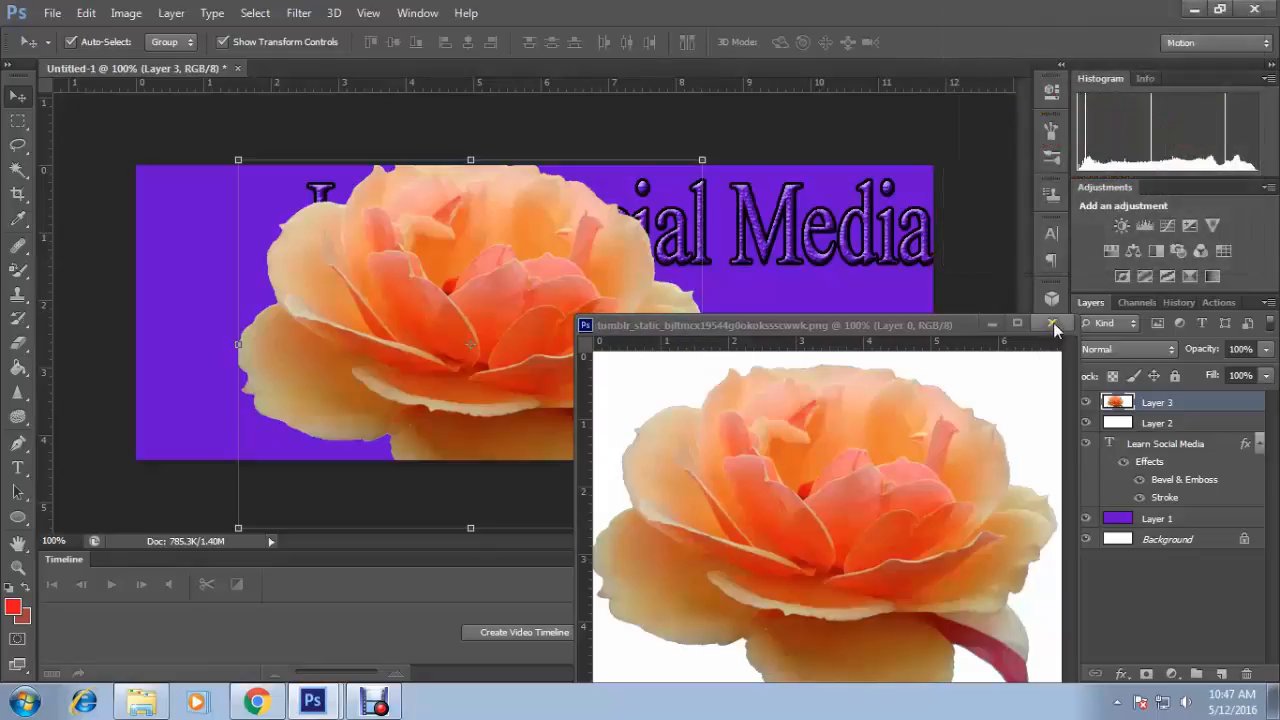
drag(835, 328, 520, 69)
click(193, 67)
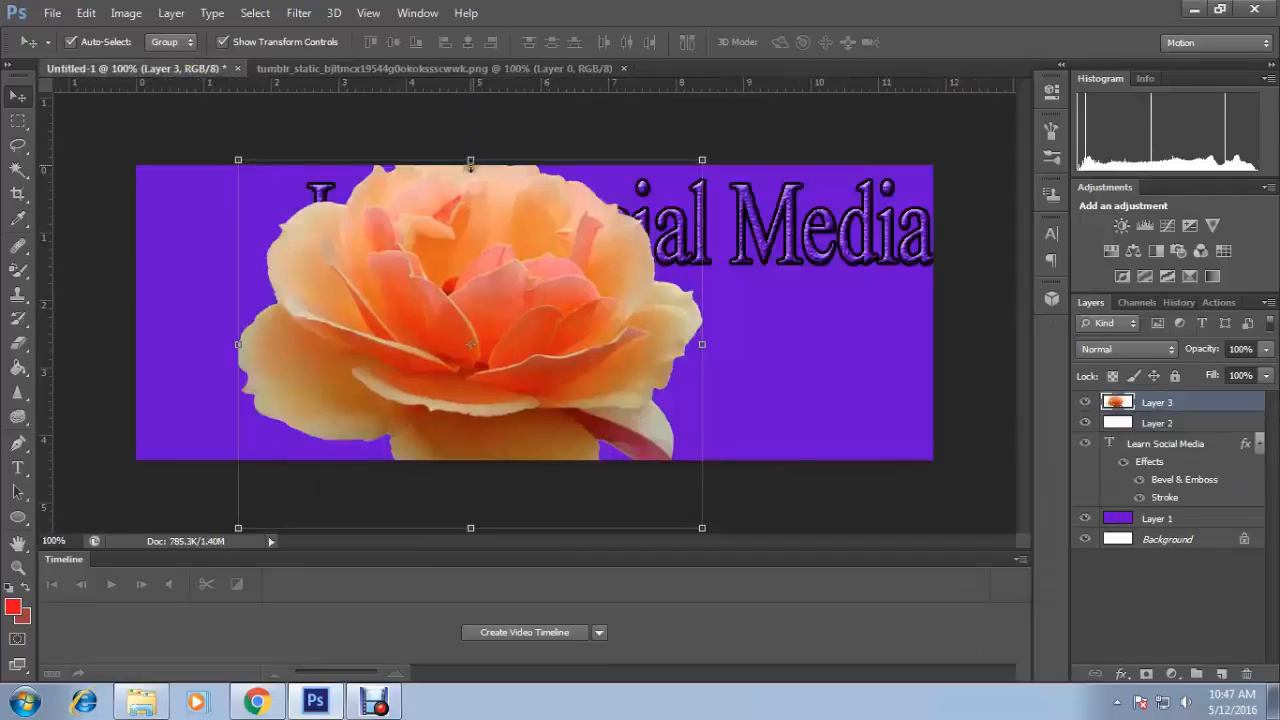
Scale the orange flower to about 51% width and 49% height below the text and apply the transform.
drag(470, 159, 520, 335)
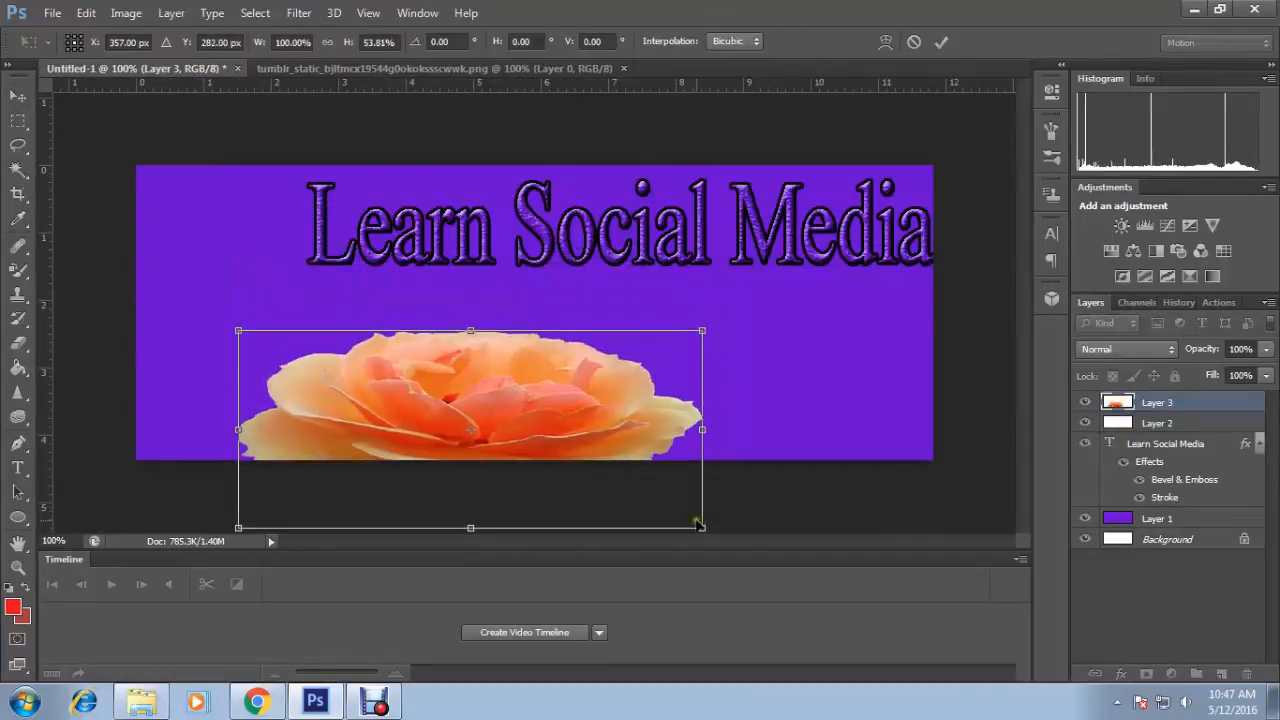
drag(703, 529, 534, 456)
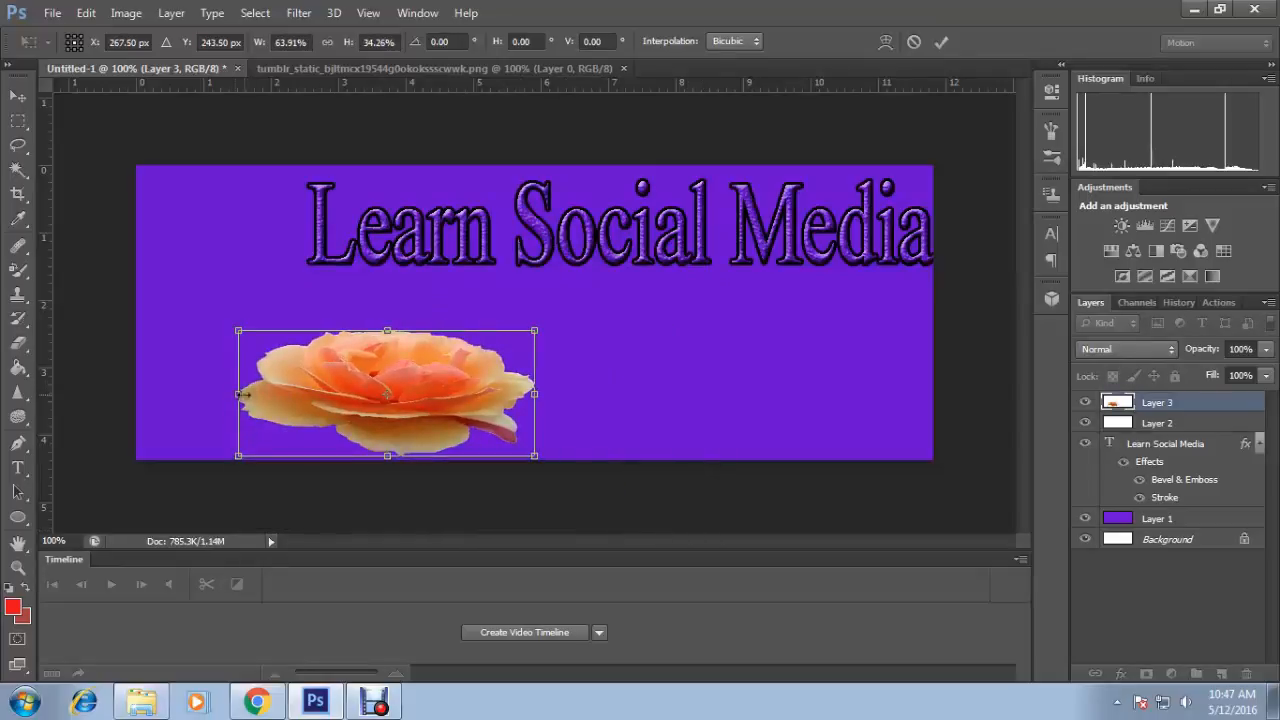
drag(240, 394, 348, 394)
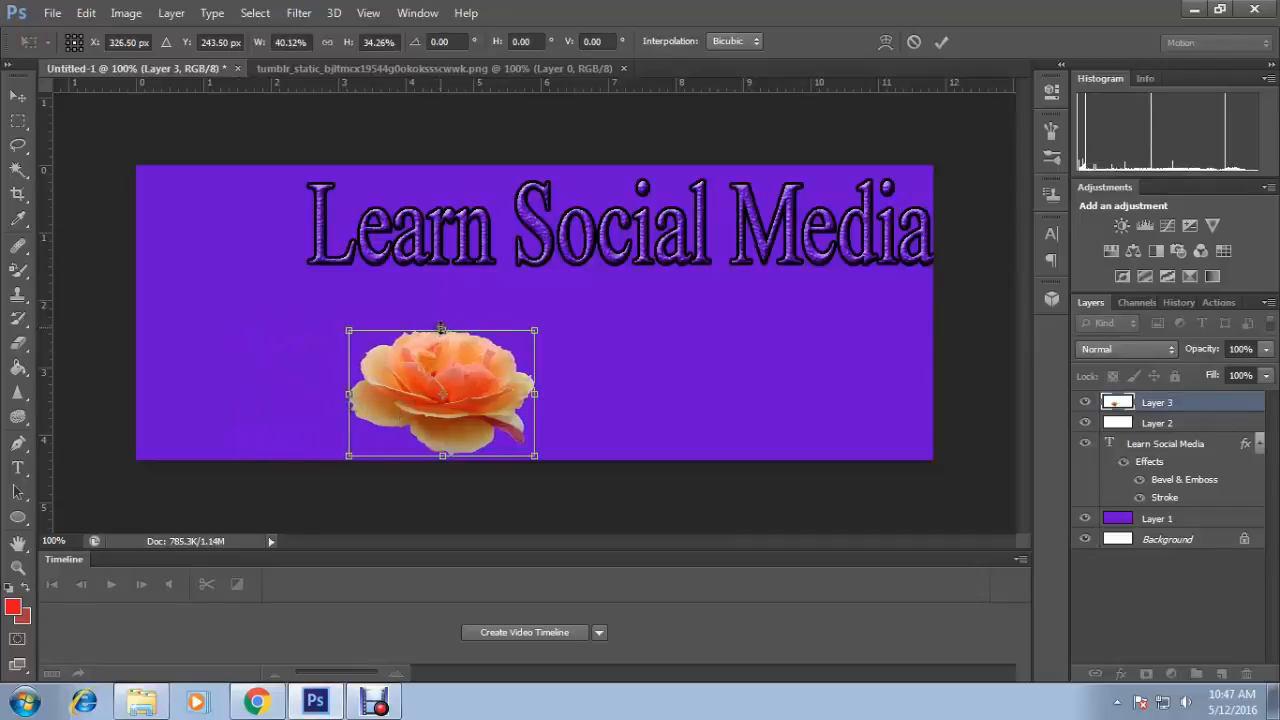
drag(444, 330, 443, 277)
drag(535, 368, 584, 371)
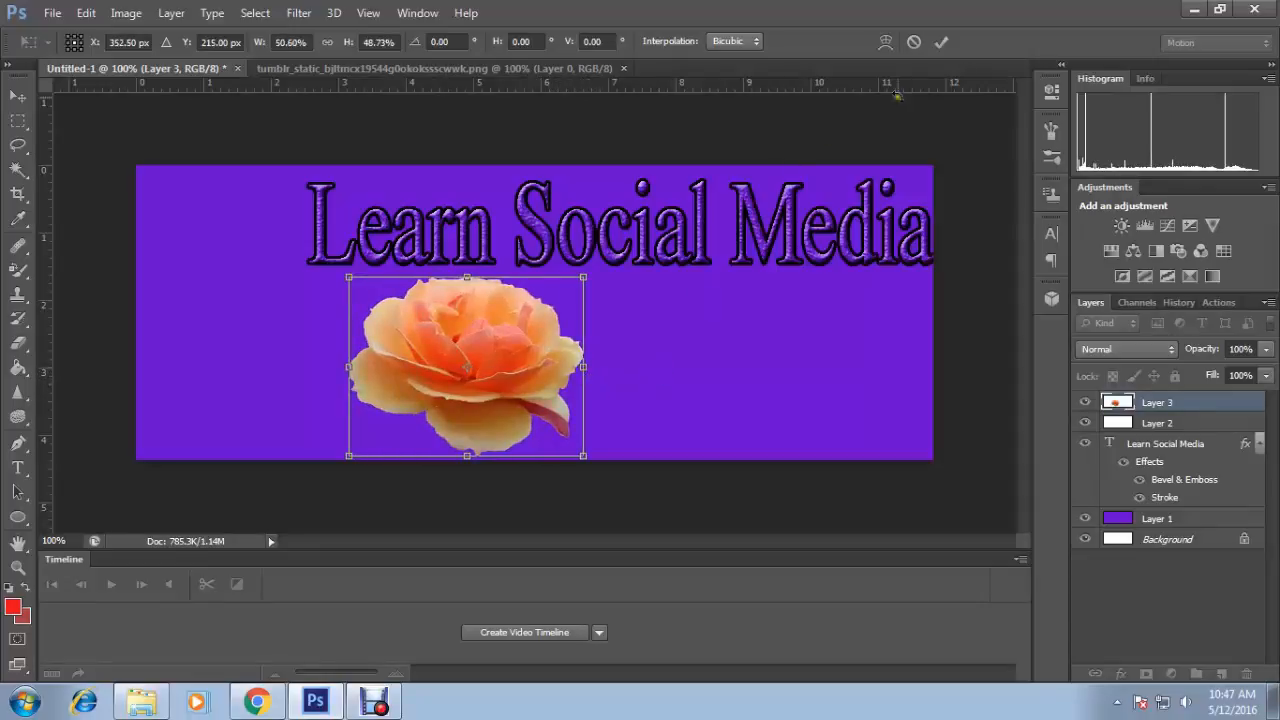
click(941, 42)
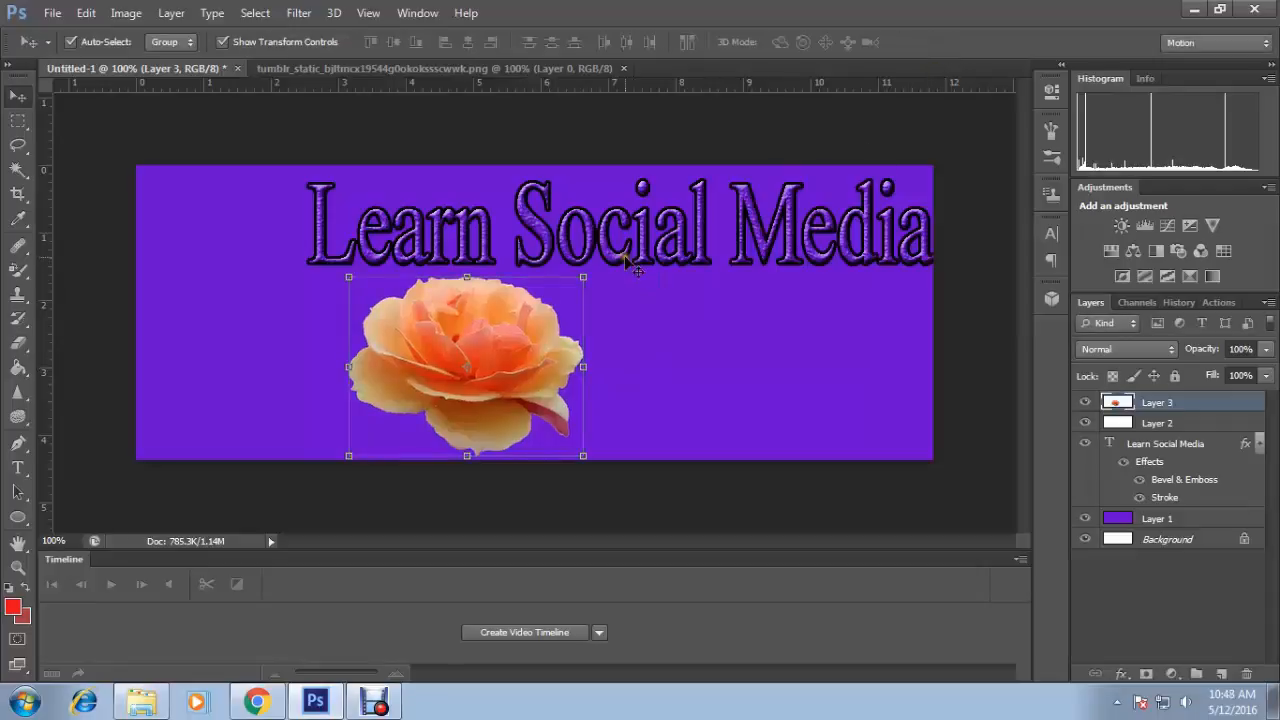
Select the purple background layer and open the rose image tumblr_ndns1yltak1rm6jd7o1_1280 from the Desktop.
click(658, 322)
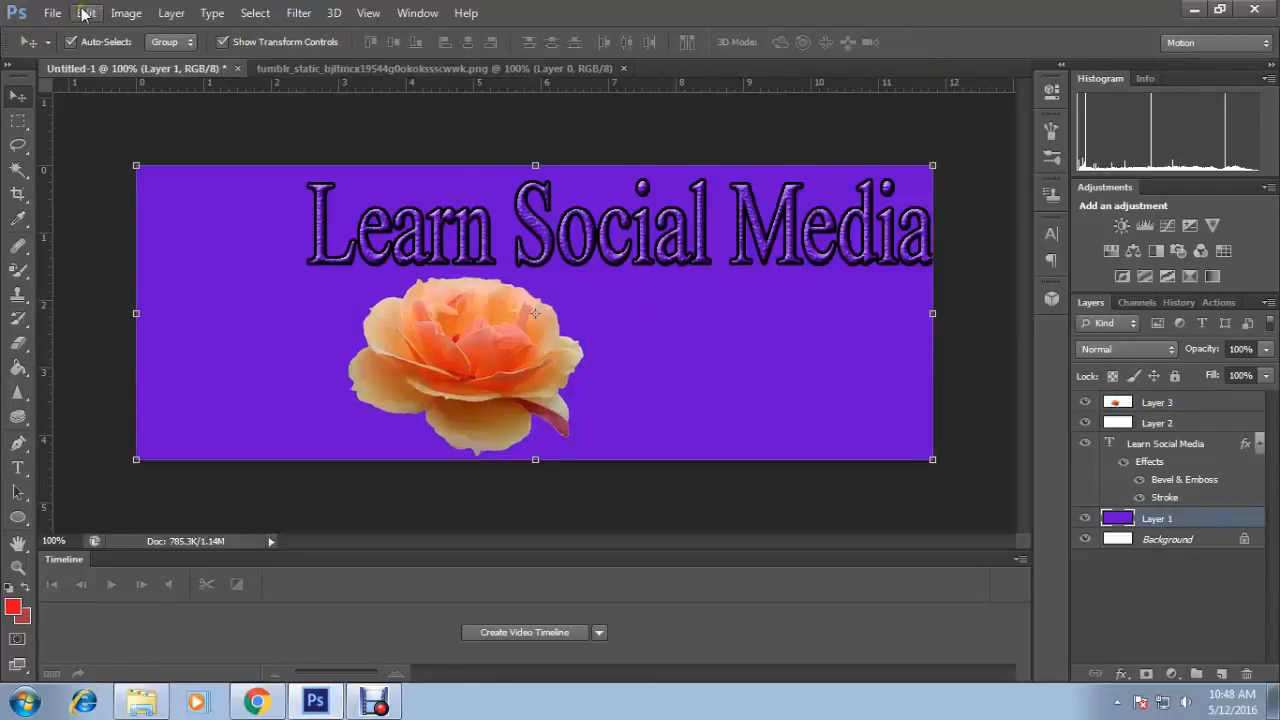
click(50, 12)
click(84, 53)
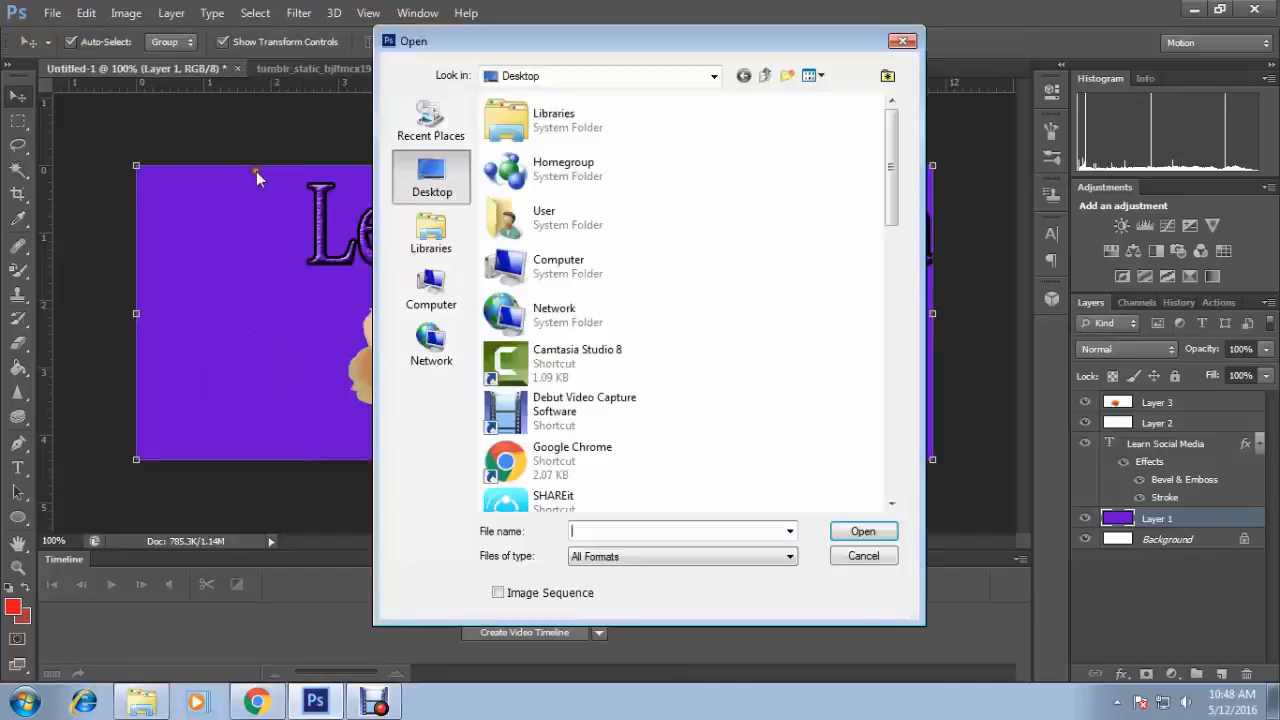
scroll(787, 424, down, 5)
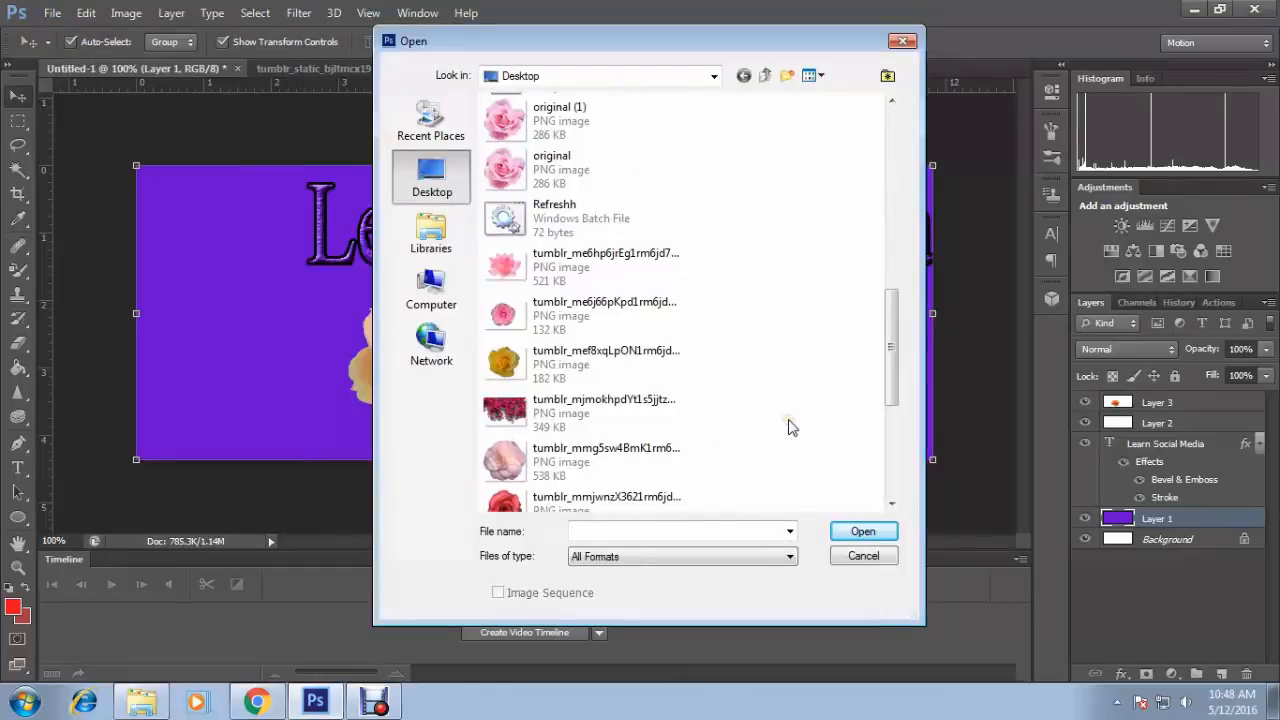
scroll(788, 423, down, 1)
click(505, 440)
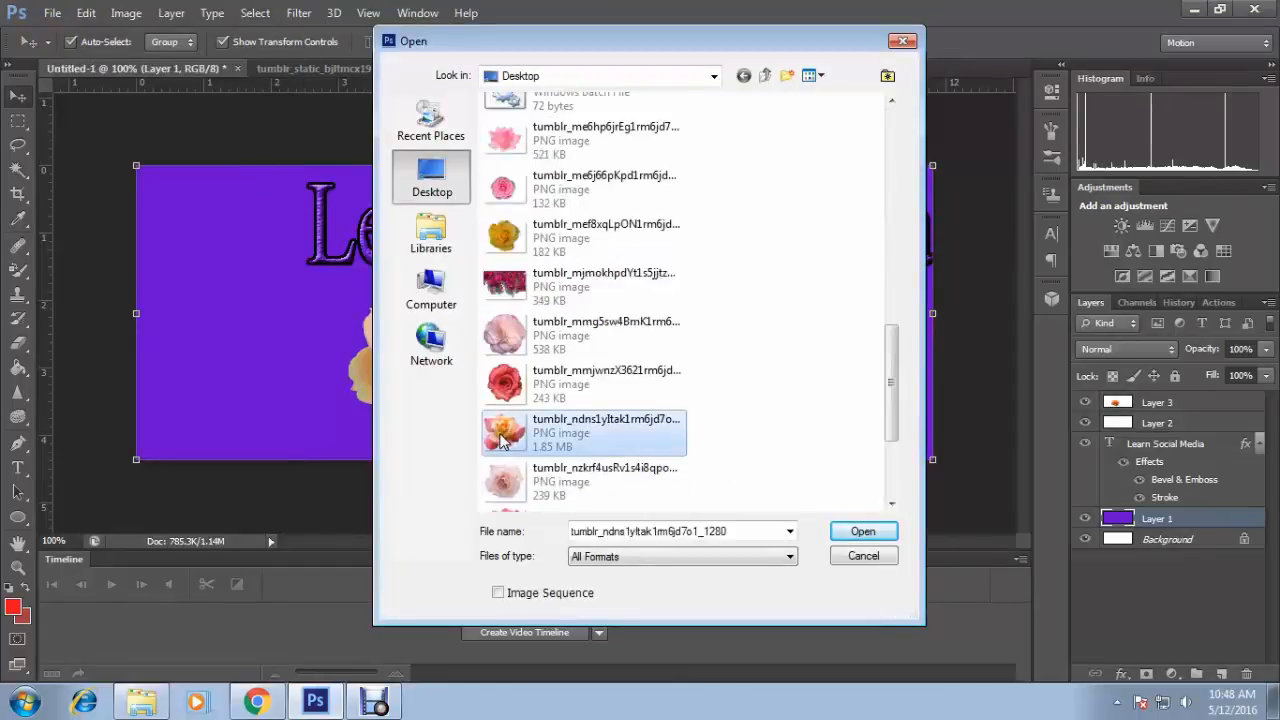
click(860, 531)
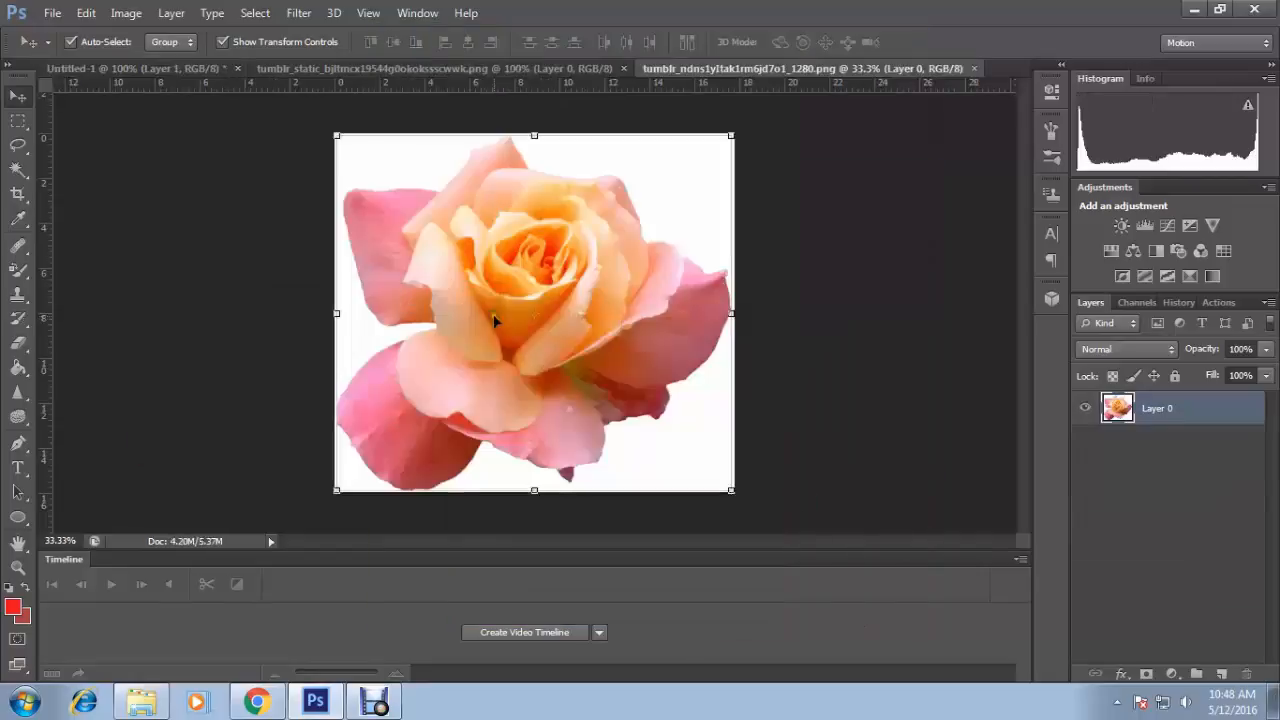
Float the rose image's window beside the banner and copy the rose onto the banner document.
drag(739, 65, 787, 198)
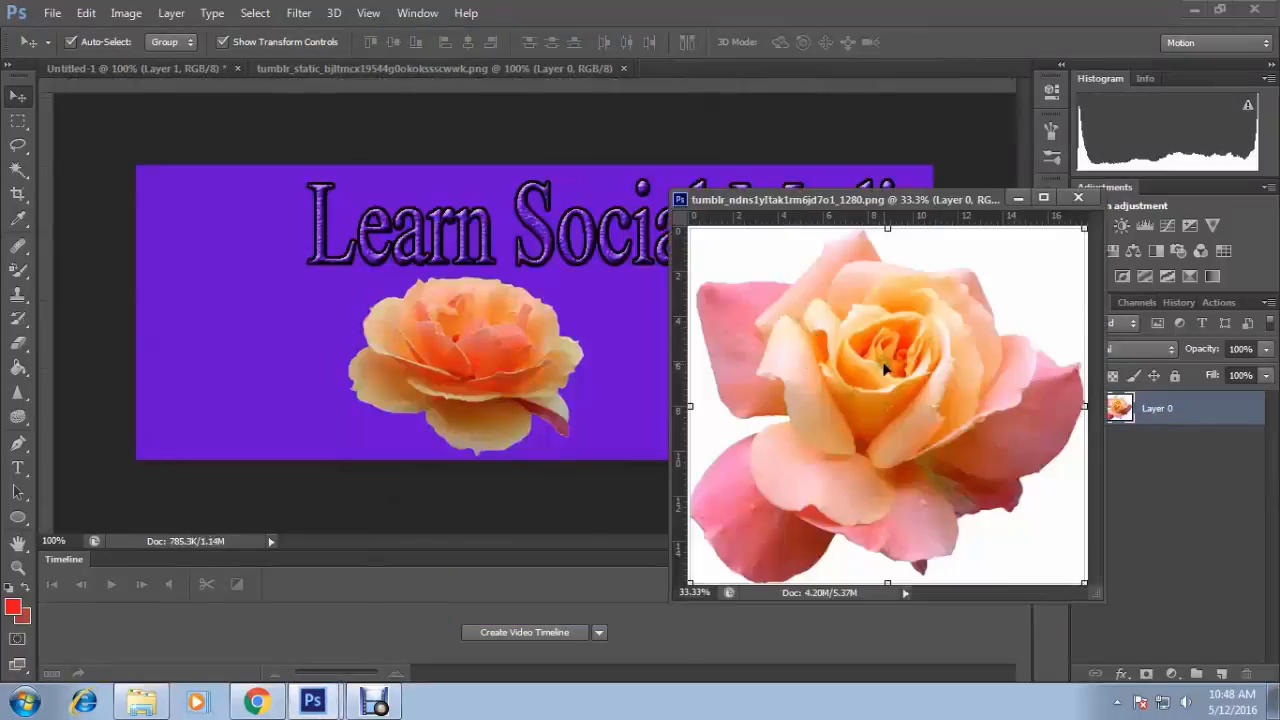
drag(798, 199, 984, 258)
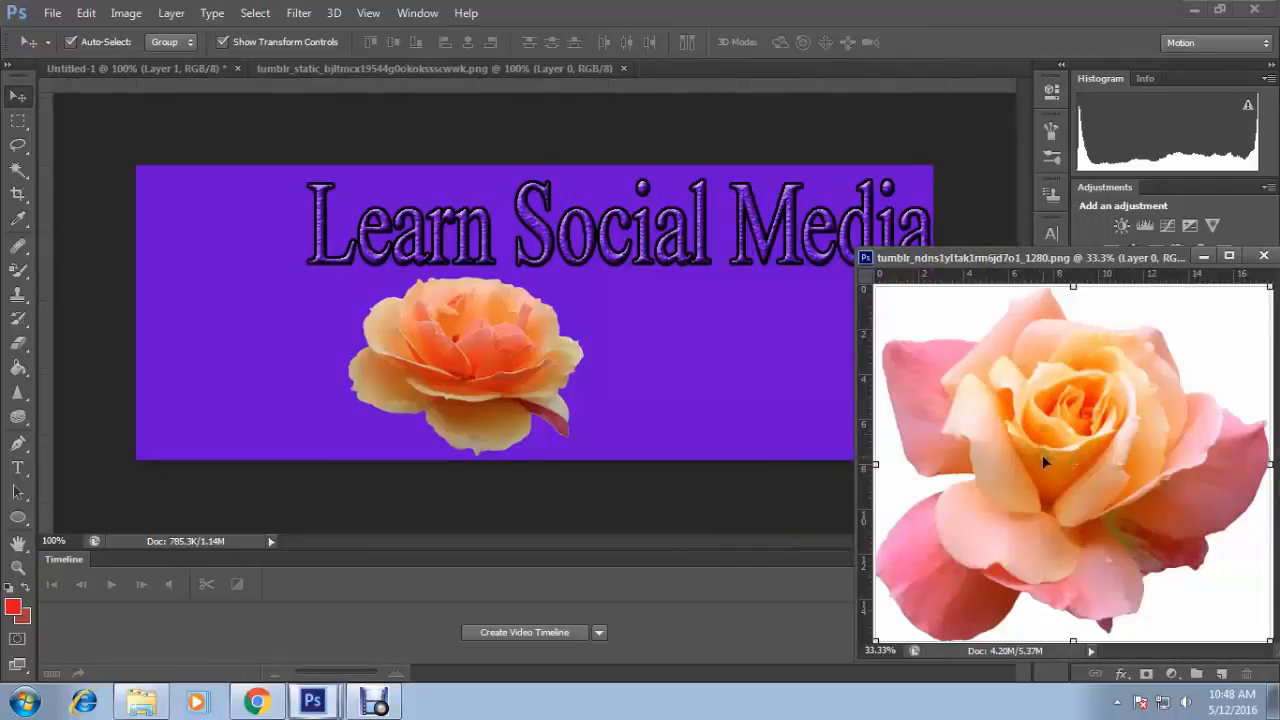
drag(1028, 522, 741, 392)
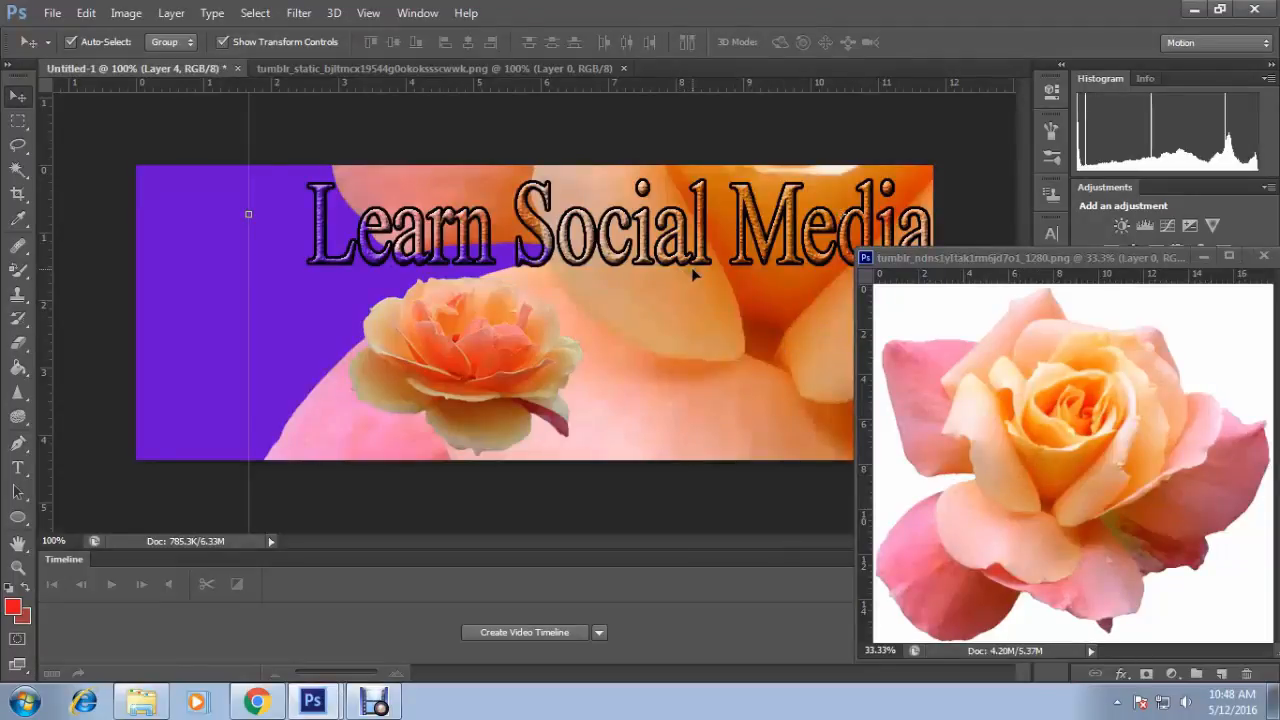
Shrink the oversized rose to about 24% width and 27% height and move it to the banner's right end.
key(ctrl+minus)
key(ctrl+minus)
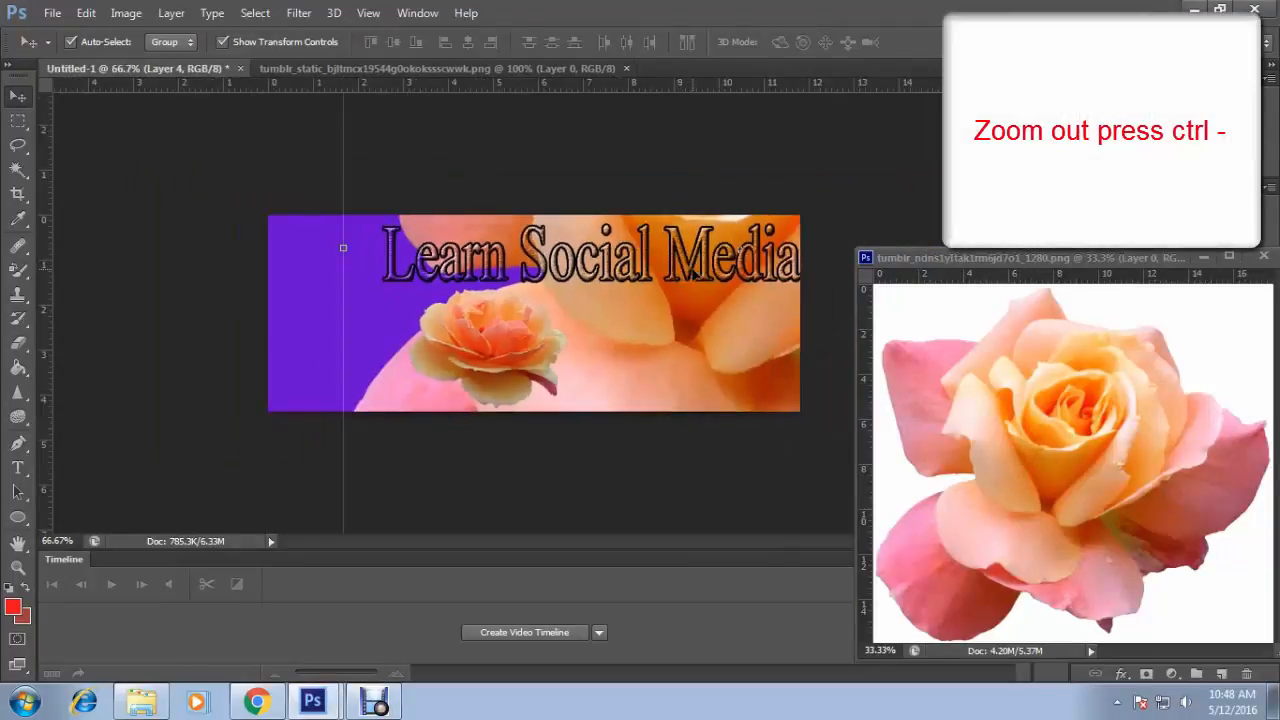
key(ctrl+minus)
key(ctrl+minus)
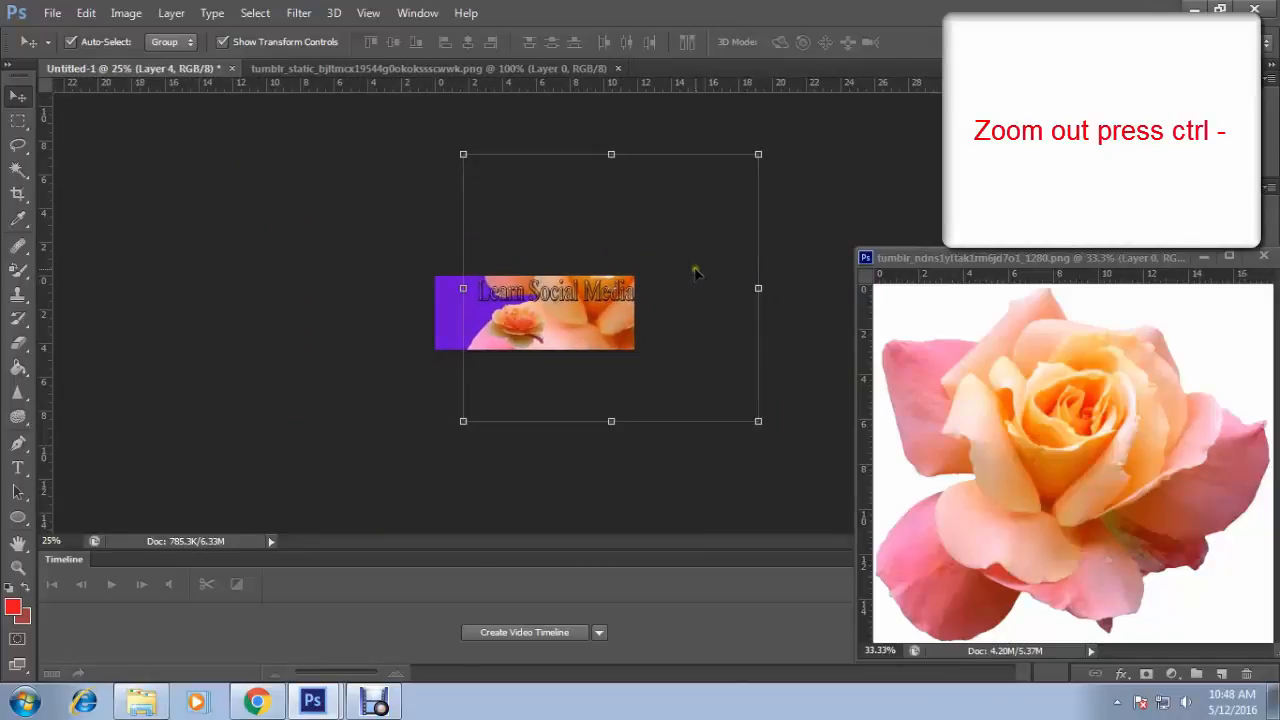
drag(463, 154, 646, 311)
drag(712, 360, 612, 336)
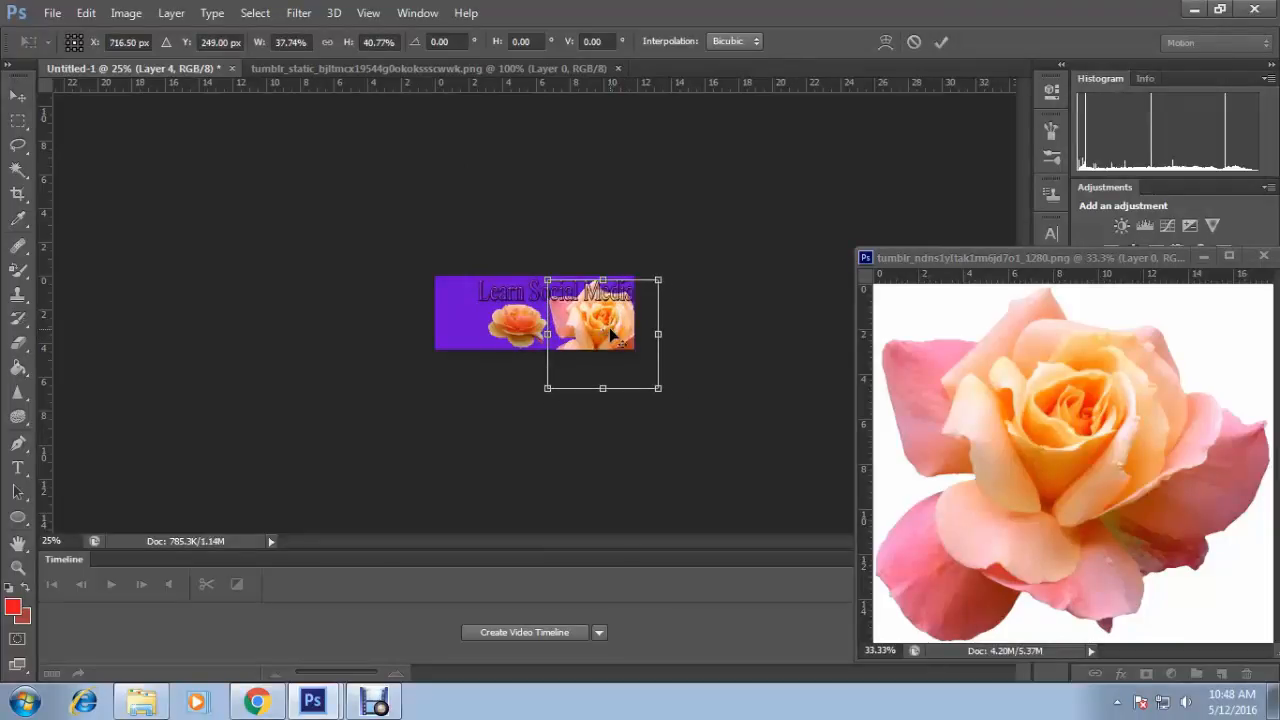
key(ctrl+plus)
key(ctrl+plus)
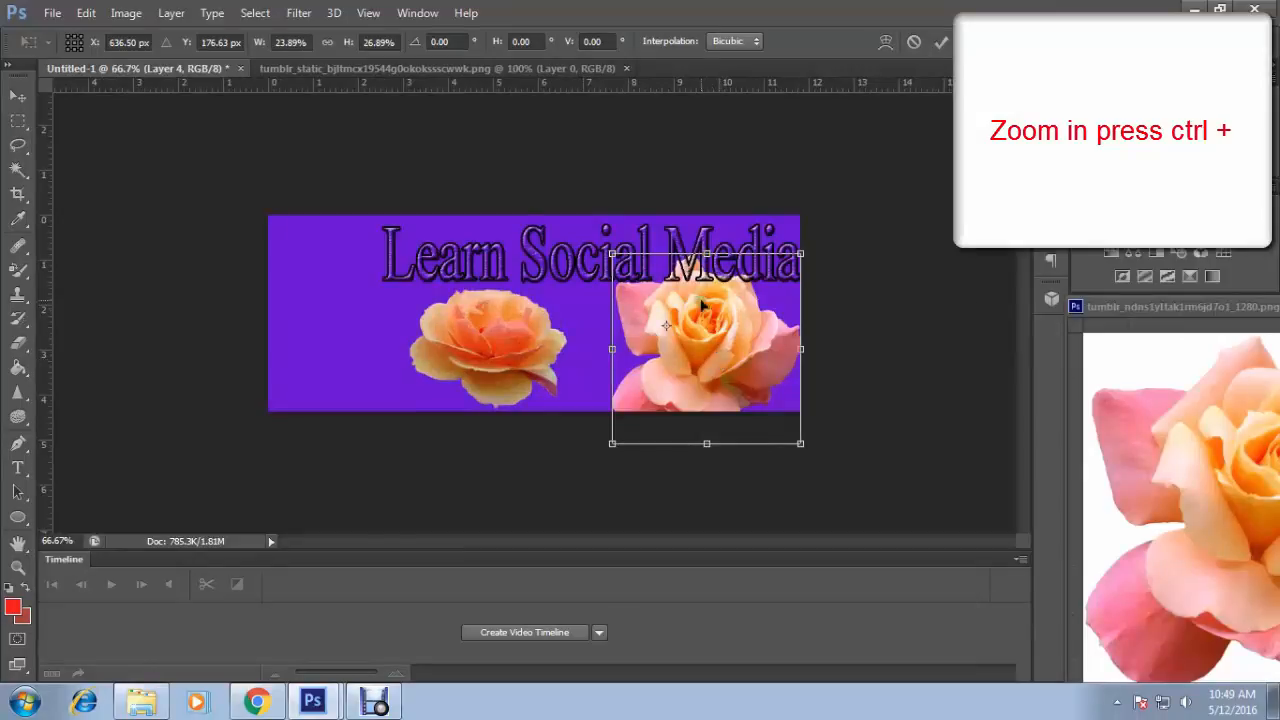
Resize the rose to about 22% width and 17% height beneath the word "Media", apply the transform and deselect the layer.
drag(707, 253, 716, 315)
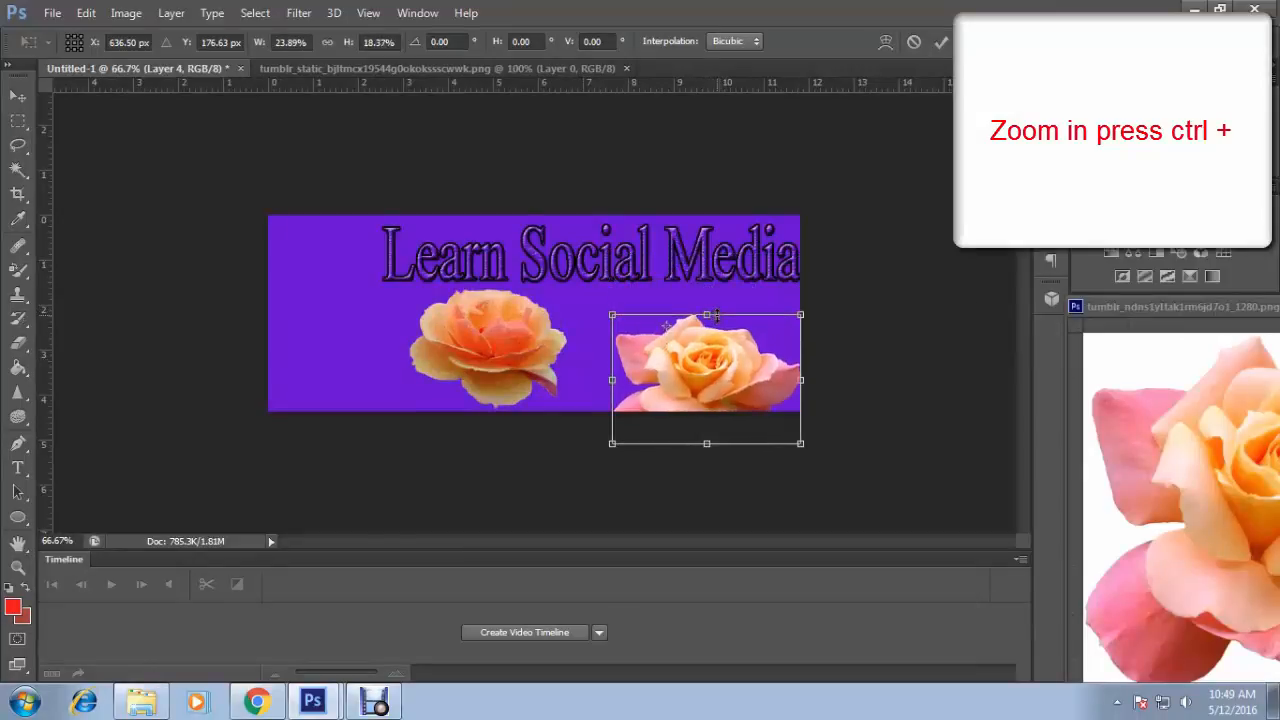
drag(799, 442, 744, 408)
drag(688, 360, 682, 343)
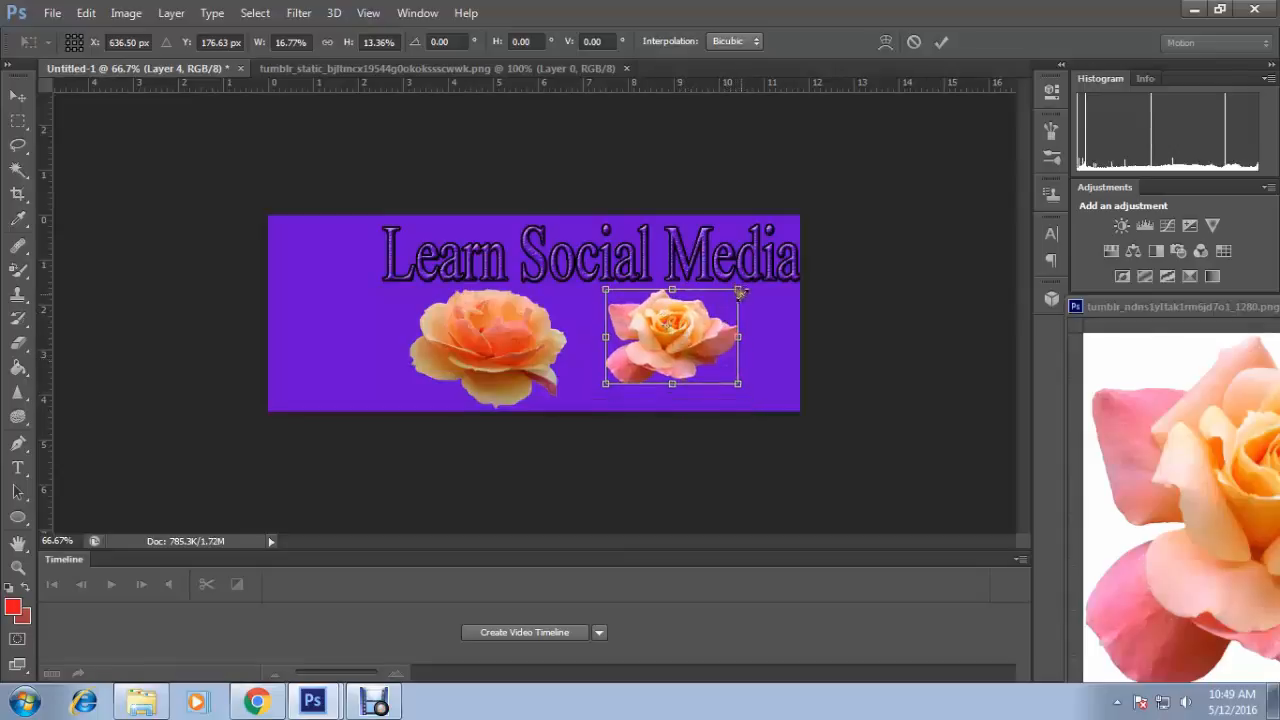
drag(691, 332, 755, 362)
drag(666, 316, 626, 289)
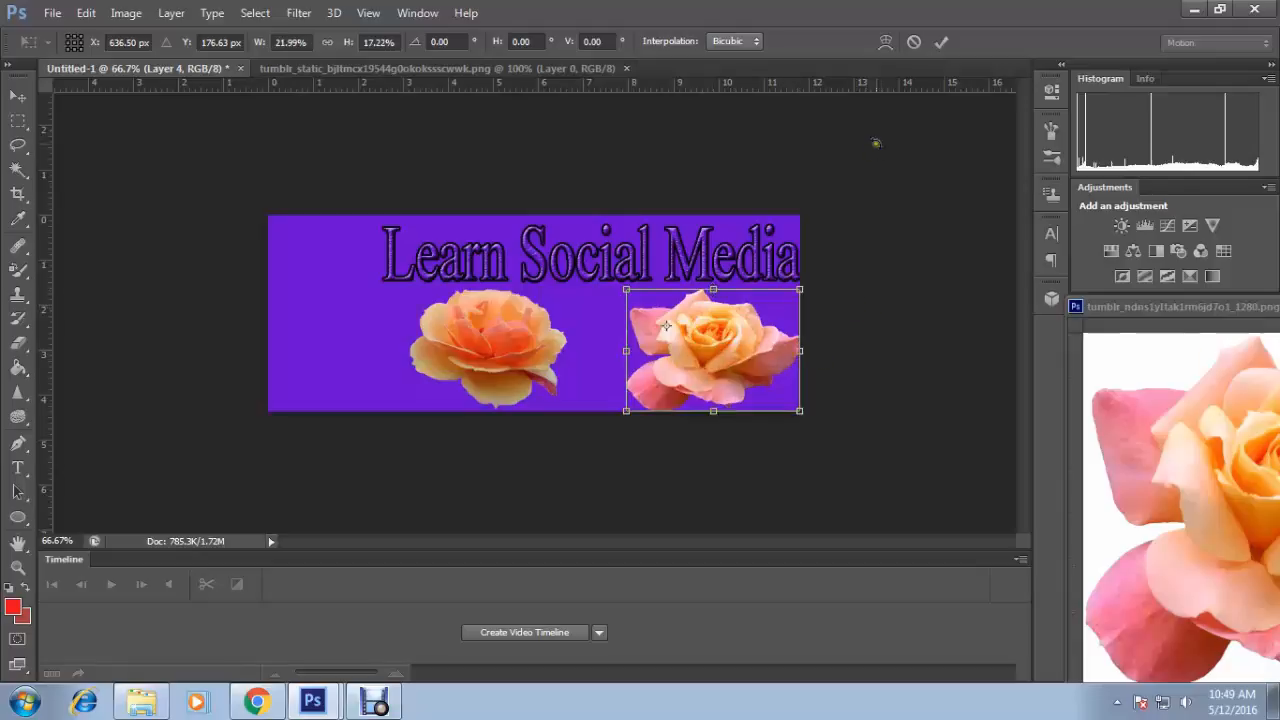
click(942, 44)
click(877, 305)
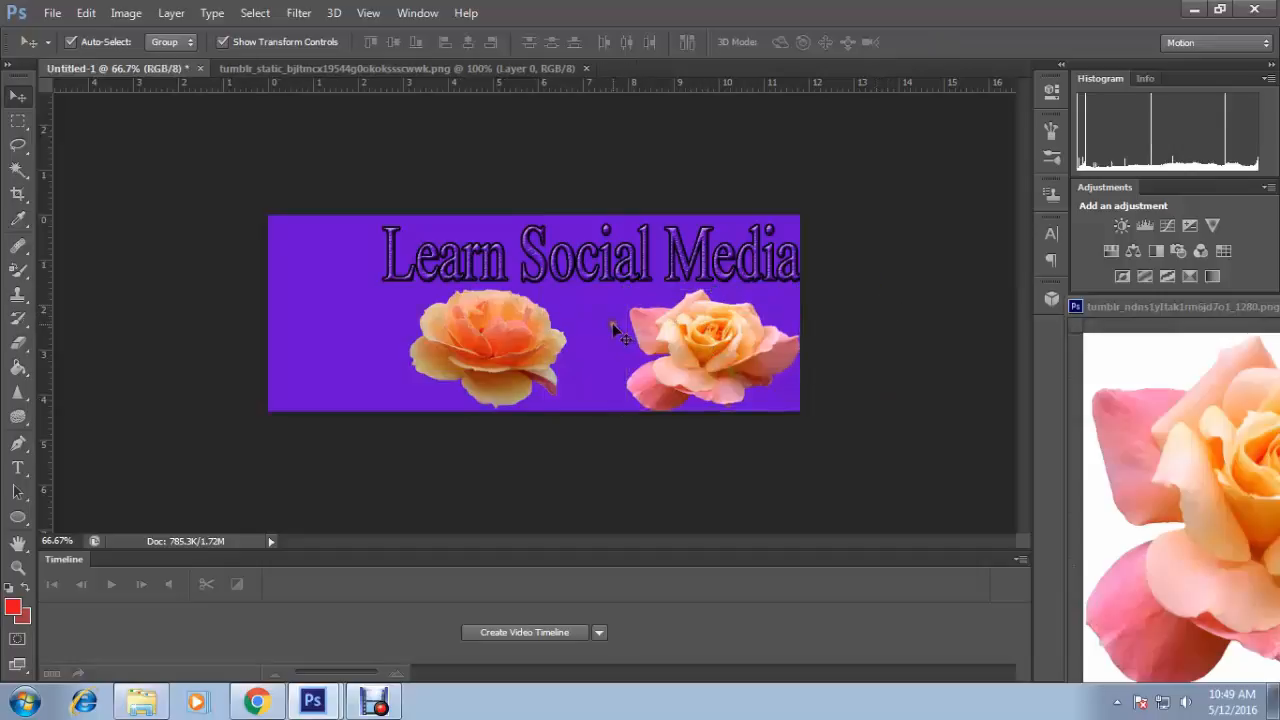
click(609, 327)
click(837, 306)
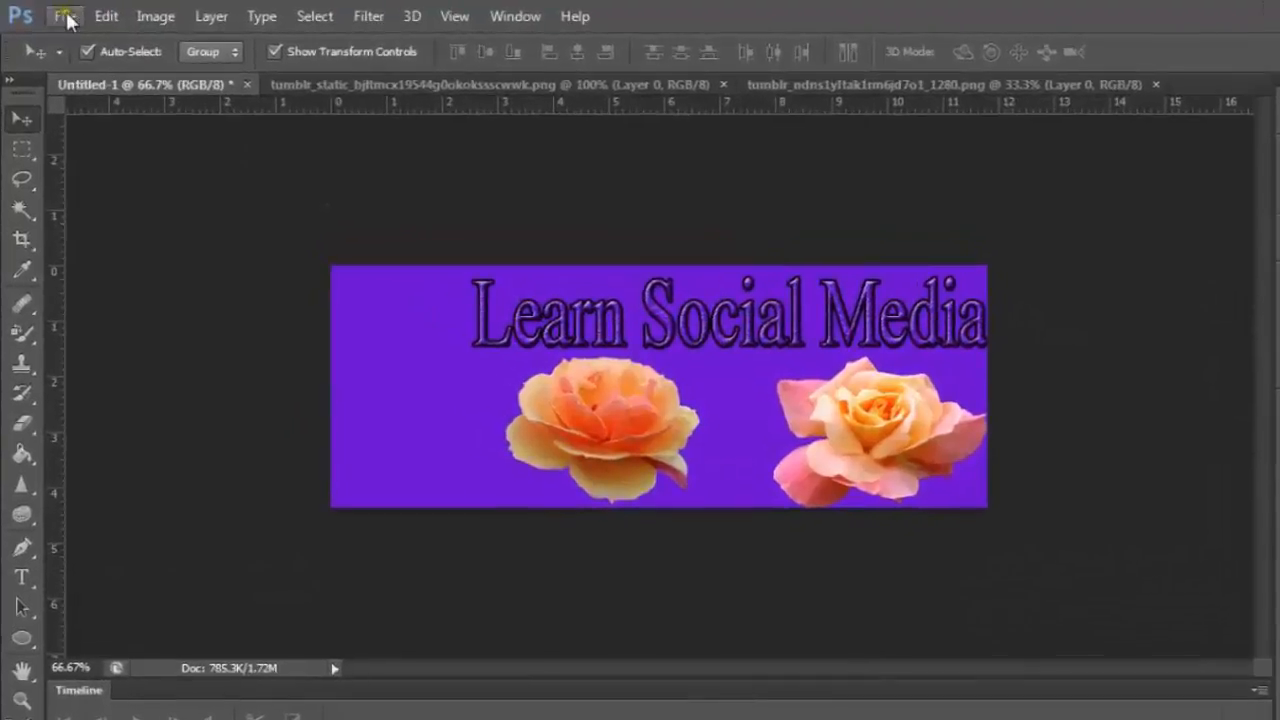
Save a copy of the banner to the Desktop as "banner" in JPEG format.
click(54, 13)
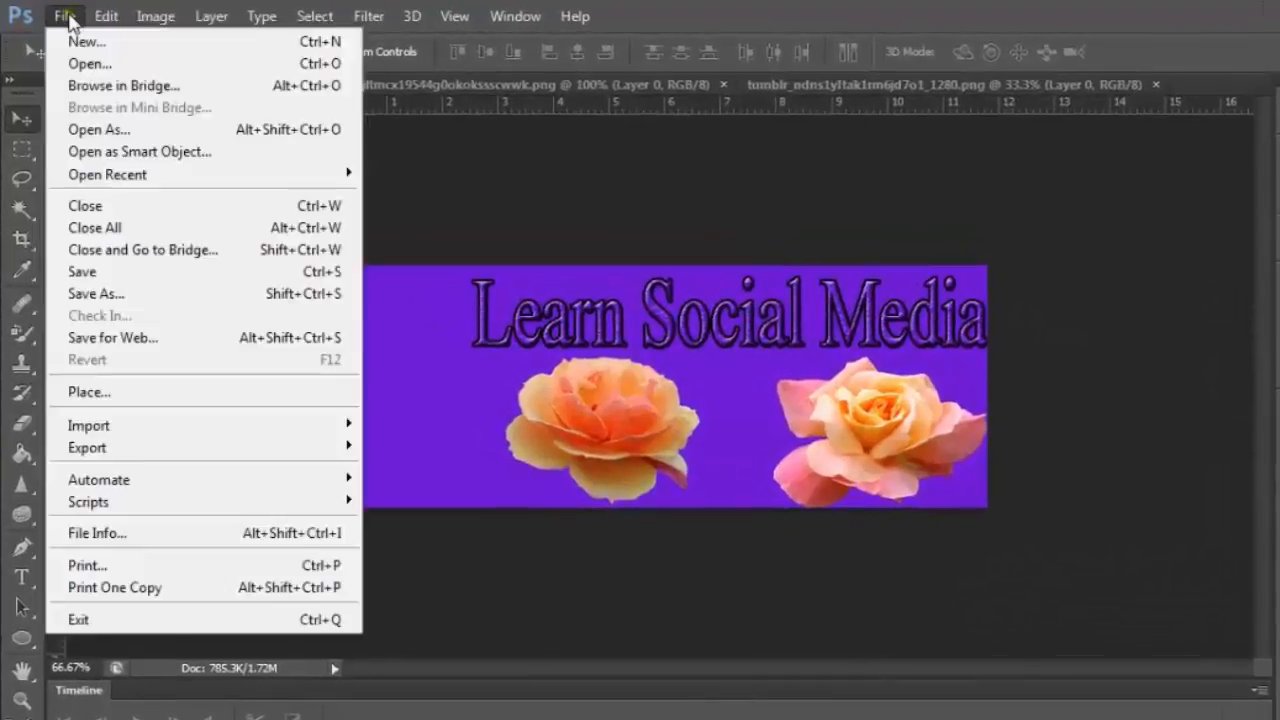
click(95, 293)
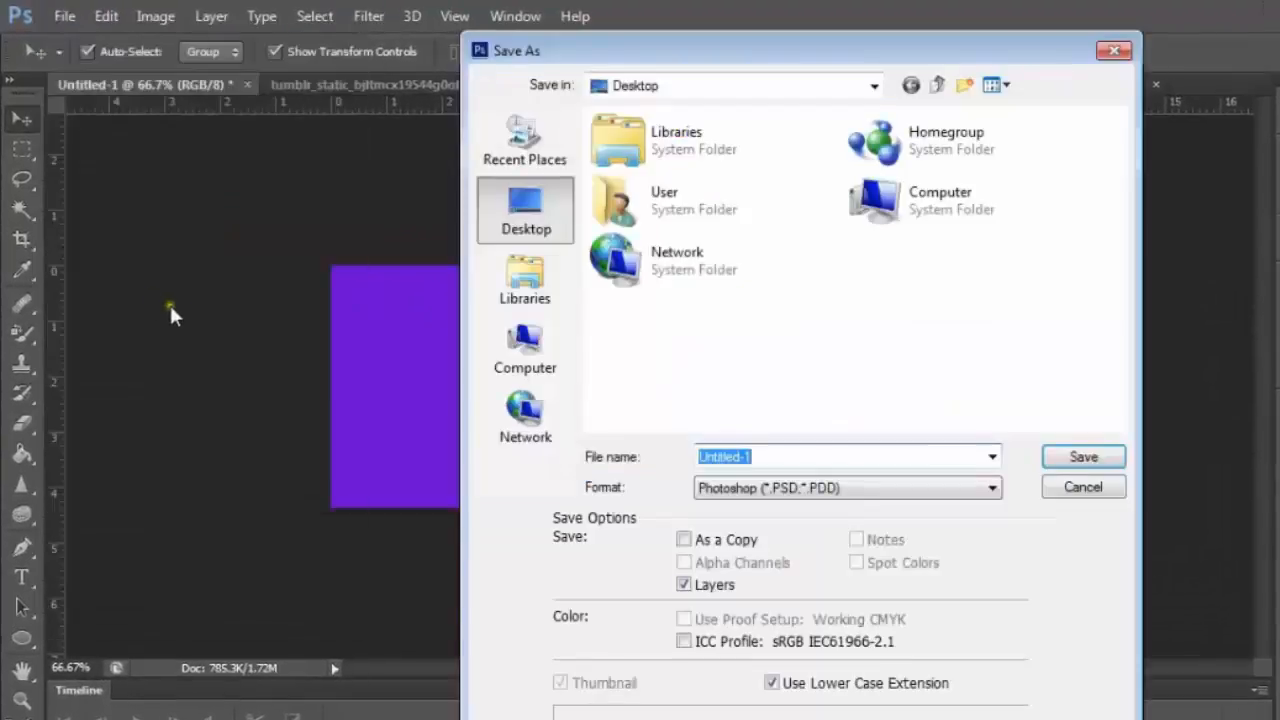
click(514, 222)
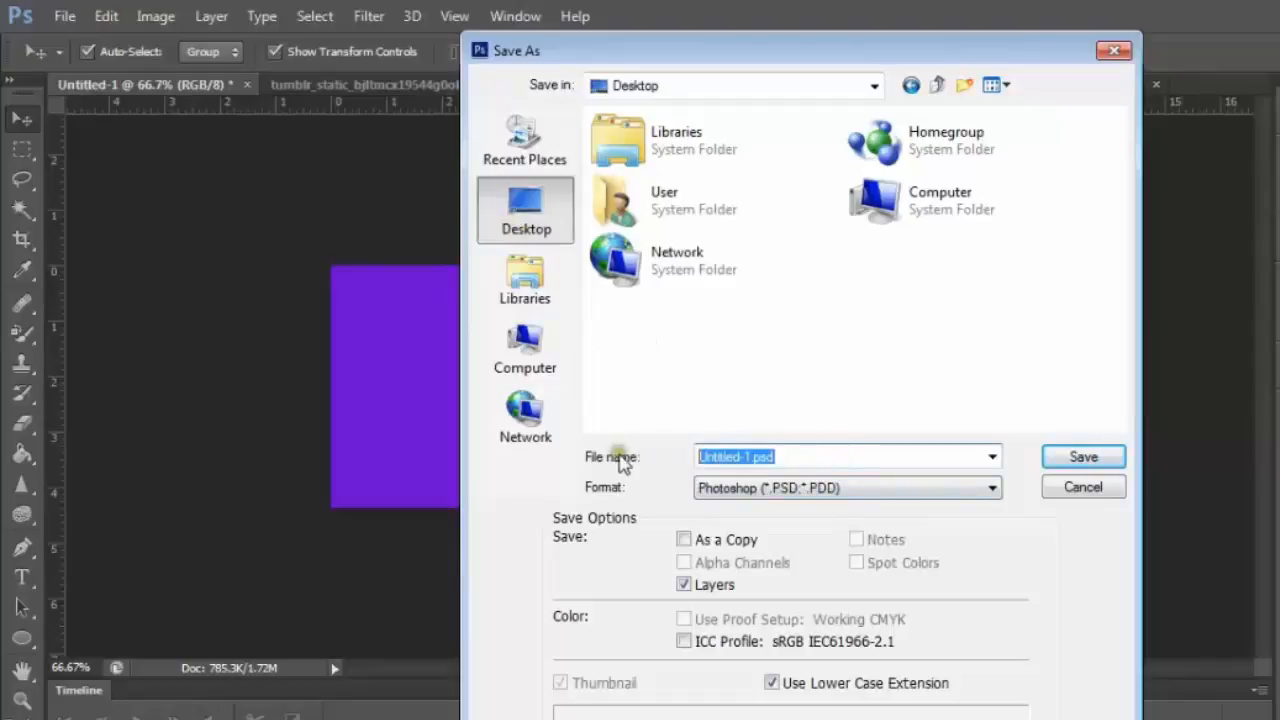
text(banner)
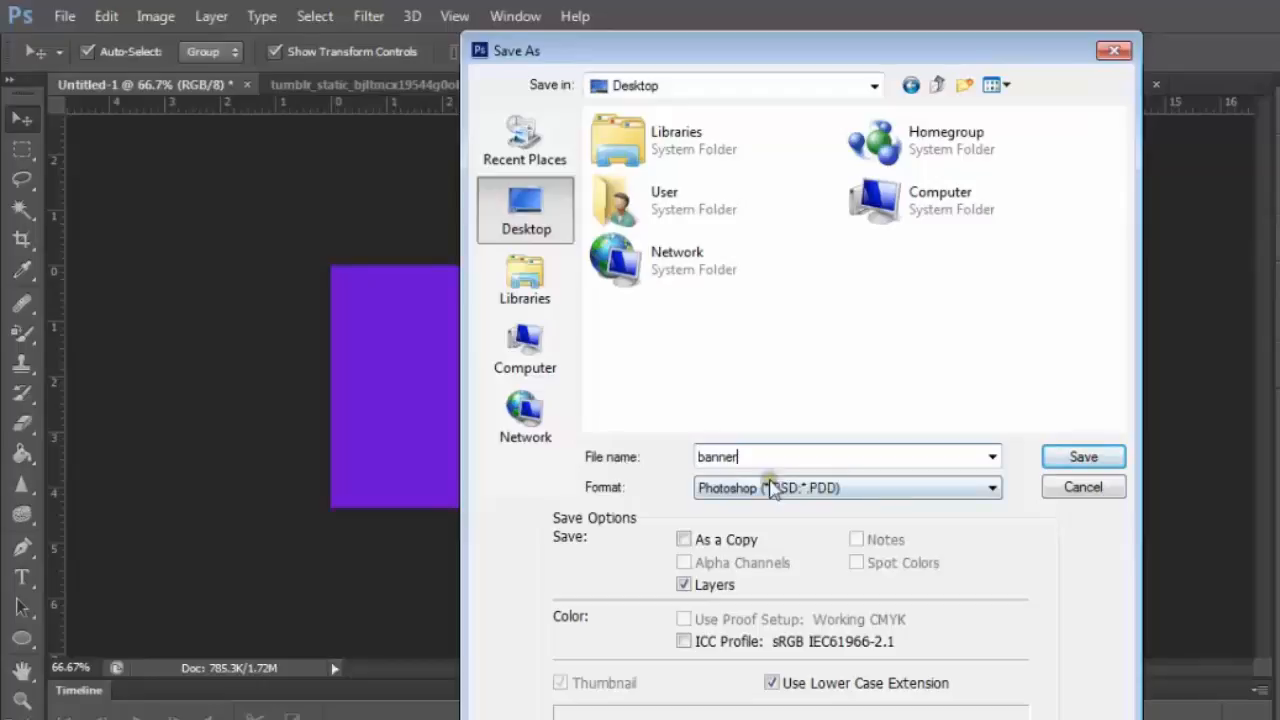
click(993, 489)
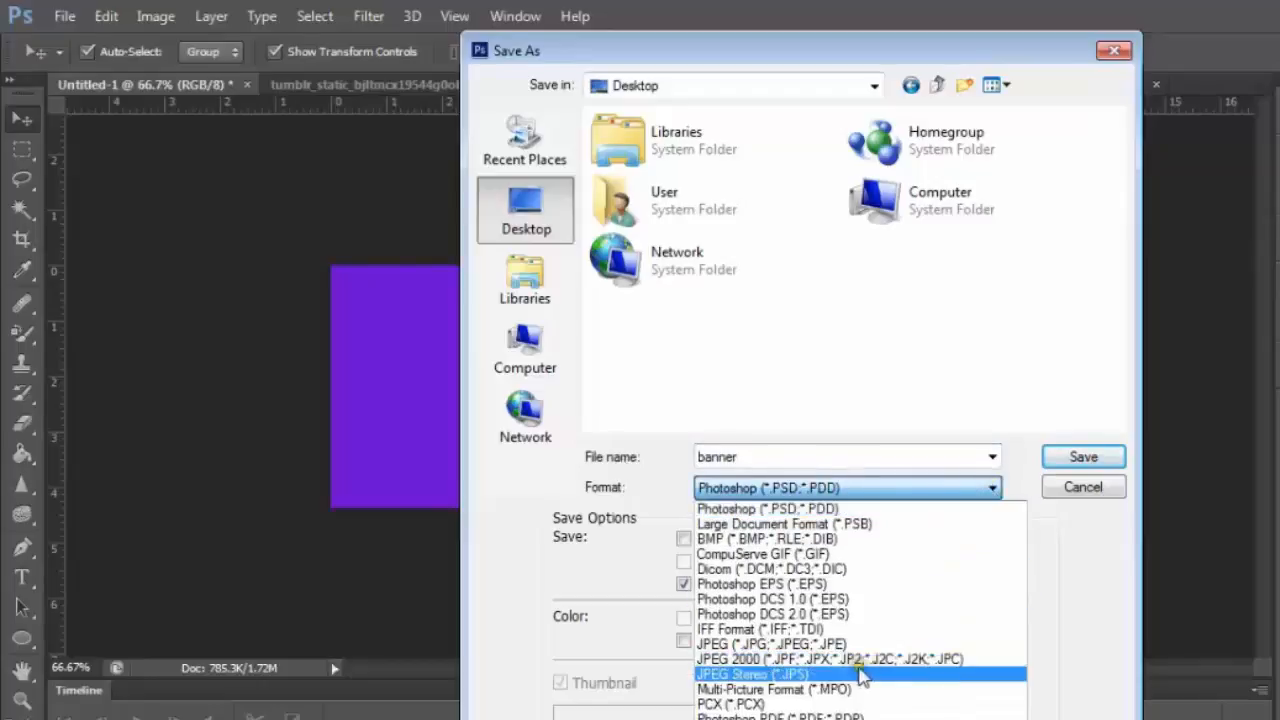
click(776, 646)
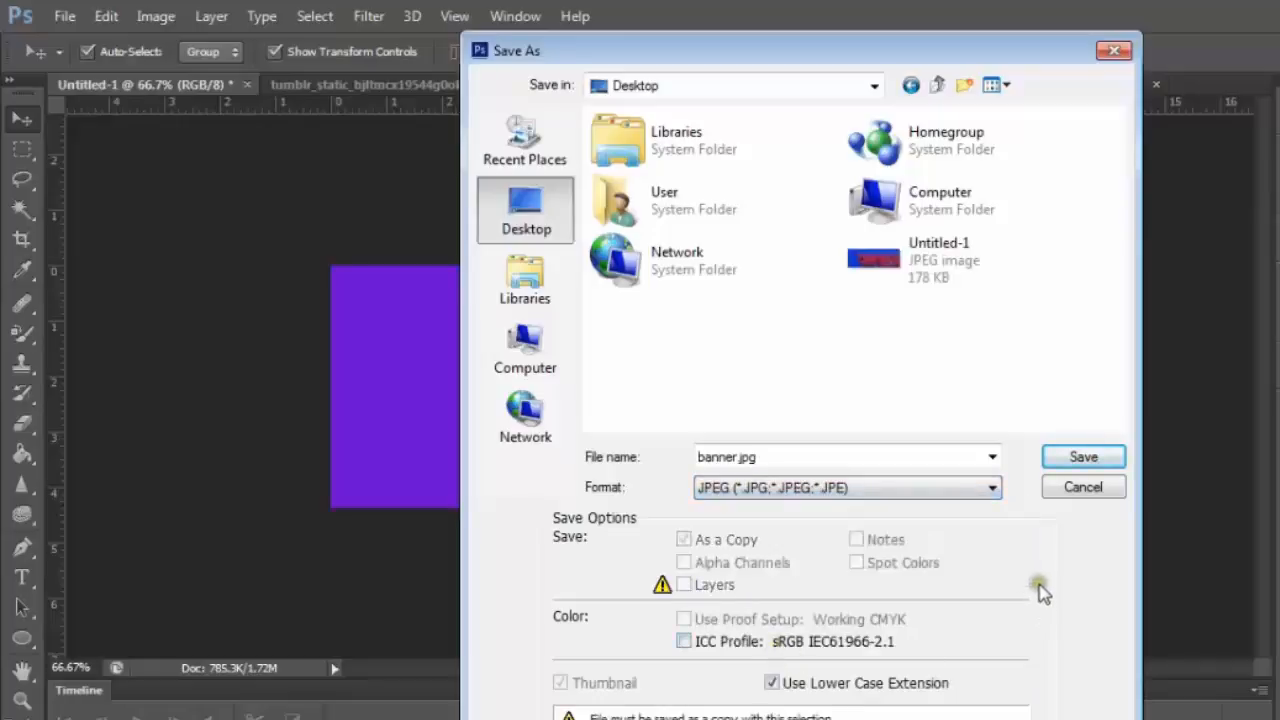
click(1075, 457)
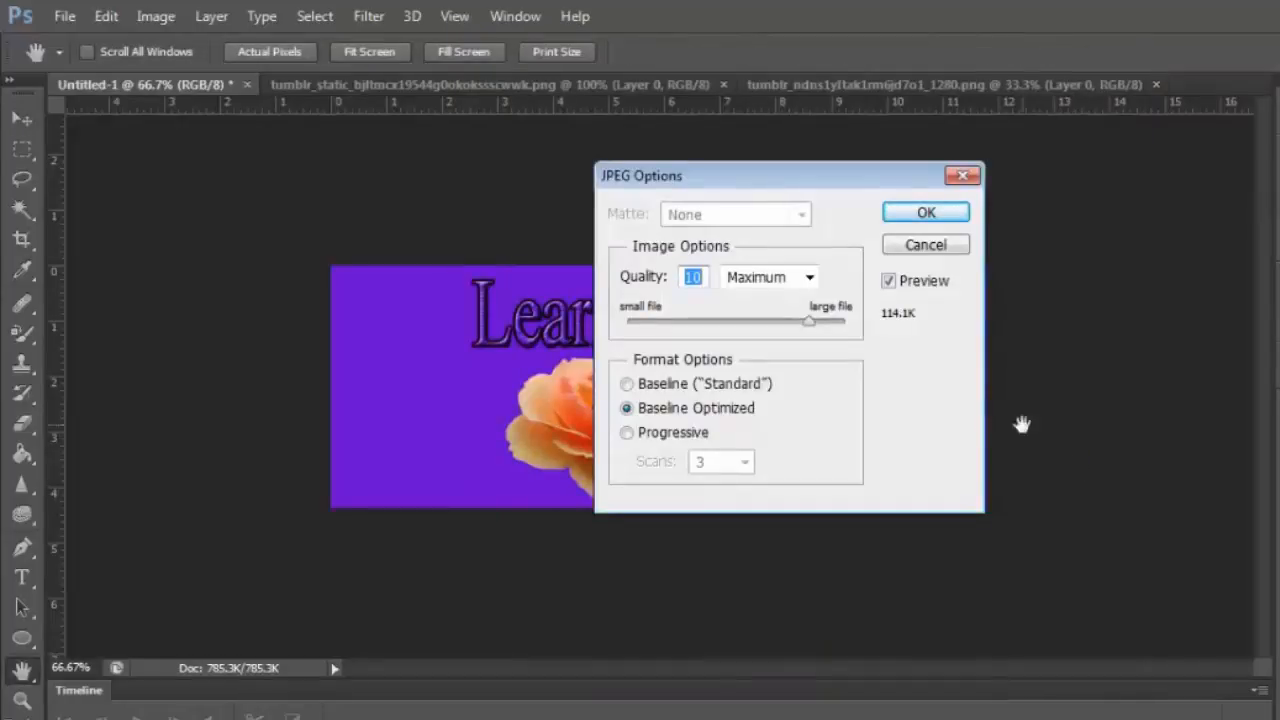
Set the JPEG quality to 9 (High) with Baseline Optimized format and finish the export.
click(807, 322)
mouse_move(807, 322)
mouse_down()
mouse_move(723, 334)
mouse_move(806, 344)
mouse_move(797, 338)
mouse_up()
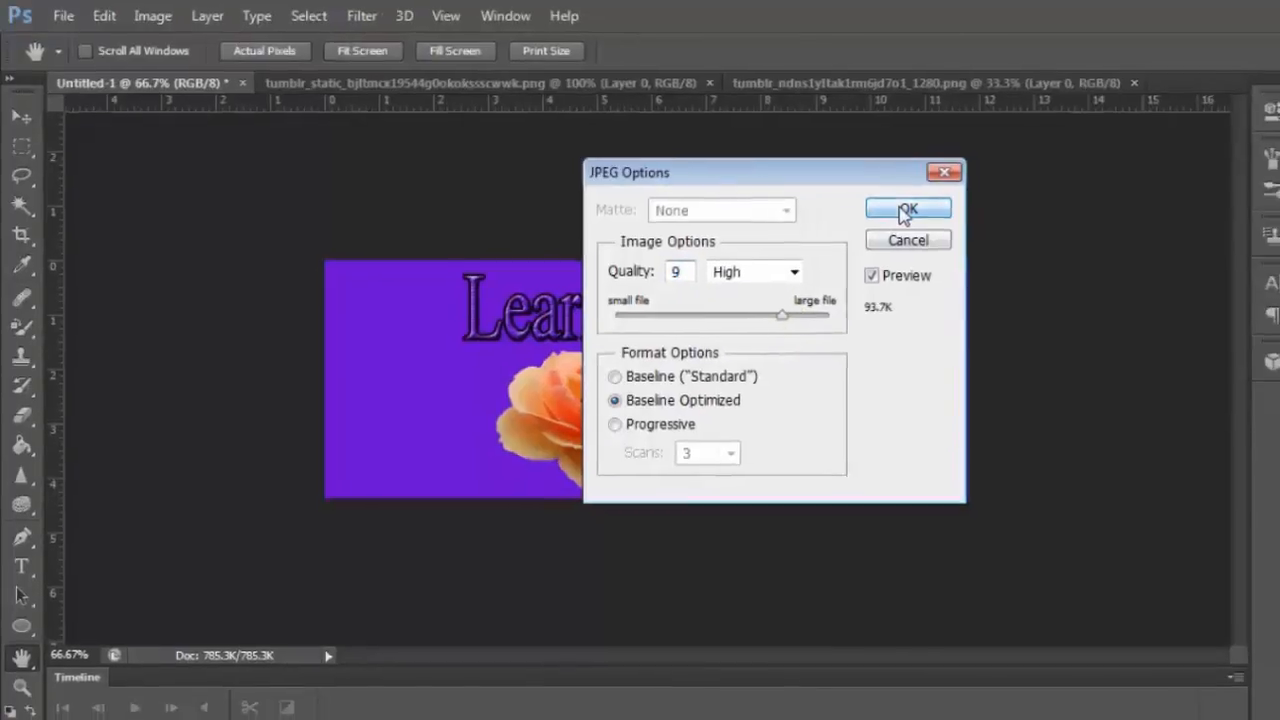
click(905, 212)
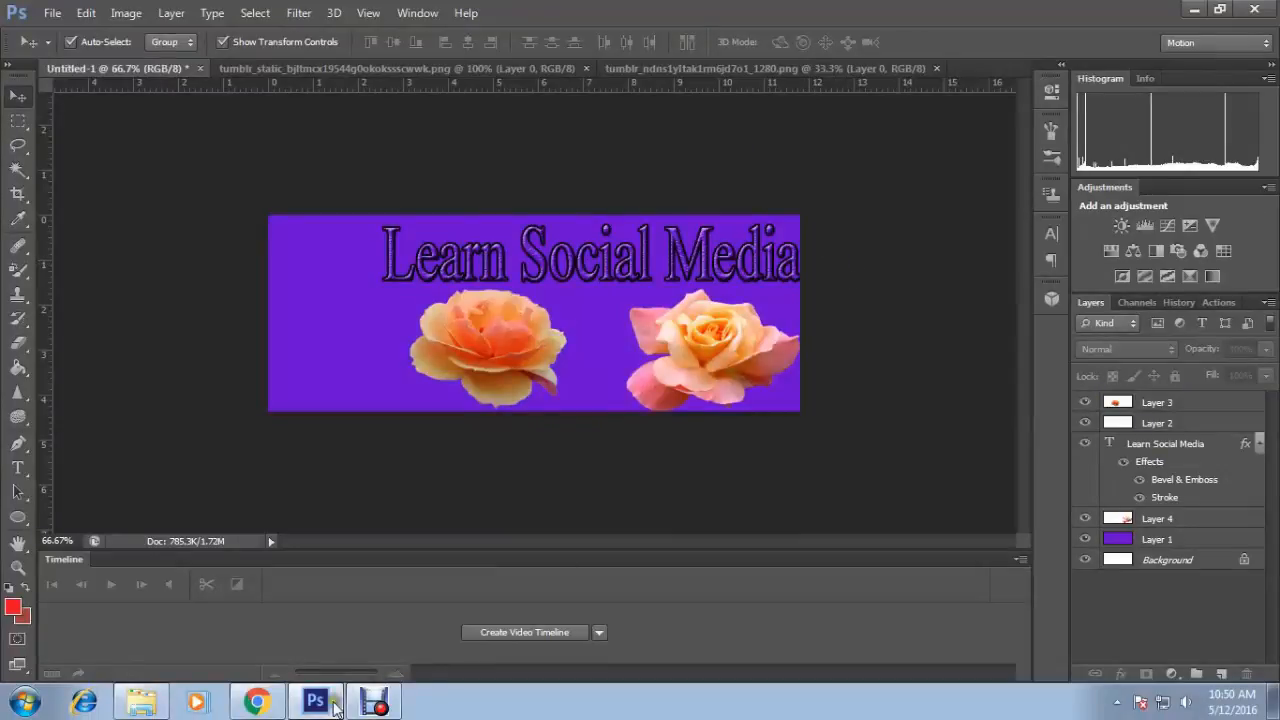
Go to the Desktop, open the saved banner image to check it and close the viewer.
click(276, 706)
click(266, 706)
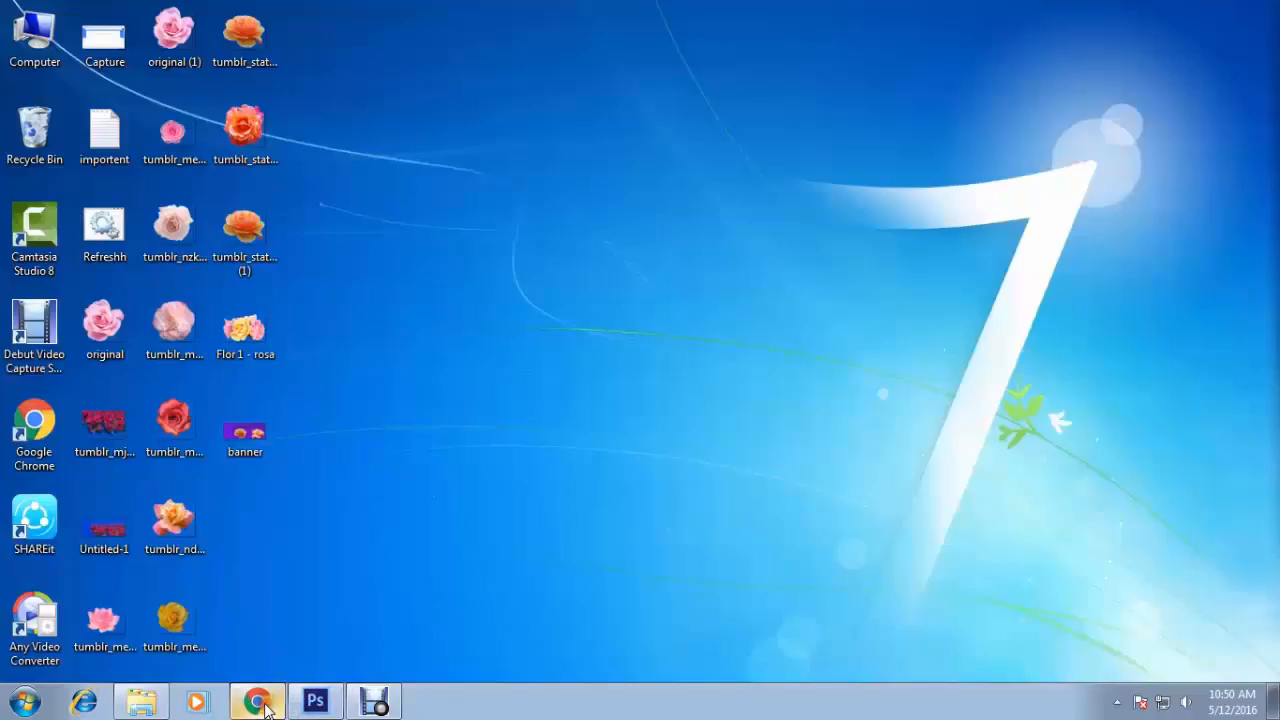
double_click(244, 426)
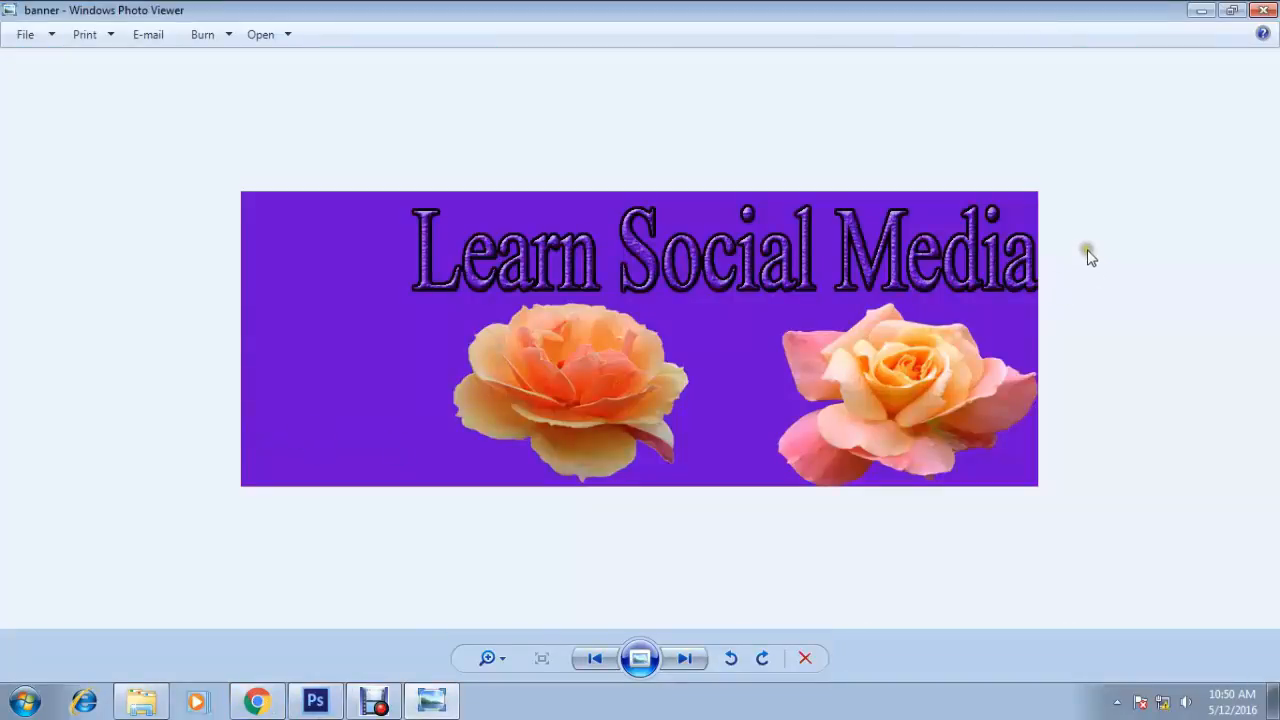
click(1264, 11)
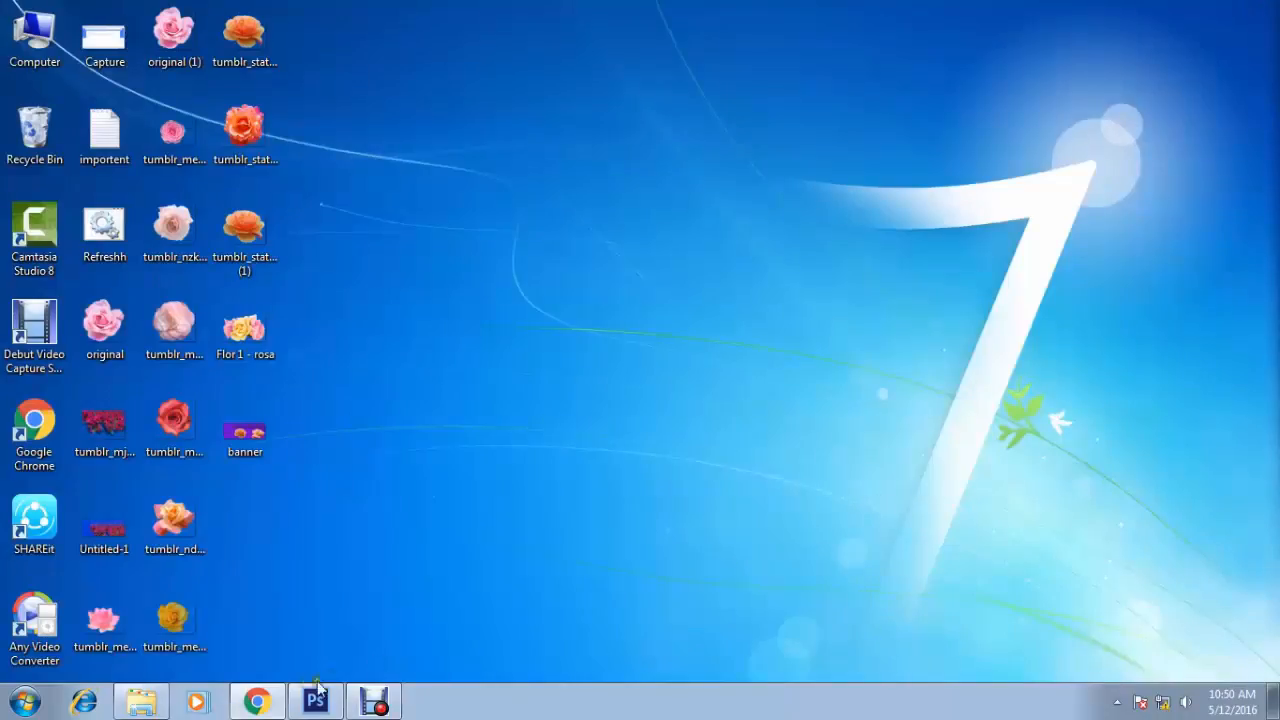
Switch to Chrome and log in to Facebook with the account's email or phone and the account password.
click(253, 705)
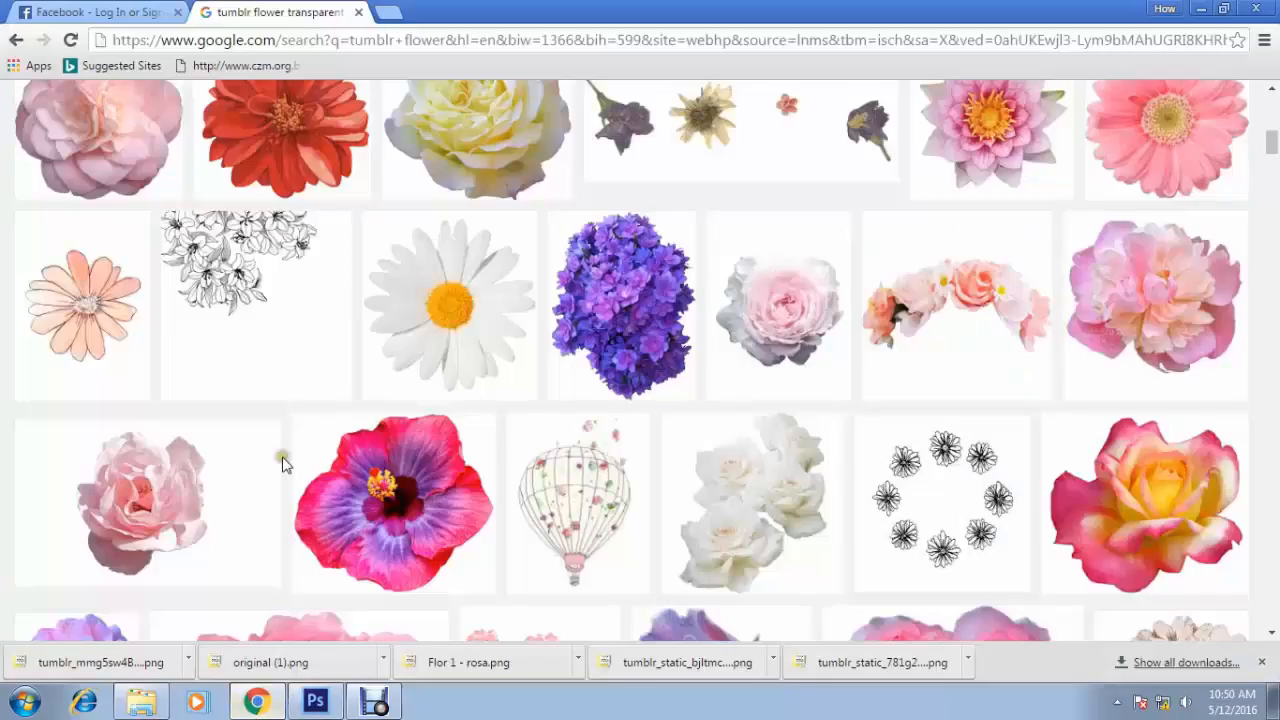
click(88, 10)
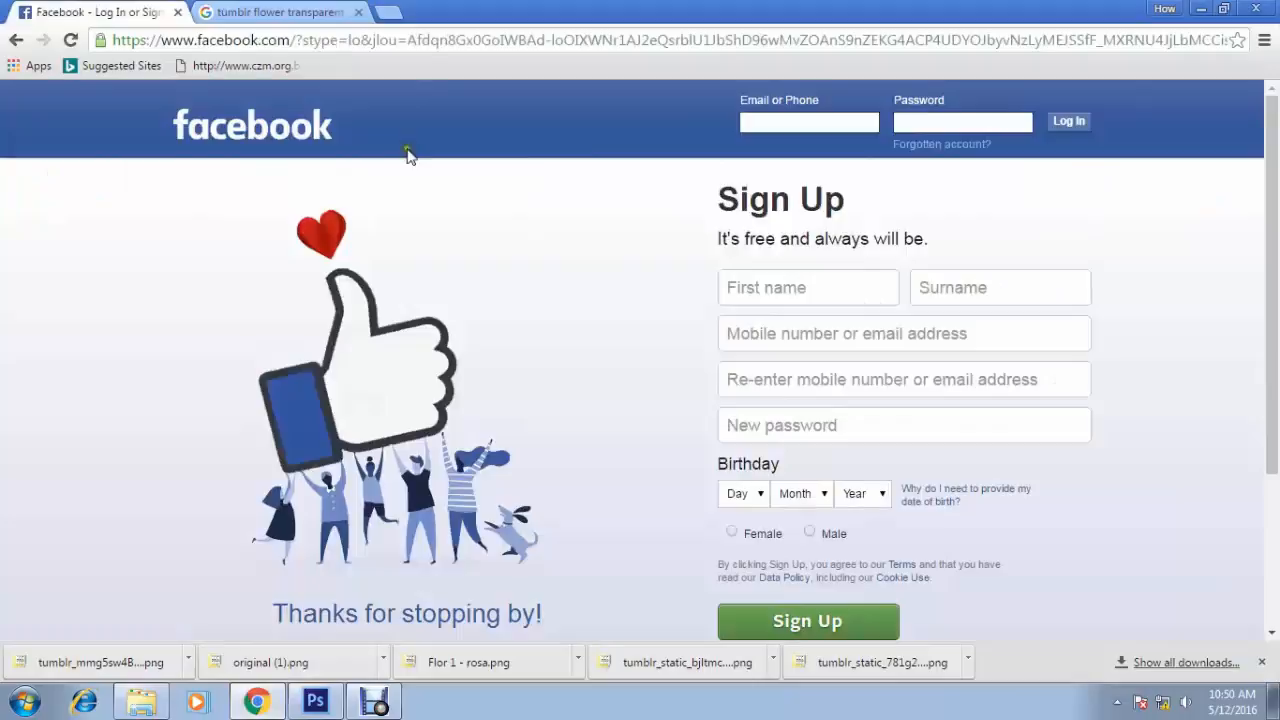
click(760, 122)
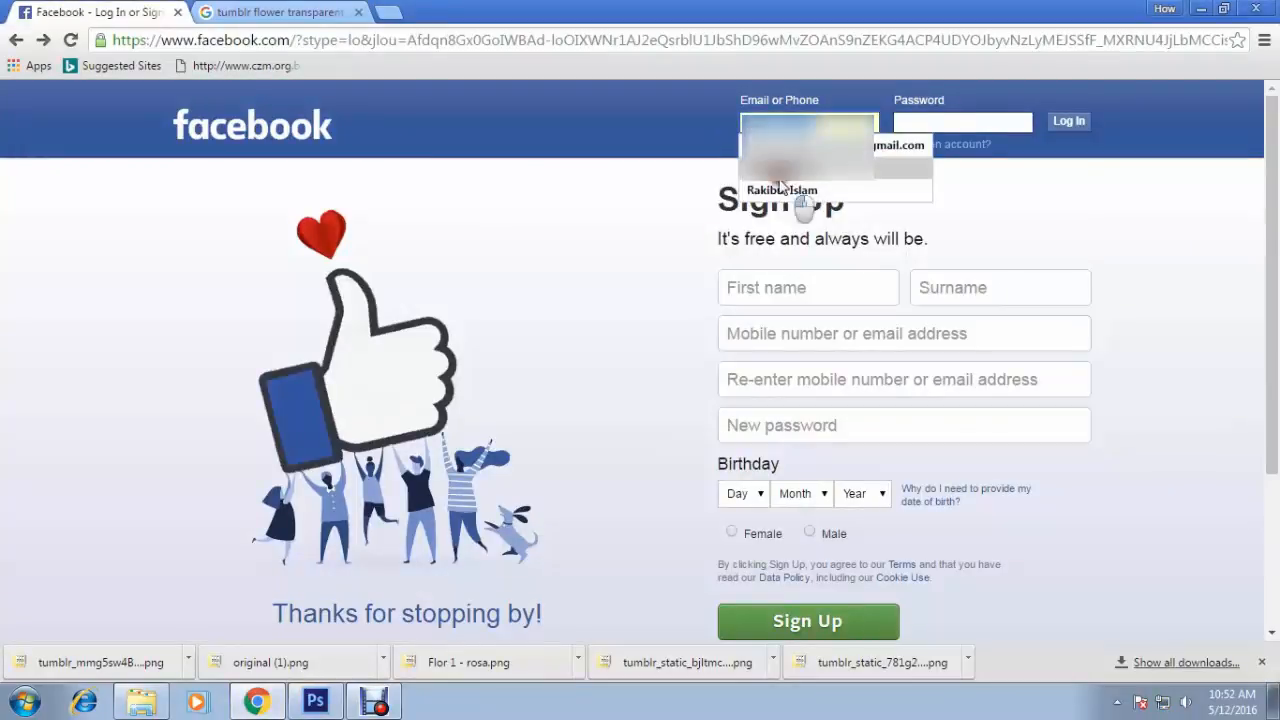
click(770, 192)
click(924, 122)
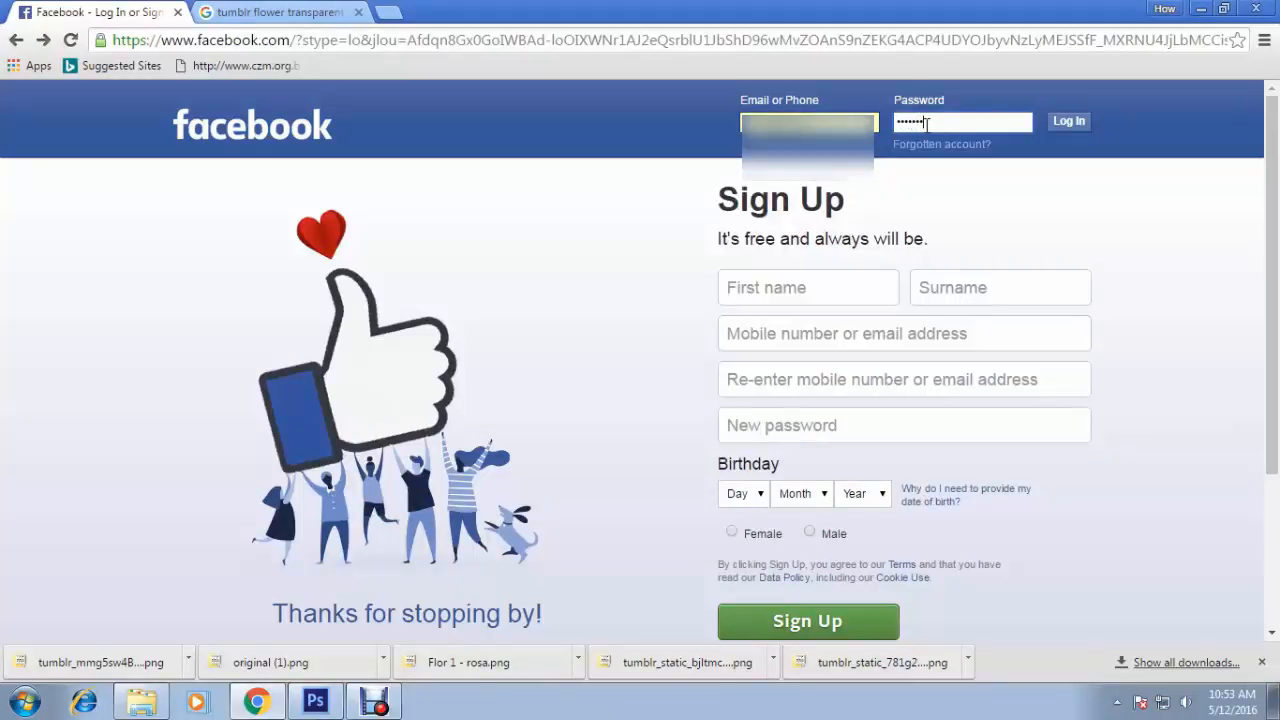
click(1071, 122)
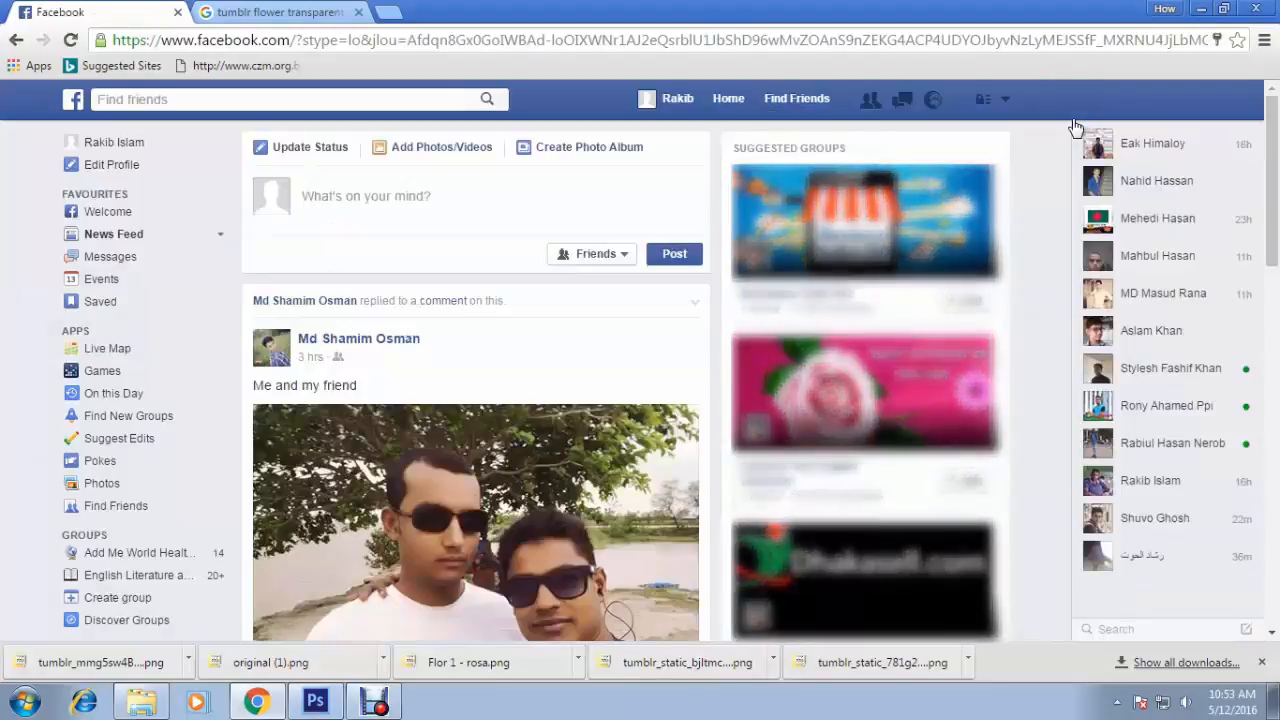
Go to the account's own profile page and start uploading a cover photo from the computer.
click(672, 99)
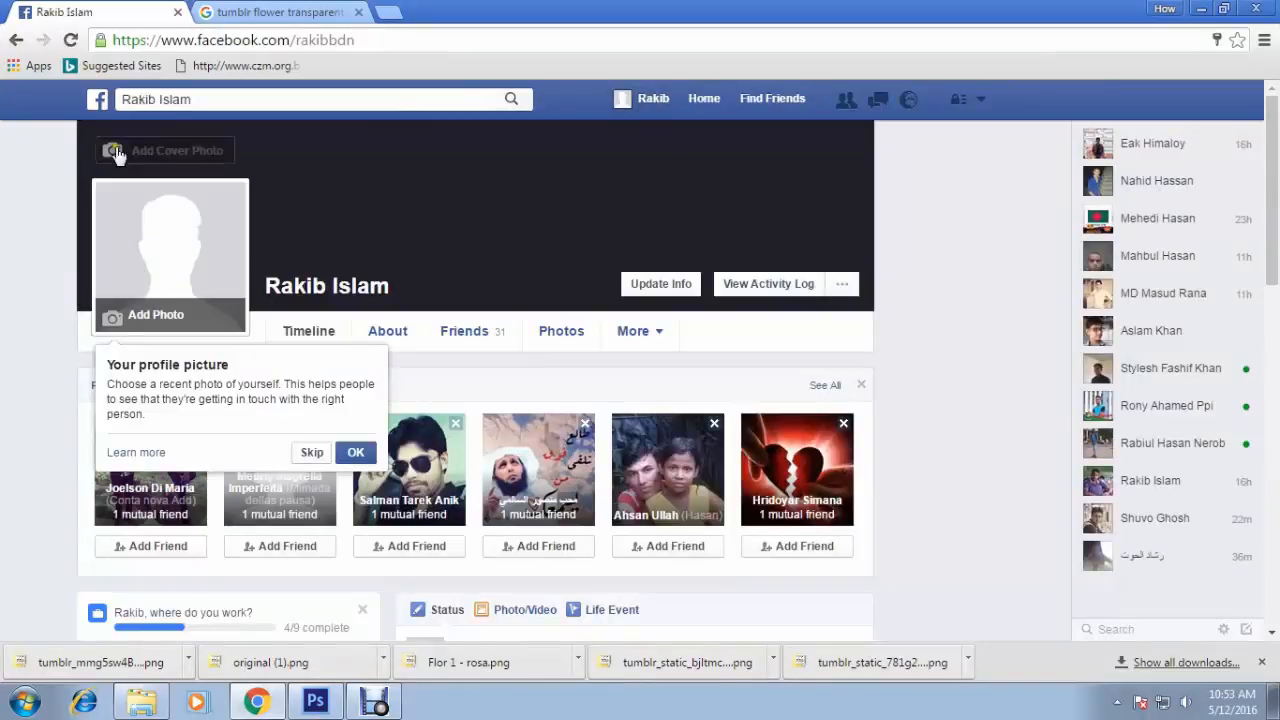
click(155, 152)
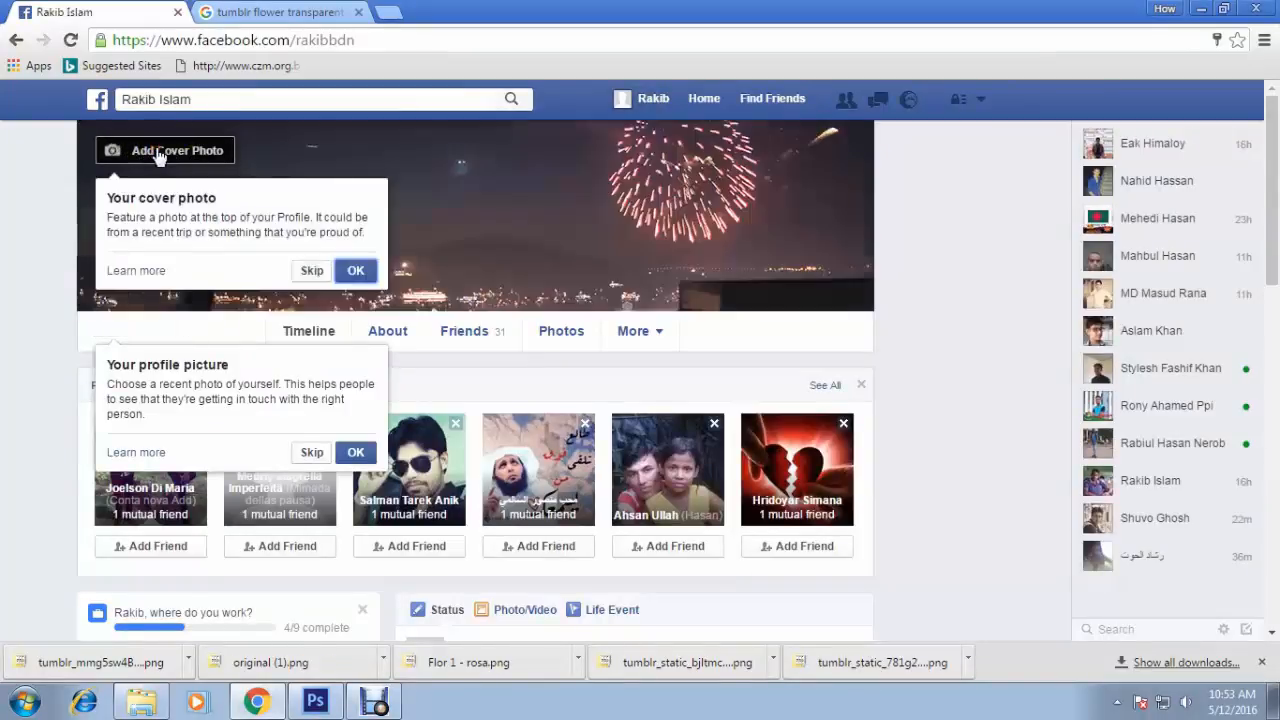
click(158, 152)
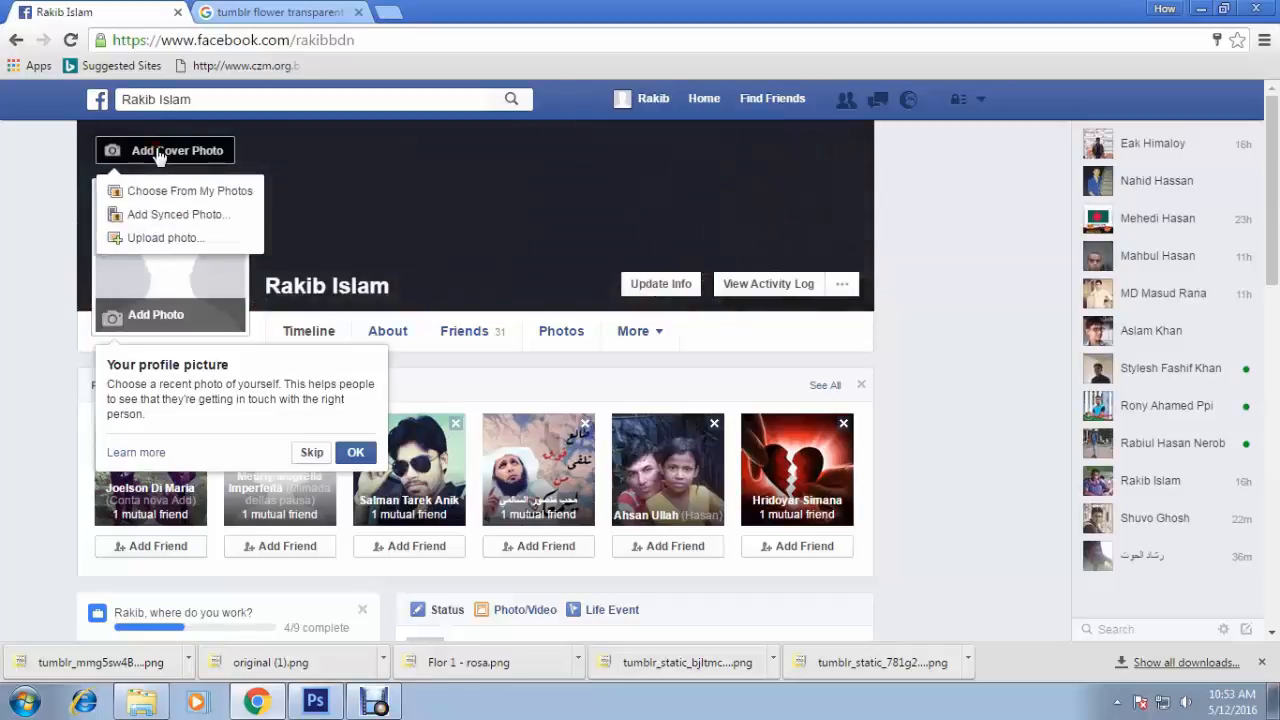
click(158, 240)
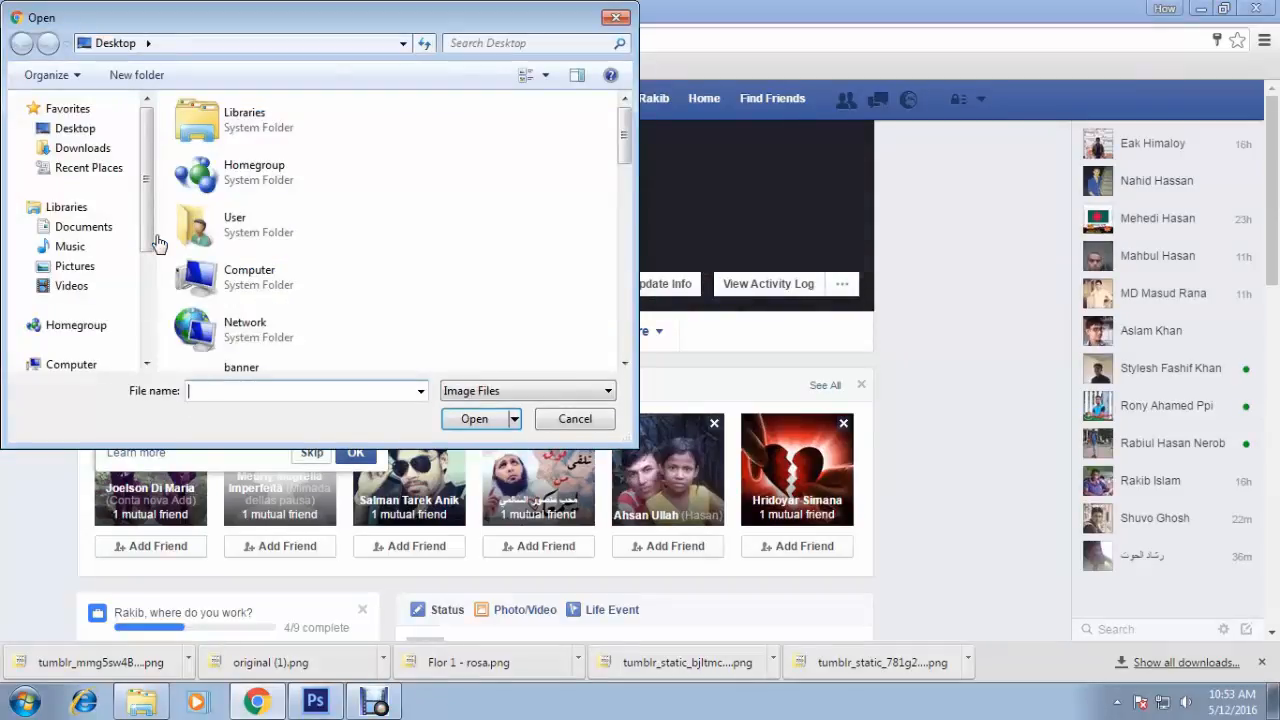
Upload the "banner" JPEG from the Desktop as the profile's cover photo and save the changes.
scroll(553, 241, down, 5)
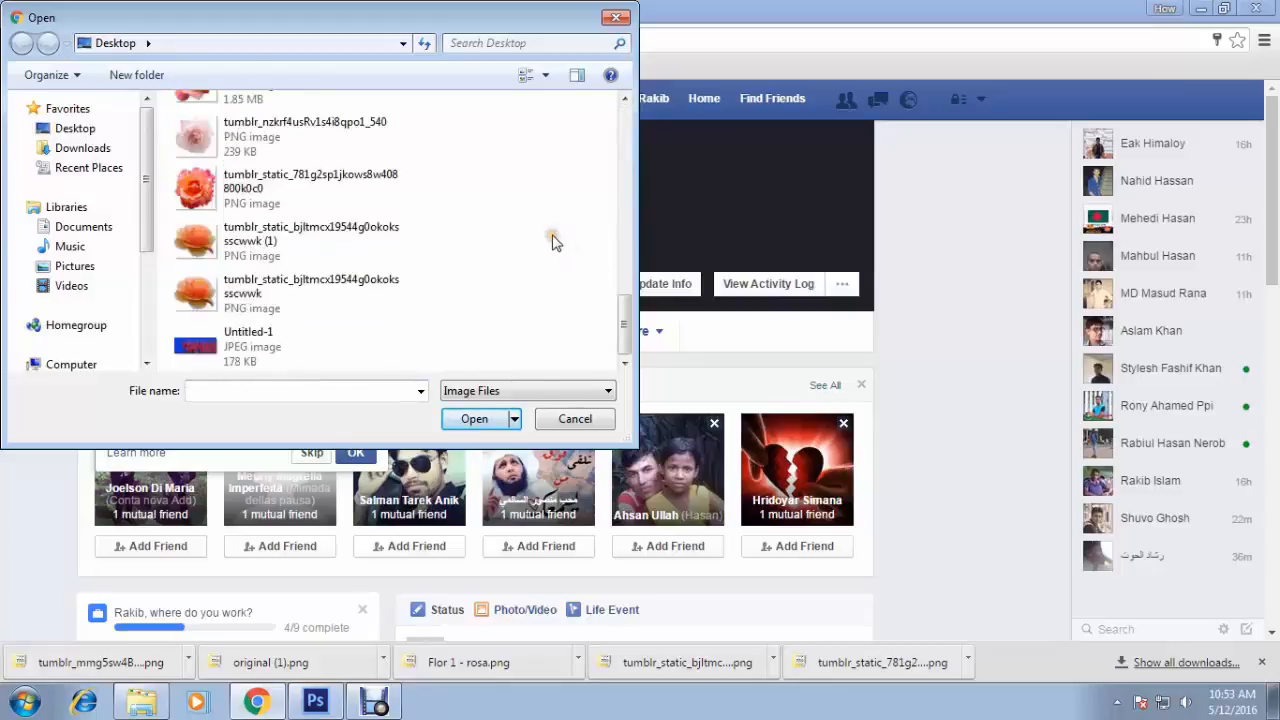
scroll(558, 245, up, 4)
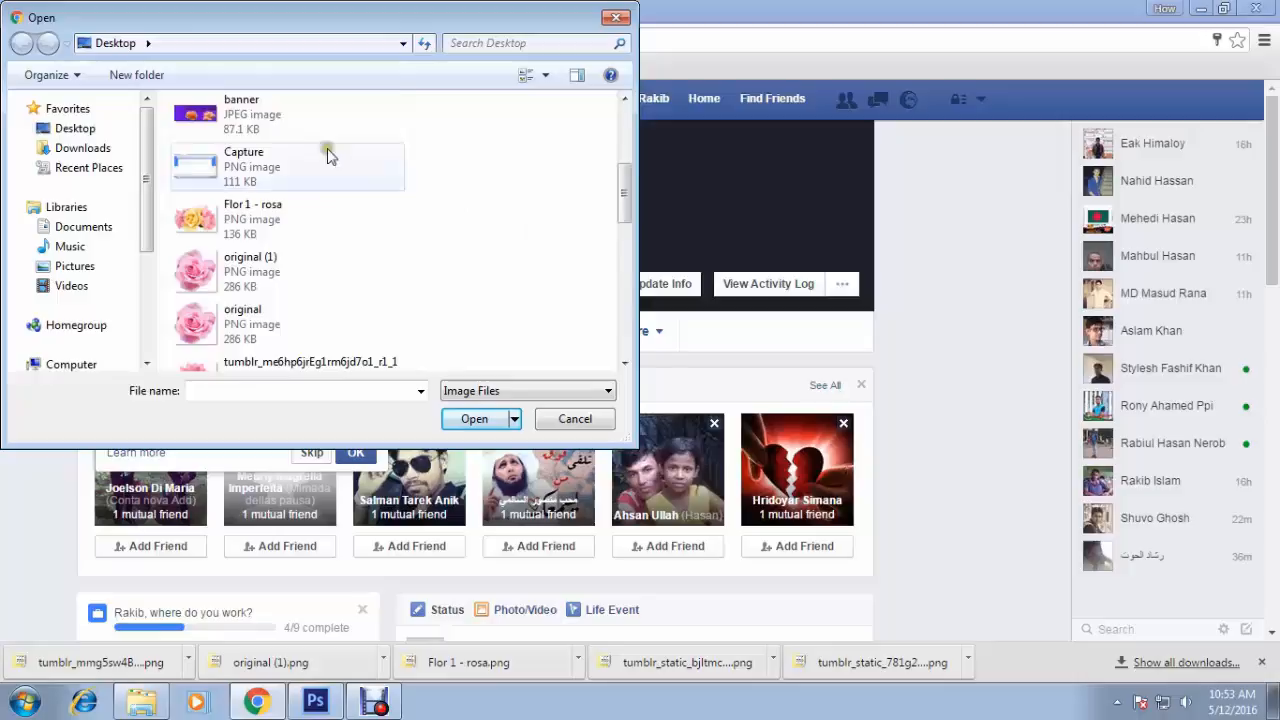
click(215, 115)
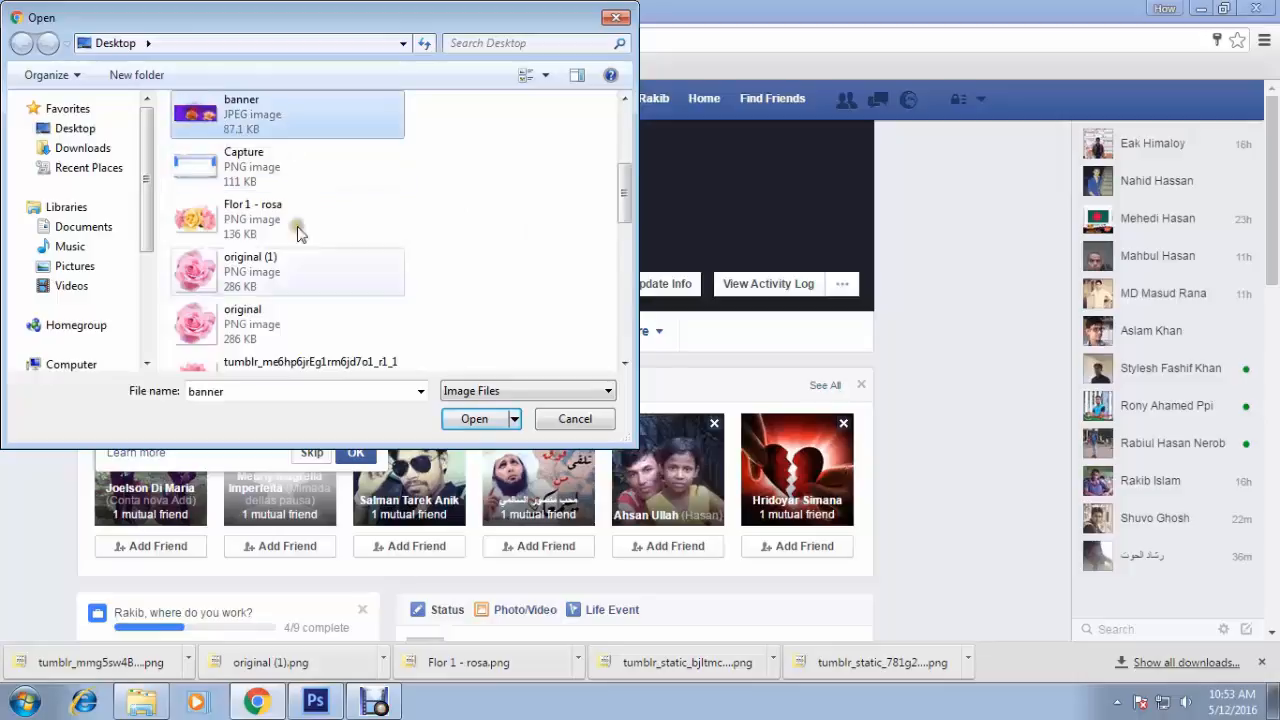
click(469, 419)
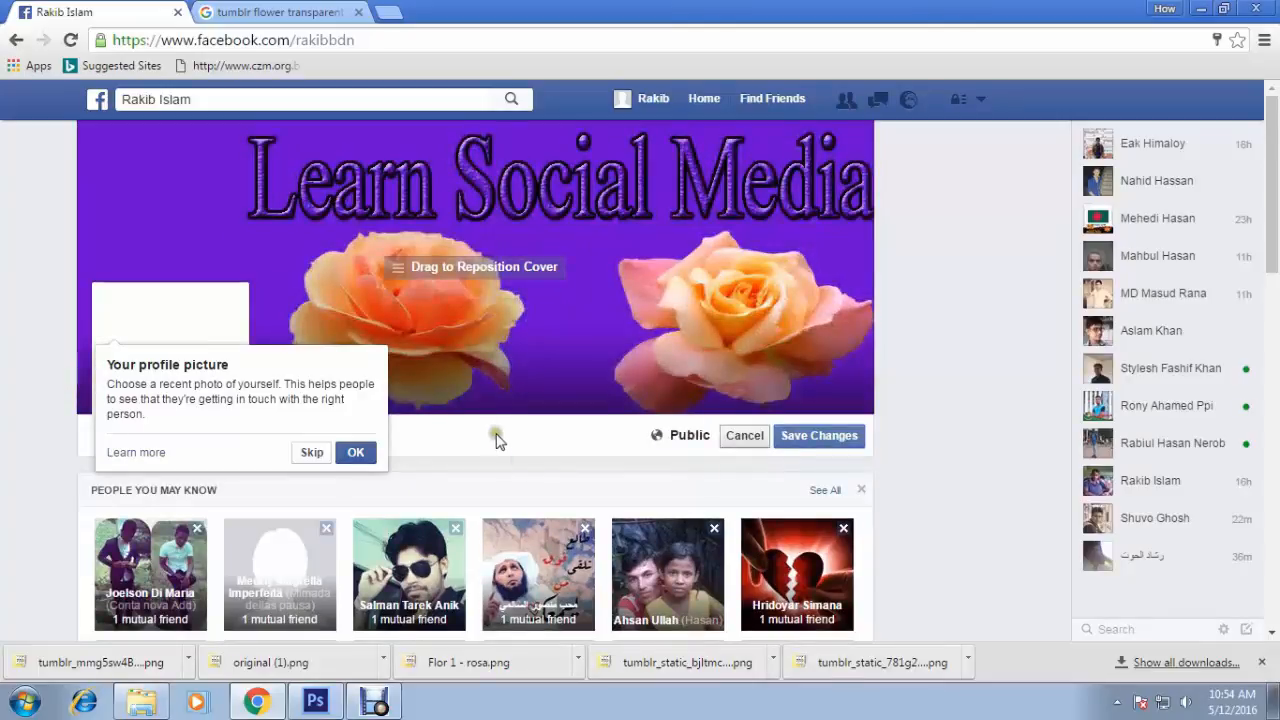
click(800, 440)
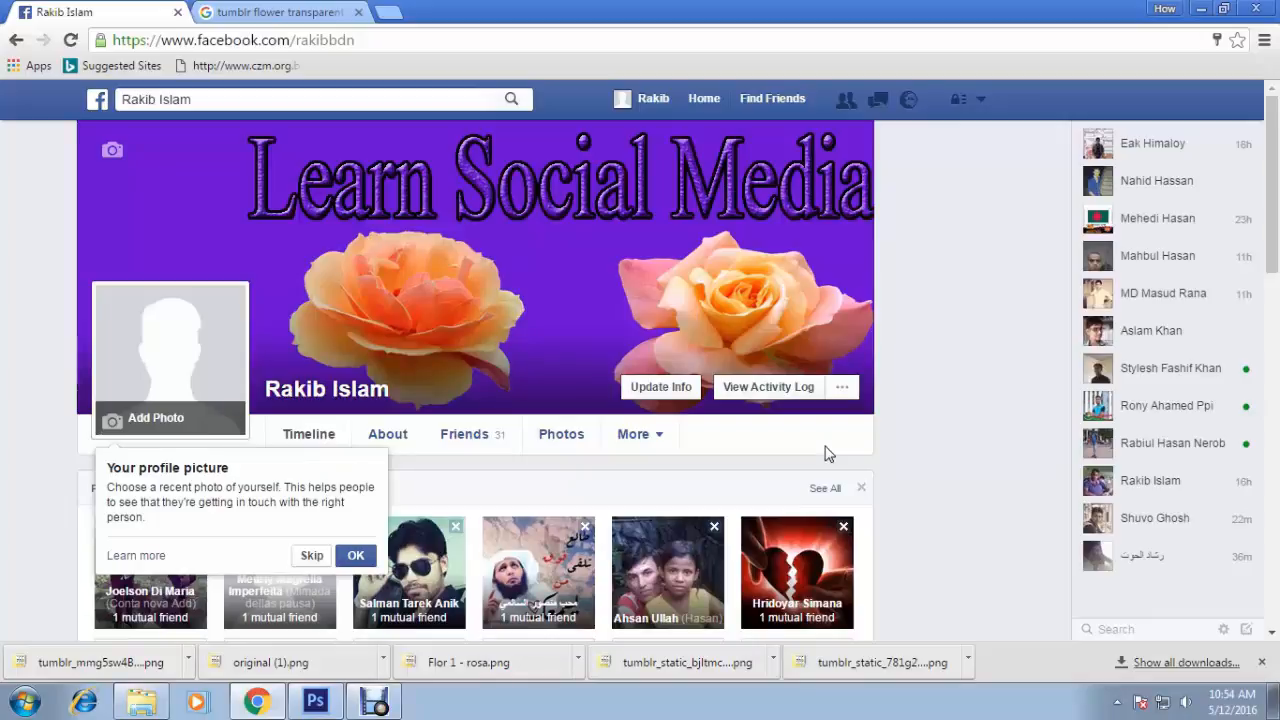
click(985, 421)
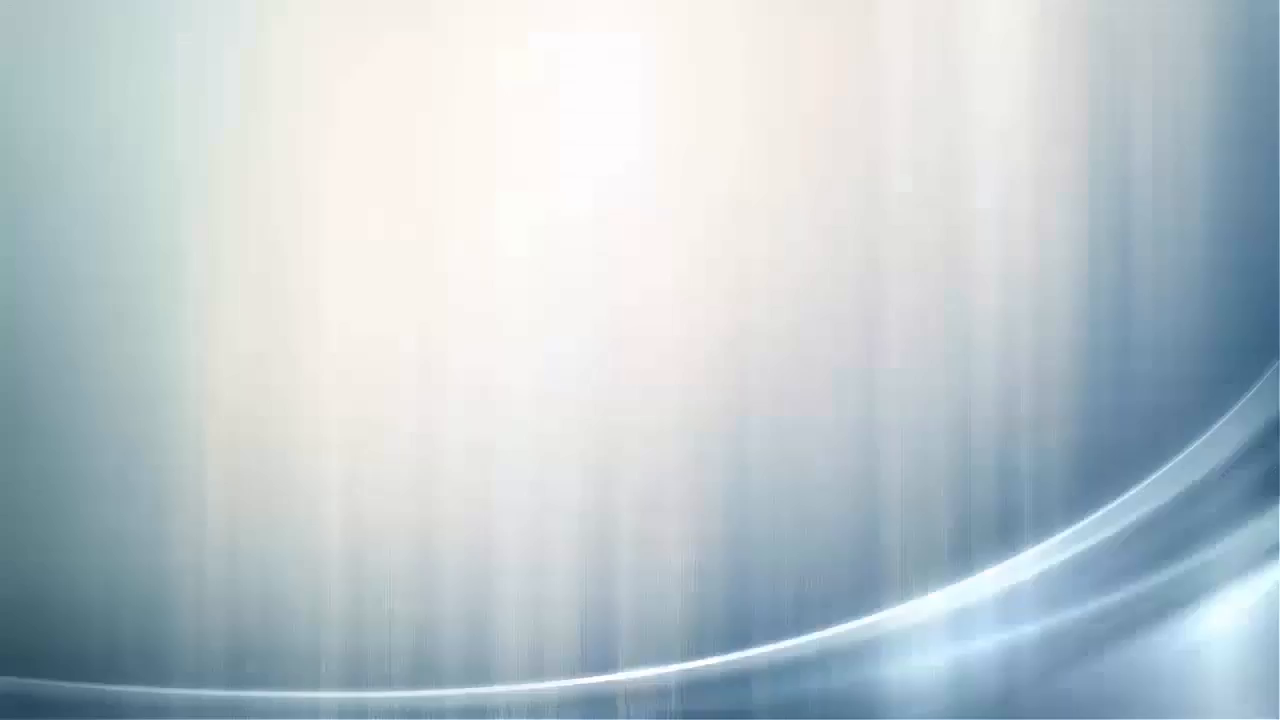